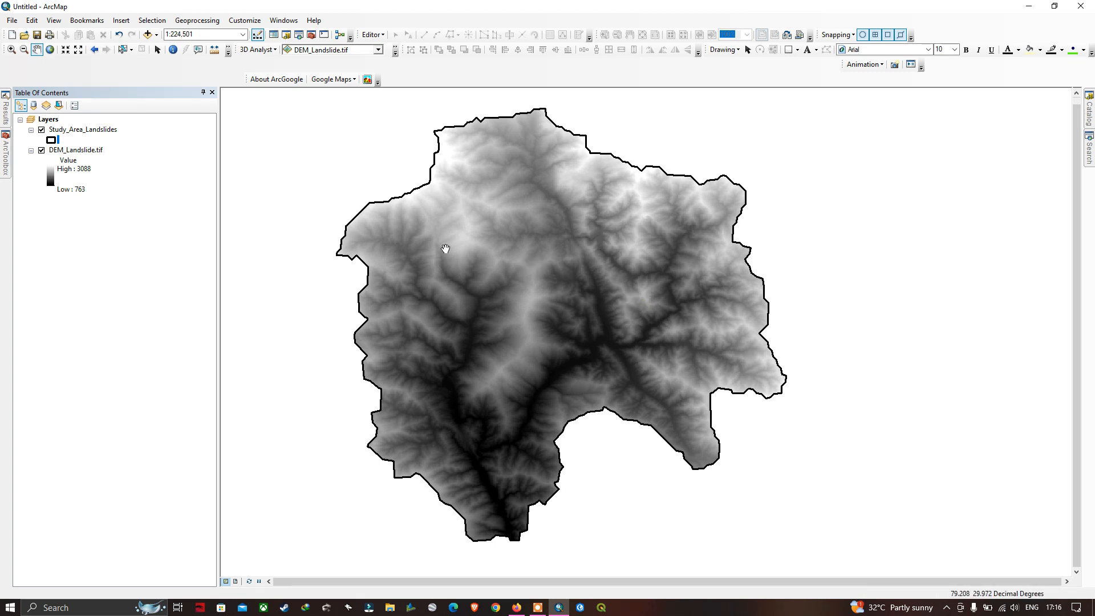
{"action": "mouse_move", "coordinate": [494, 252]}
{"action": "left_mouse_down"}
{"action": "mouse_move", "coordinate": [479, 240]}
{"action": "mouse_move", "coordinate": [497, 253]}
{"action": "left_mouse_up"}
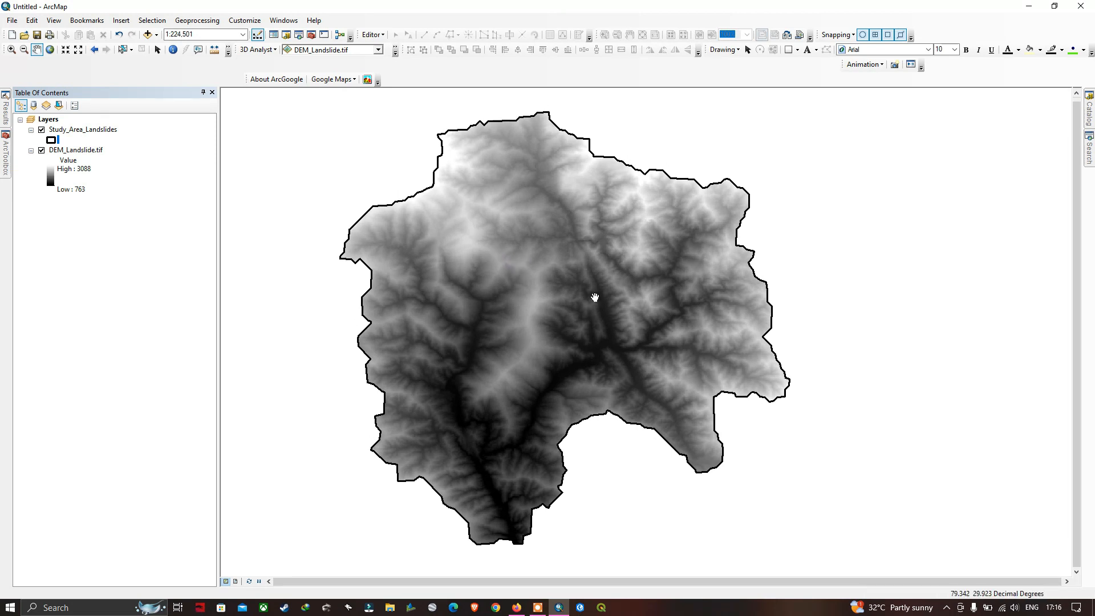
{"action": "left_click_drag", "start_coordinate": [575, 282], "coordinate": [552, 281]}
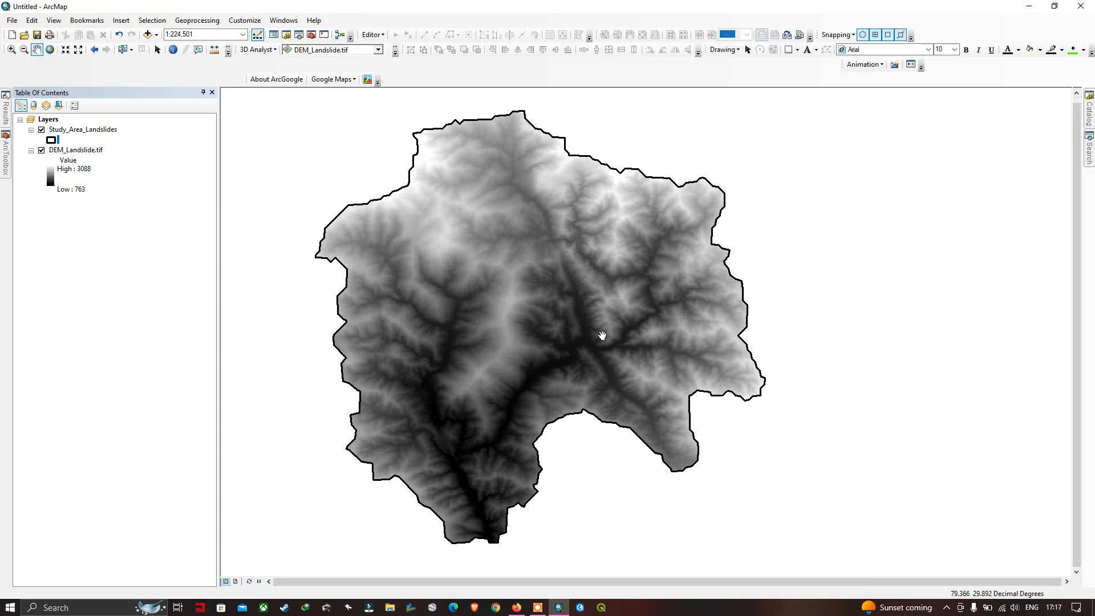
Run the Spatial Analyst Fill tool on DEM_Landslide.tif, saving the output raster as E:\Terra_spatial\scrap\Fill
{"action": "left_click", "coordinate": [7, 160]}
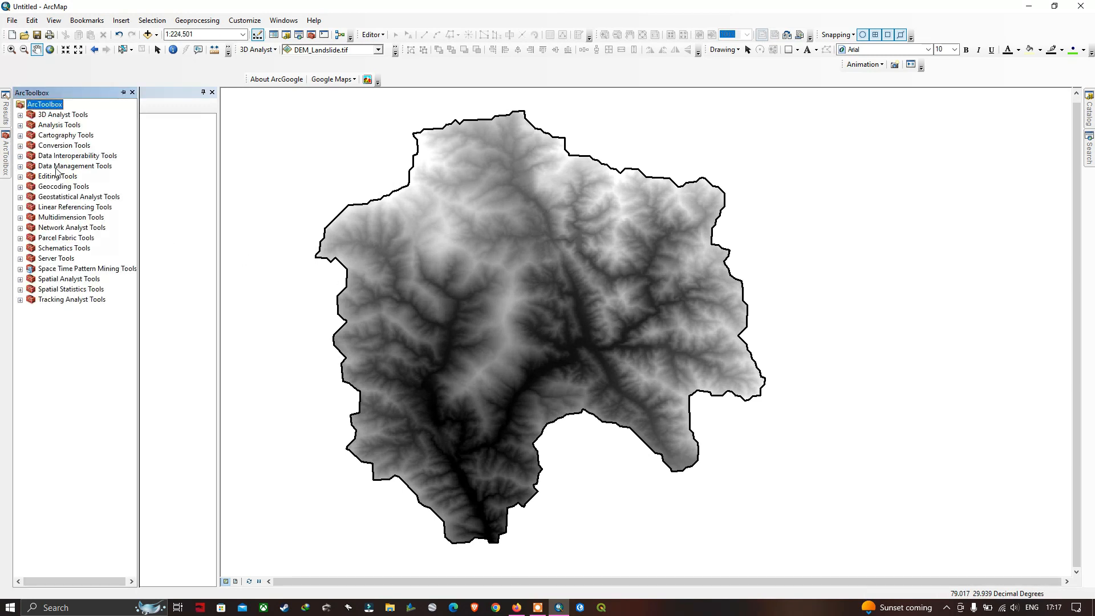
{"action": "left_click", "coordinate": [20, 280]}
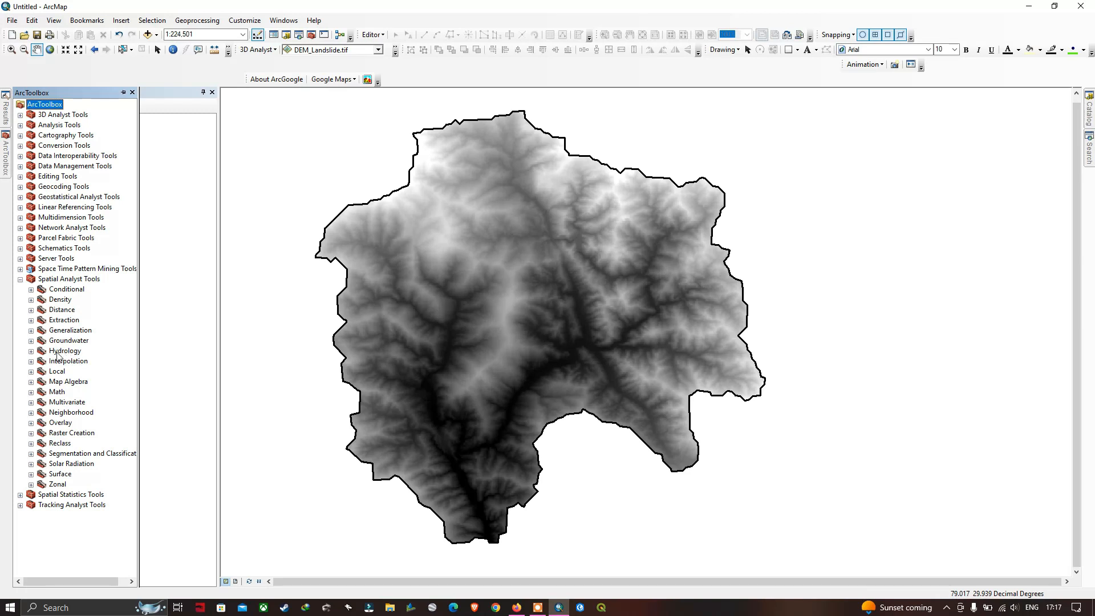
{"action": "left_click", "coordinate": [31, 352]}
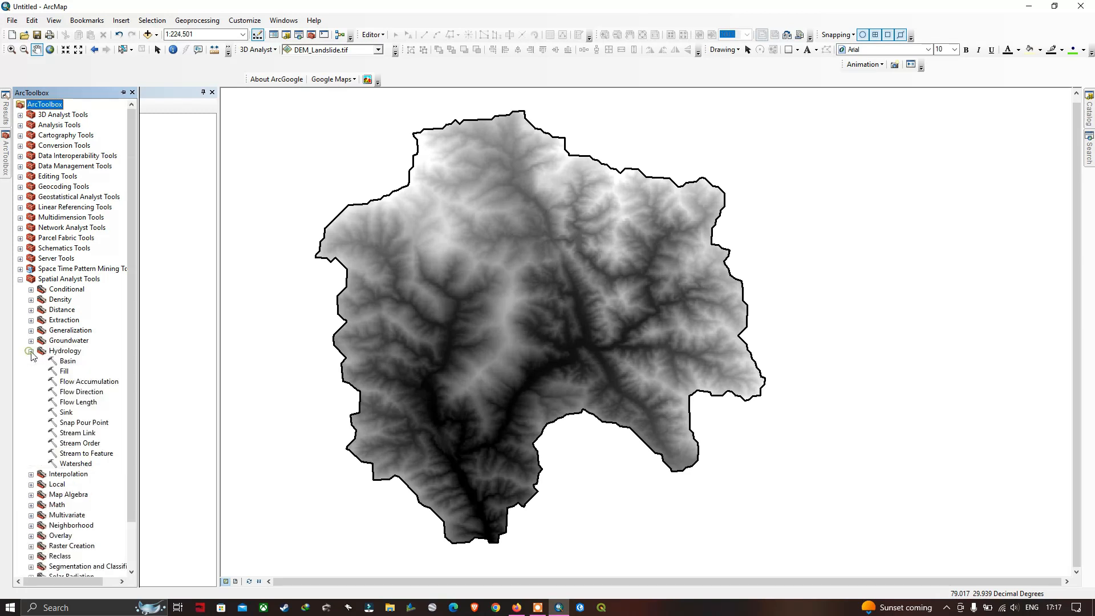
{"action": "left_click", "coordinate": [63, 371]}
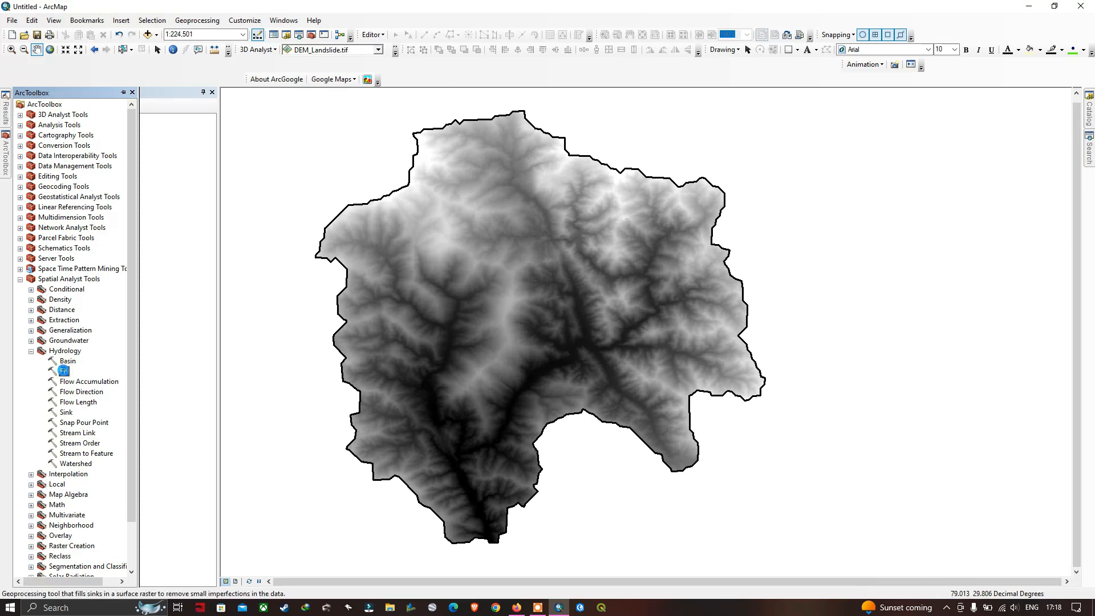
{"action": "double_click", "coordinate": [63, 371]}
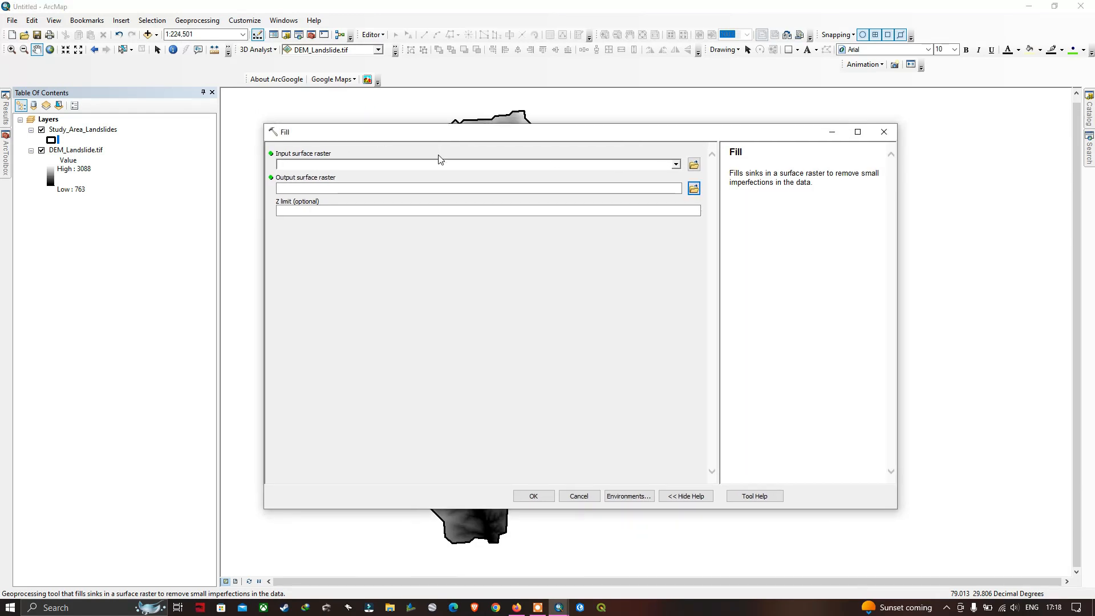
{"action": "left_click", "coordinate": [676, 165]}
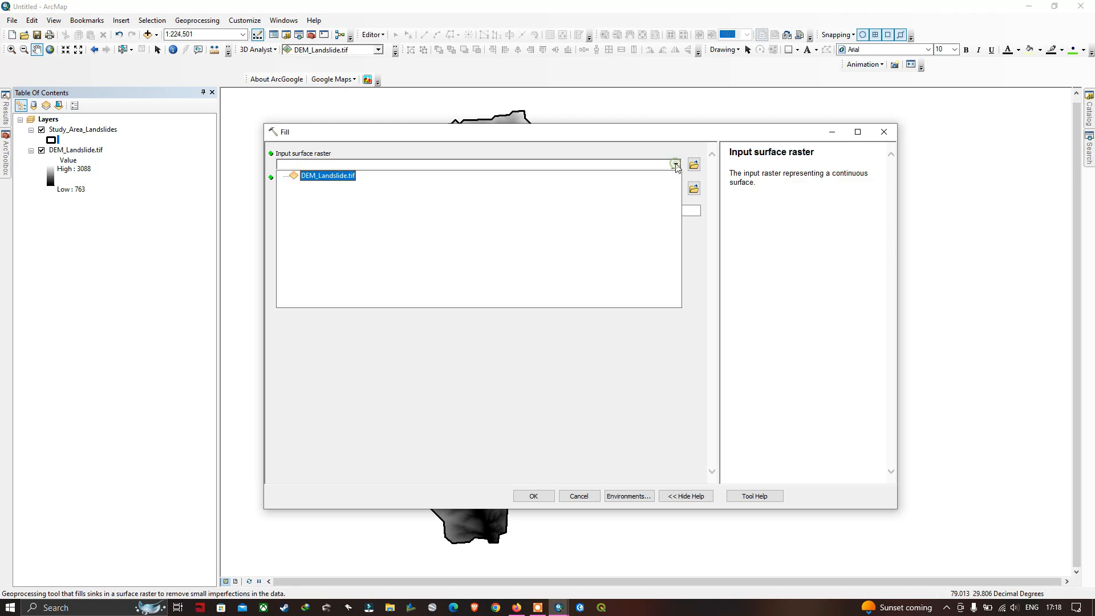
{"action": "left_click", "coordinate": [335, 177]}
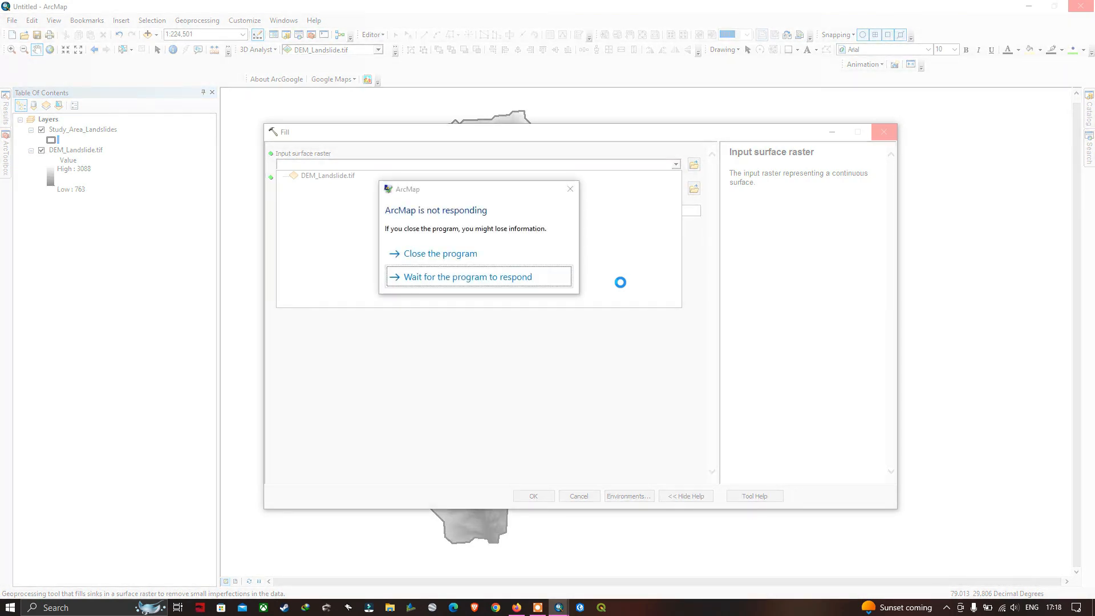
{"action": "left_click", "coordinate": [537, 609]}
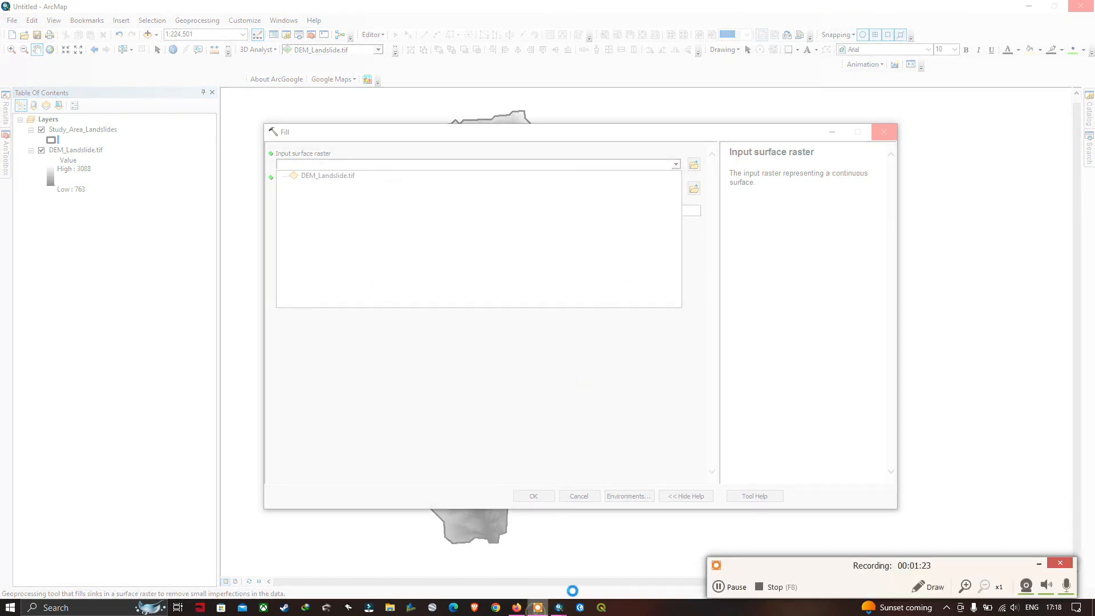
{"action": "left_click", "coordinate": [737, 587]}
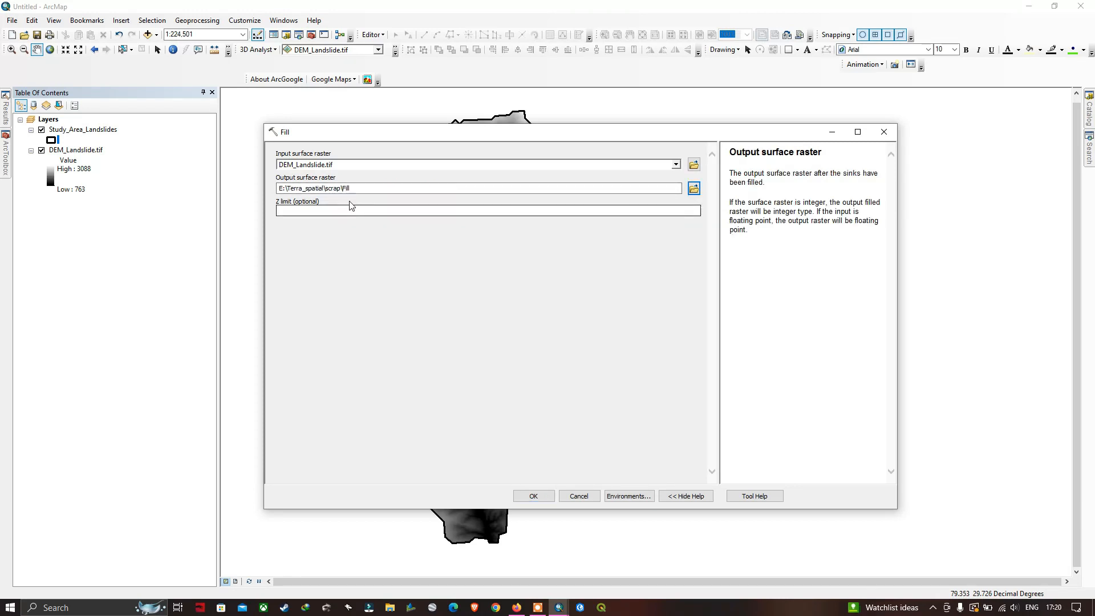
{"action": "left_click", "coordinate": [534, 497]}
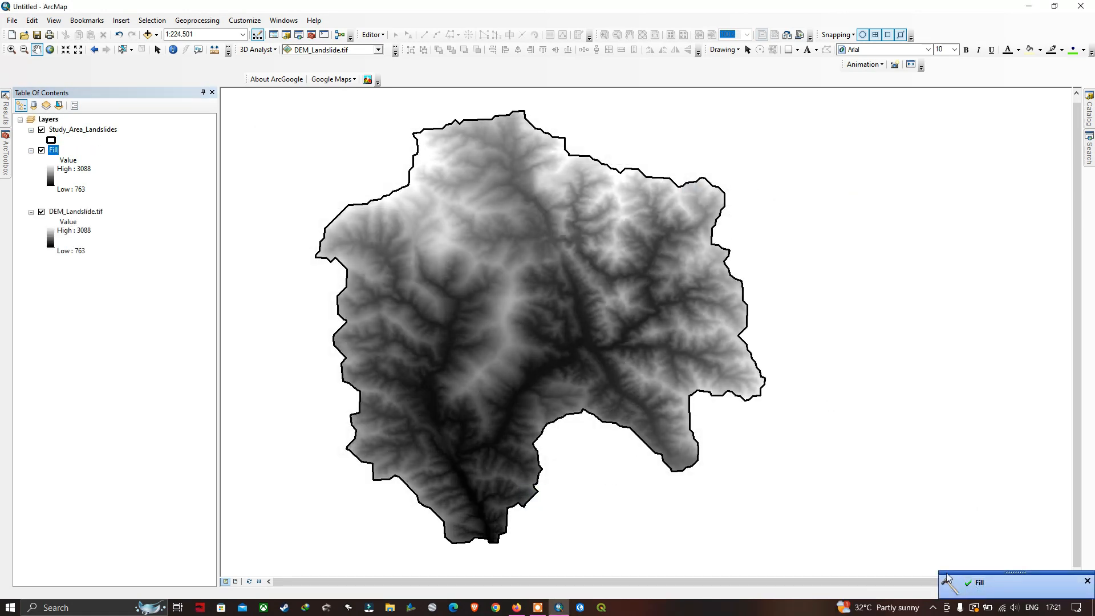
Run the Flow Direction tool on the Fill raster, saving the output as Flowdirection in E:\Terra_spatial\scrap
{"action": "mouse_move", "coordinate": [6, 155]}
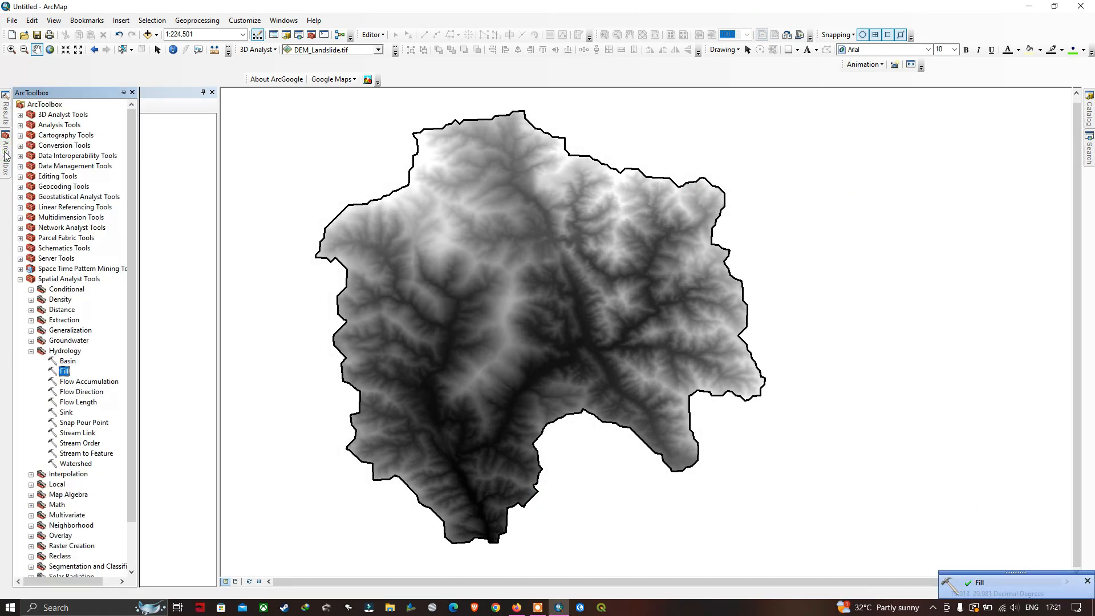
{"action": "double_click", "coordinate": [78, 393]}
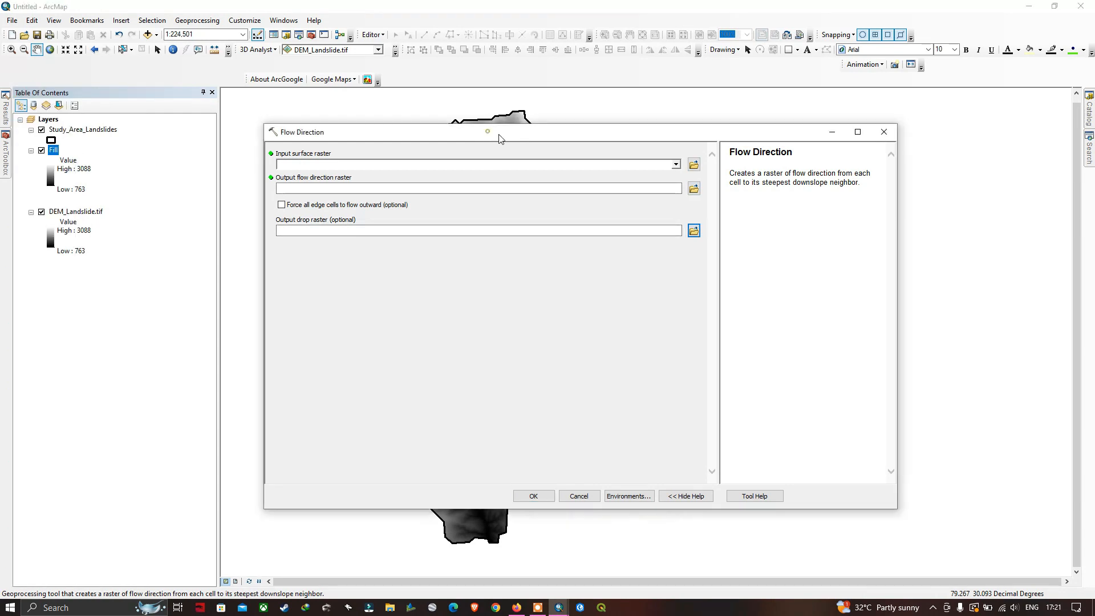
{"action": "mouse_move", "coordinate": [522, 137]}
{"action": "left_mouse_down"}
{"action": "mouse_move", "coordinate": [542, 139]}
{"action": "mouse_move", "coordinate": [531, 156]}
{"action": "left_mouse_up"}
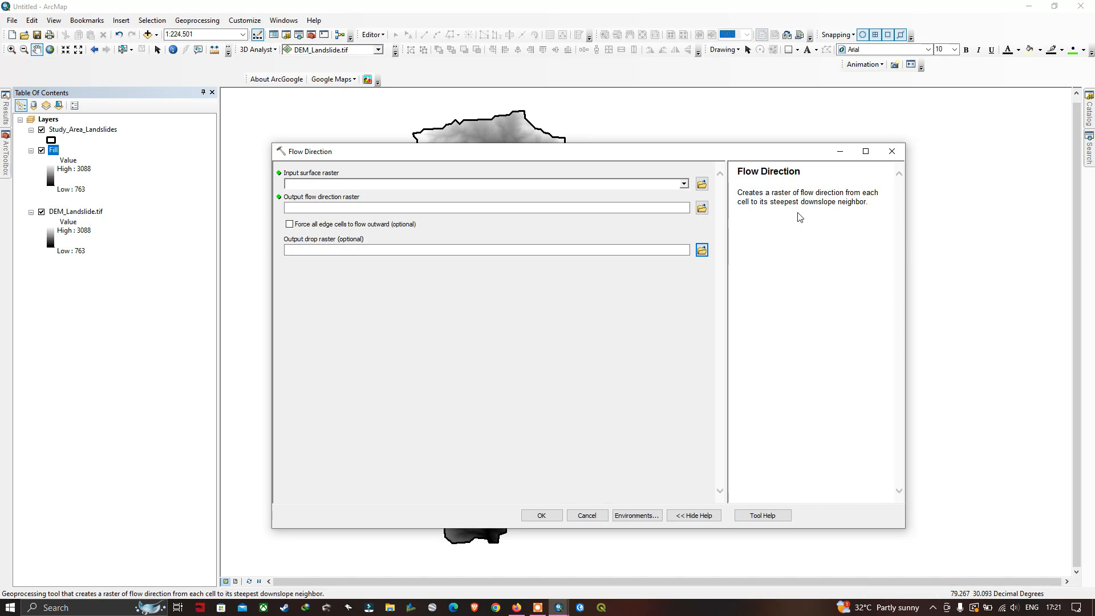
{"action": "left_click_drag", "start_coordinate": [627, 152], "coordinate": [591, 155]}
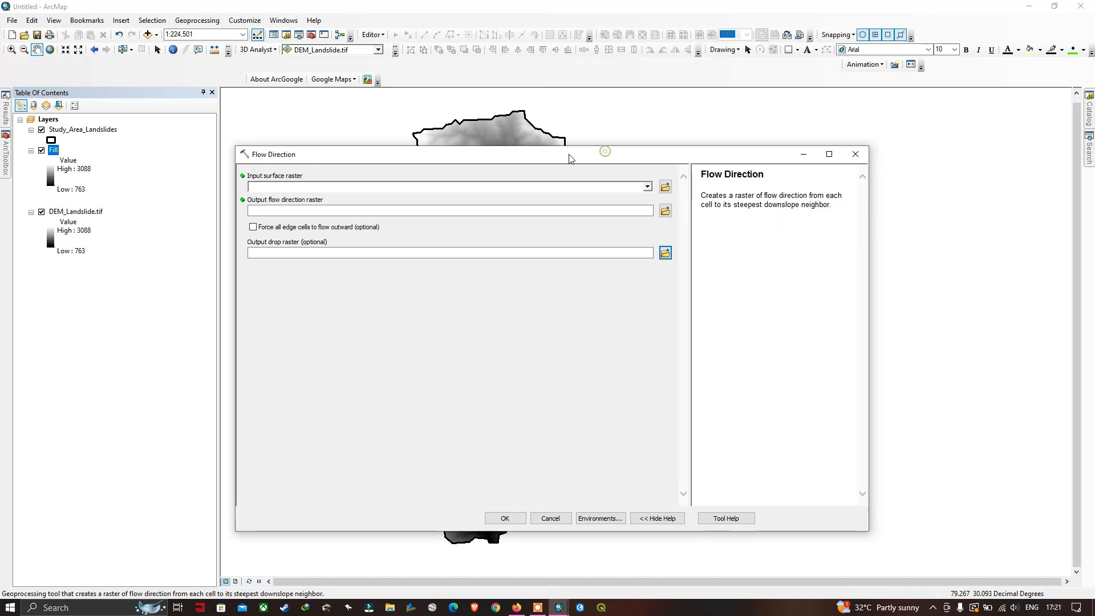
{"action": "left_click", "coordinate": [648, 187]}
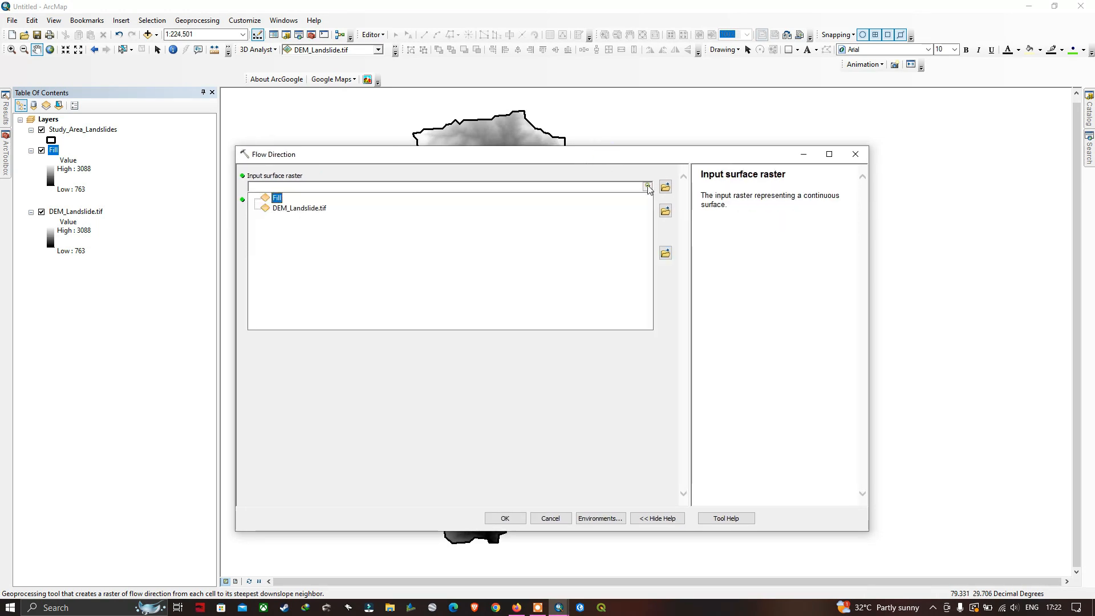
{"action": "left_click", "coordinate": [277, 199]}
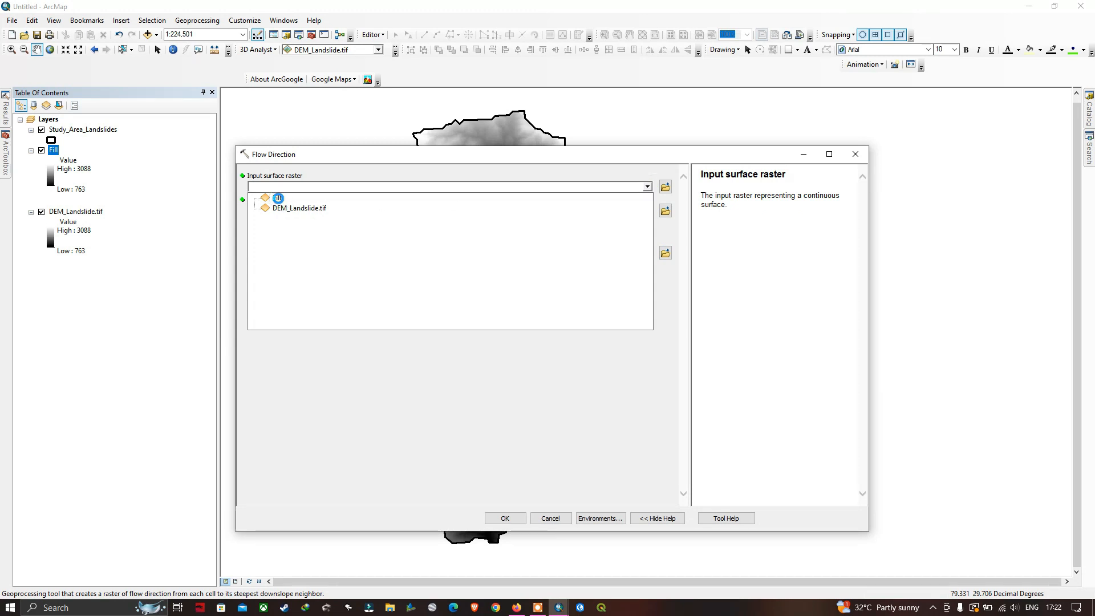
{"action": "left_click", "coordinate": [665, 213]}
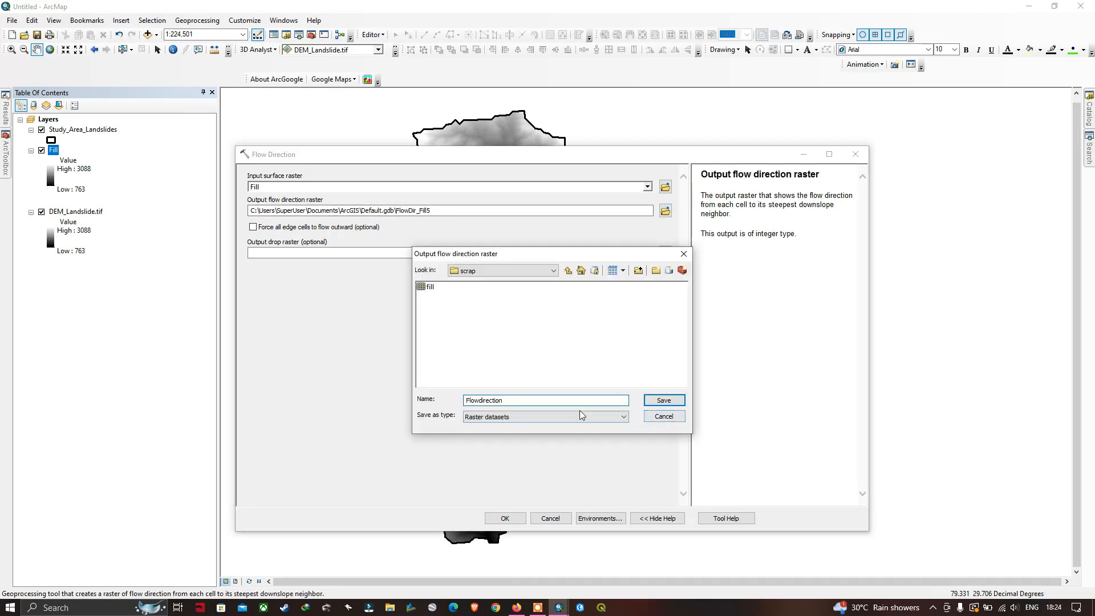
{"action": "left_click", "coordinate": [656, 400]}
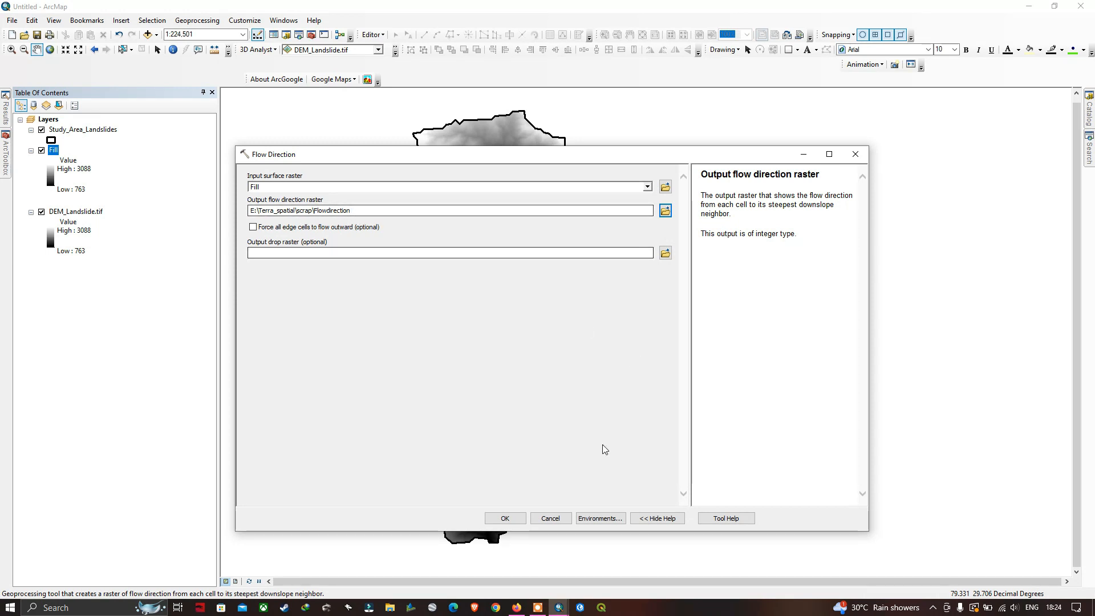
{"action": "left_click", "coordinate": [504, 519]}
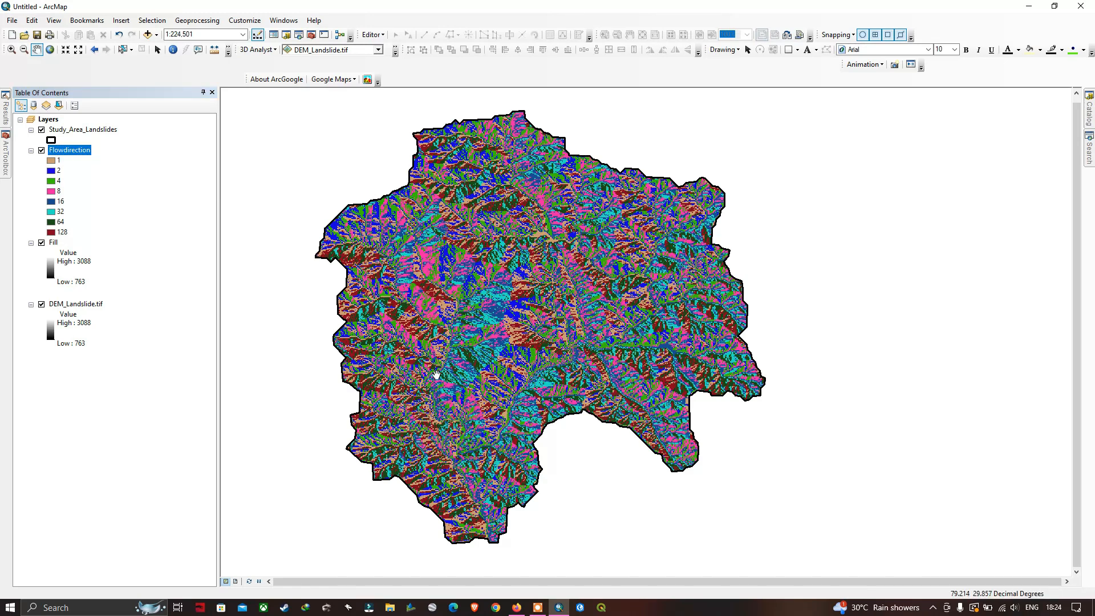
Run the Flow Accumulation tool on the Flowdirection raster with FLOAT output, saving it as FlowAccumu in E:\Terra_spatial\scrap
{"action": "mouse_move", "coordinate": [7, 164]}
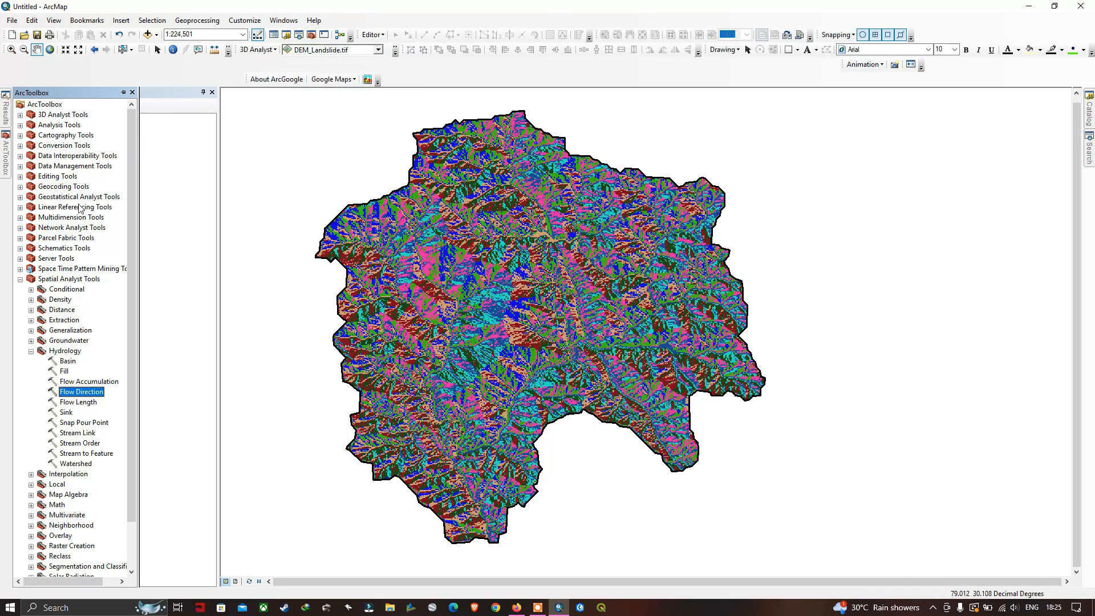
{"action": "double_click", "coordinate": [88, 382]}
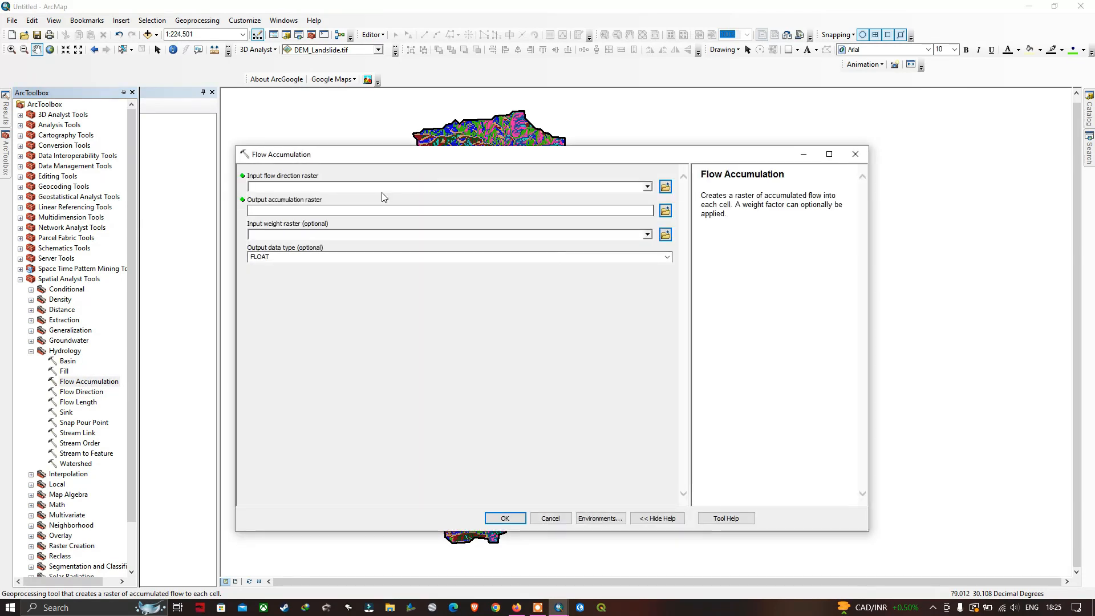
{"action": "left_click_drag", "start_coordinate": [493, 157], "coordinate": [511, 158]}
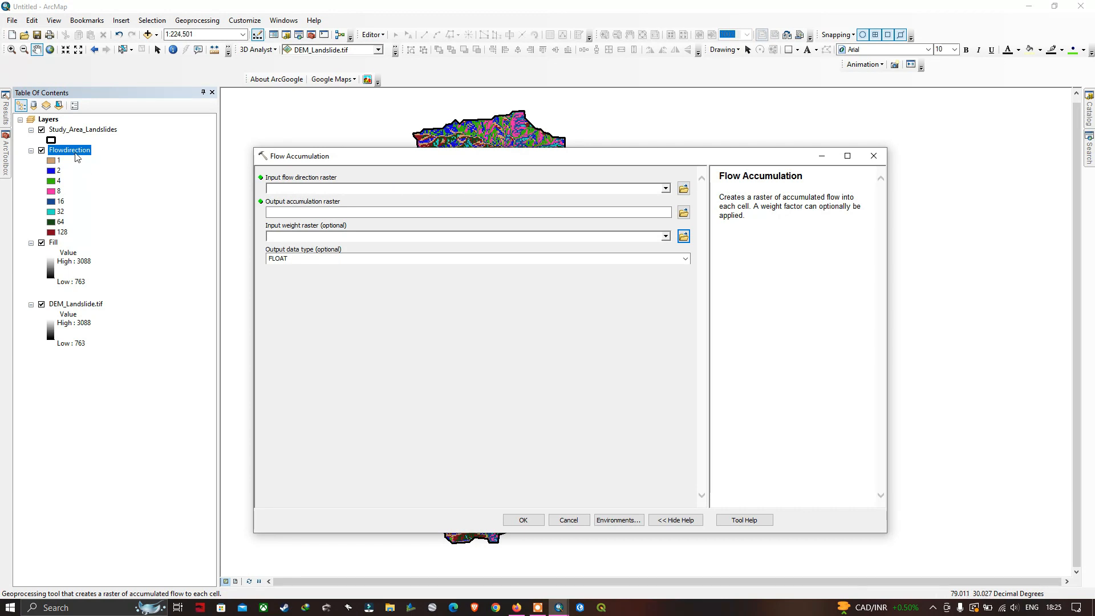
{"action": "left_click", "coordinate": [666, 189]}
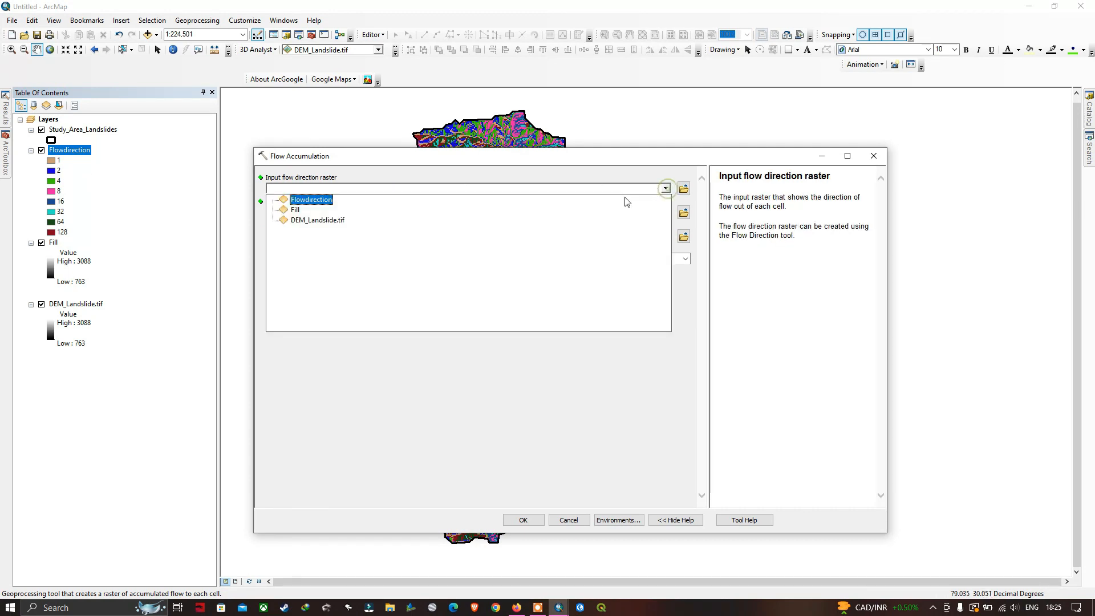
{"action": "left_click", "coordinate": [322, 202]}
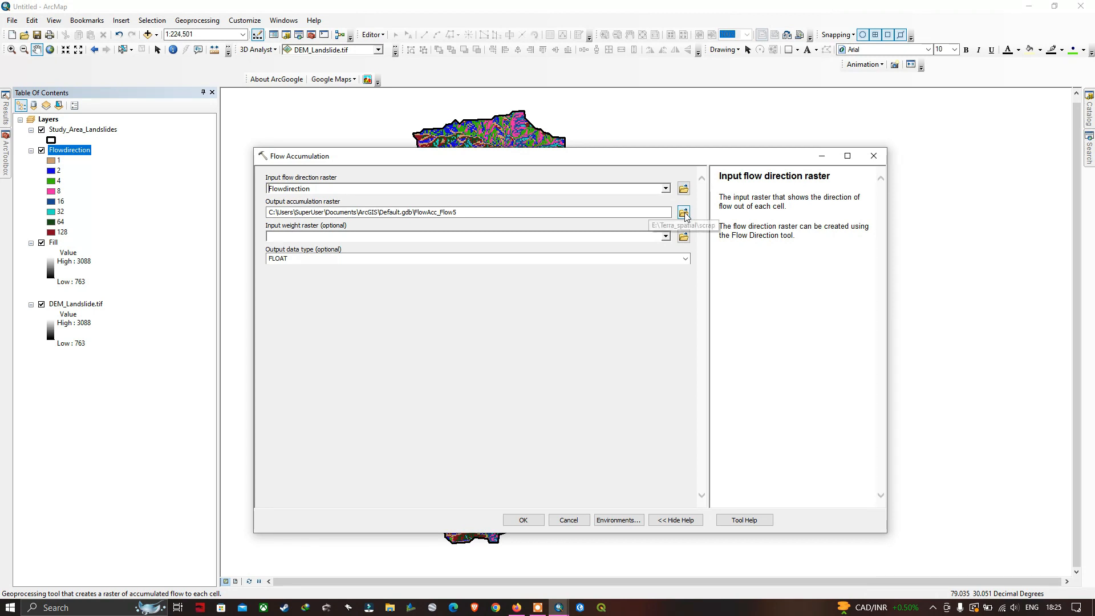
{"action": "left_click", "coordinate": [684, 213]}
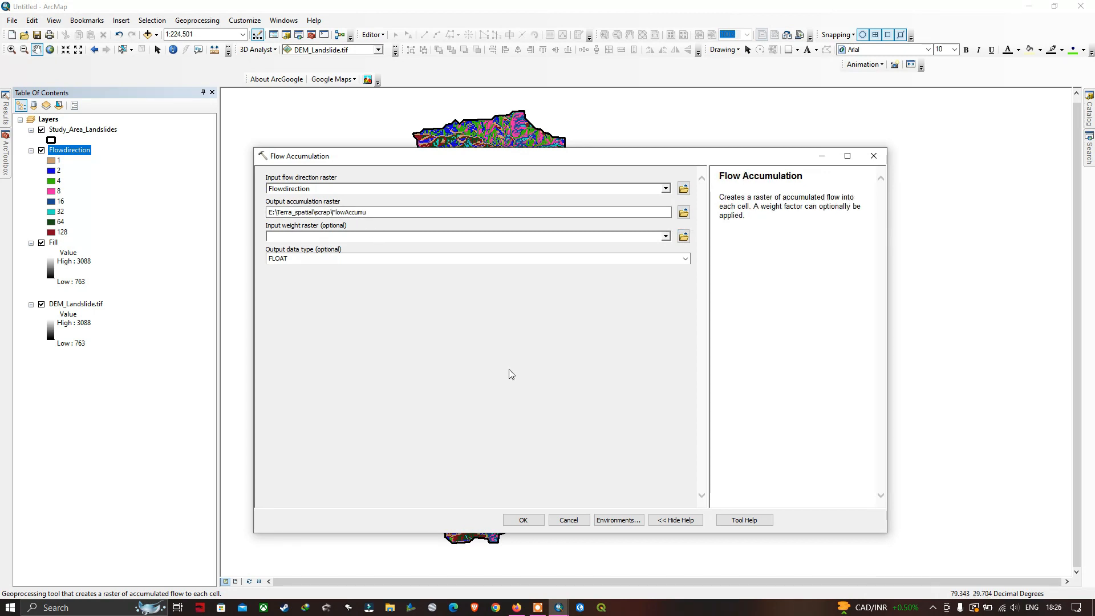
{"action": "left_click", "coordinate": [524, 521]}
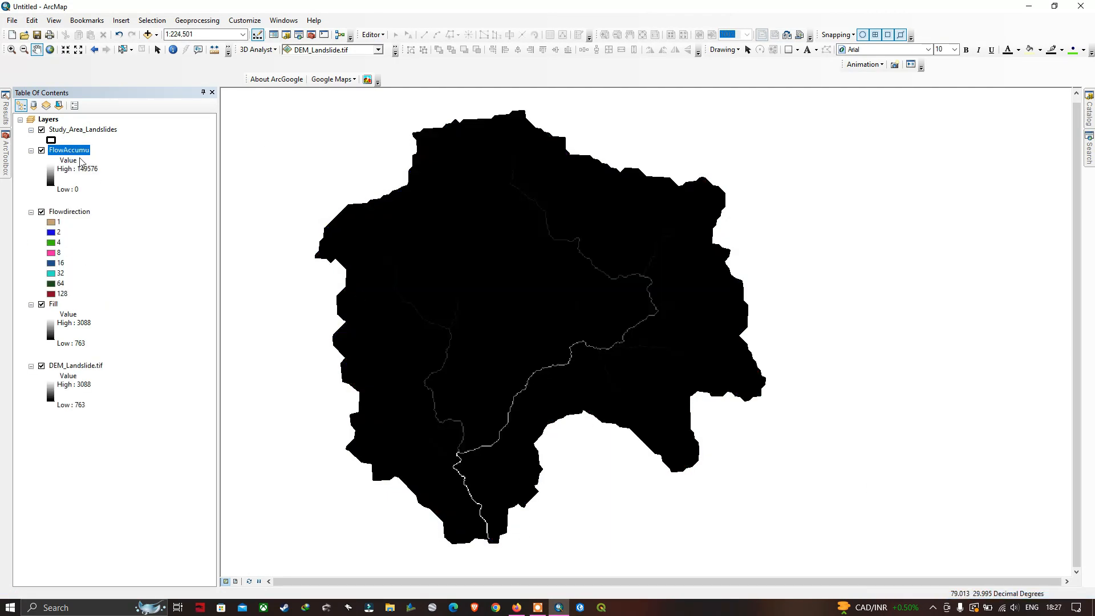
Switch the FlowAccumu layer's symbology to Classified with 2 classes
{"action": "left_click", "coordinate": [80, 169]}
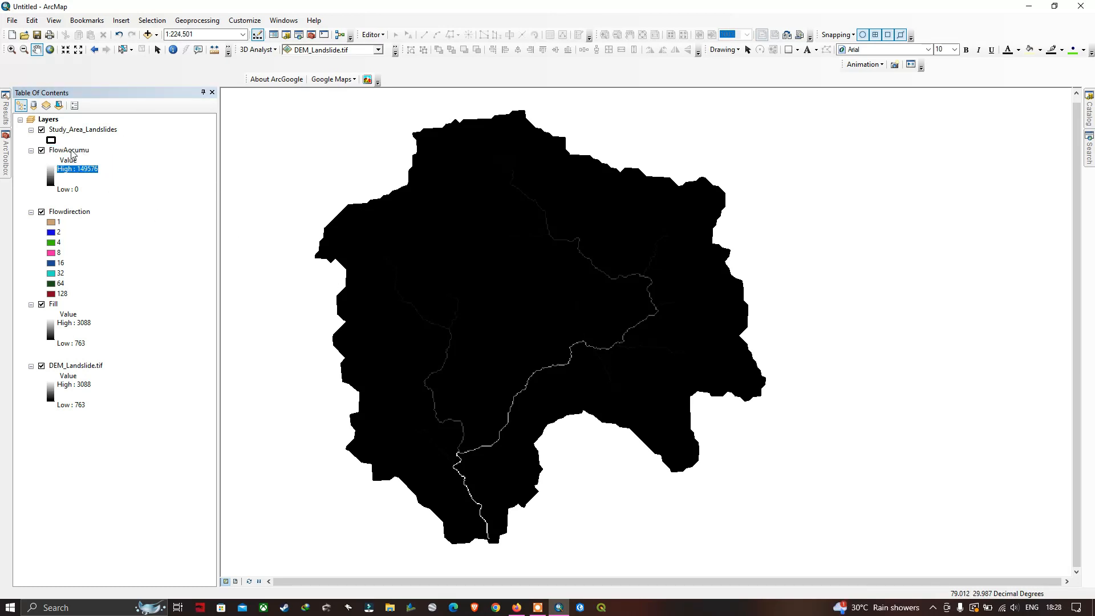
{"action": "left_click", "coordinate": [70, 150]}
{"action": "left_click", "coordinate": [71, 149]}
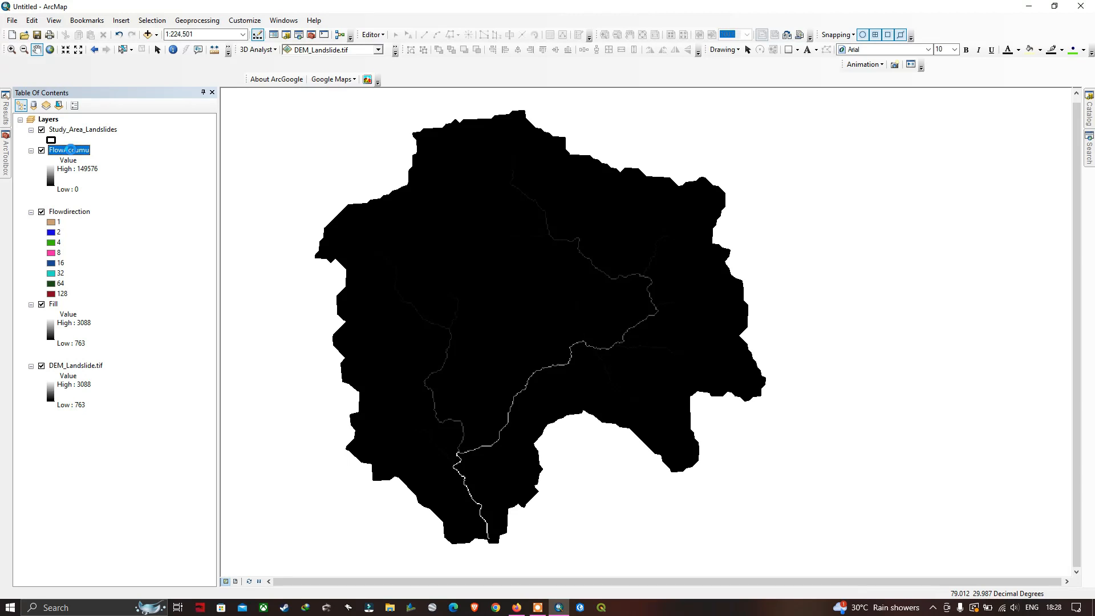
{"action": "right_click", "coordinate": [71, 153]}
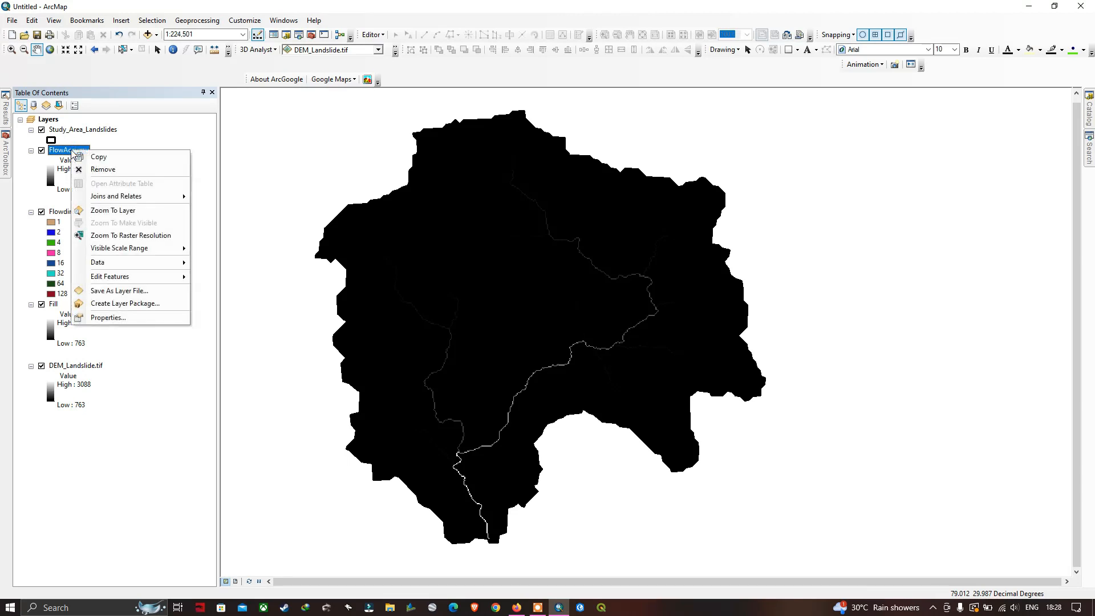
{"action": "left_click", "coordinate": [113, 317]}
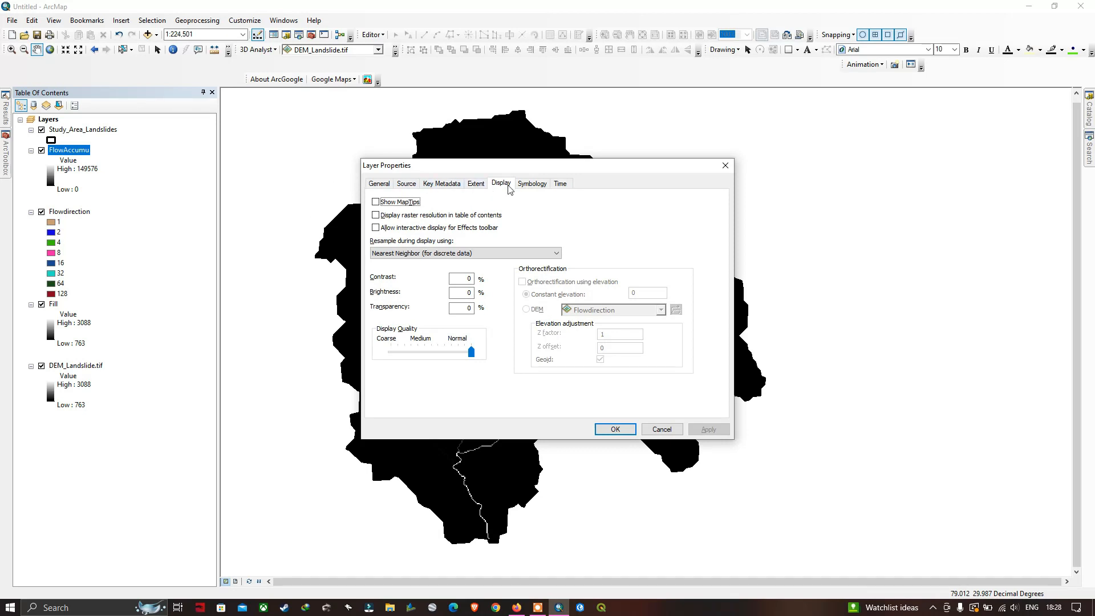
{"action": "left_click", "coordinate": [535, 183]}
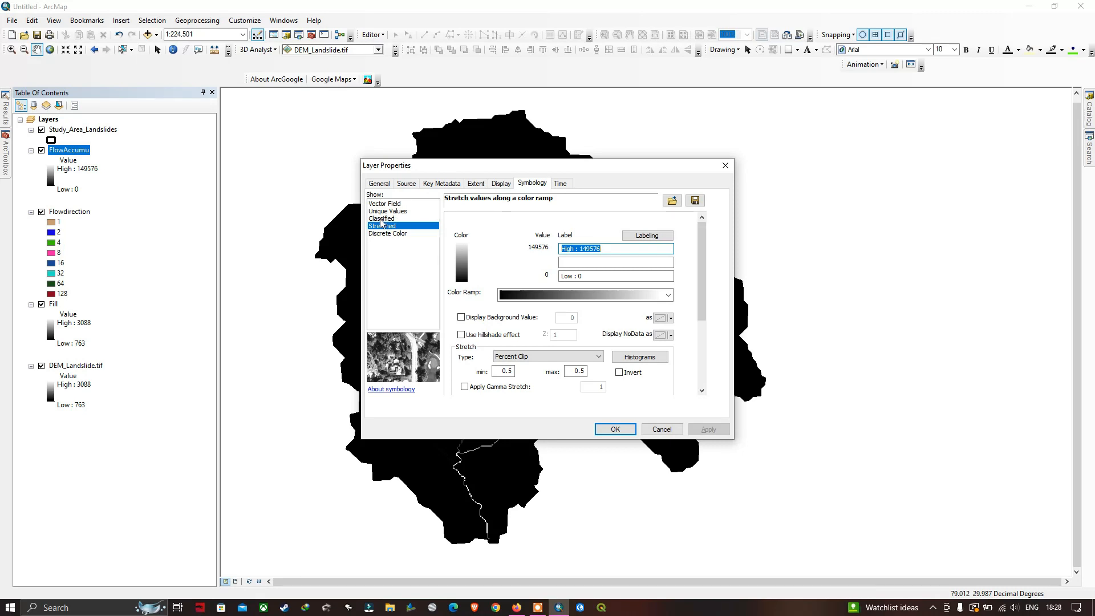
{"action": "left_click", "coordinate": [381, 219]}
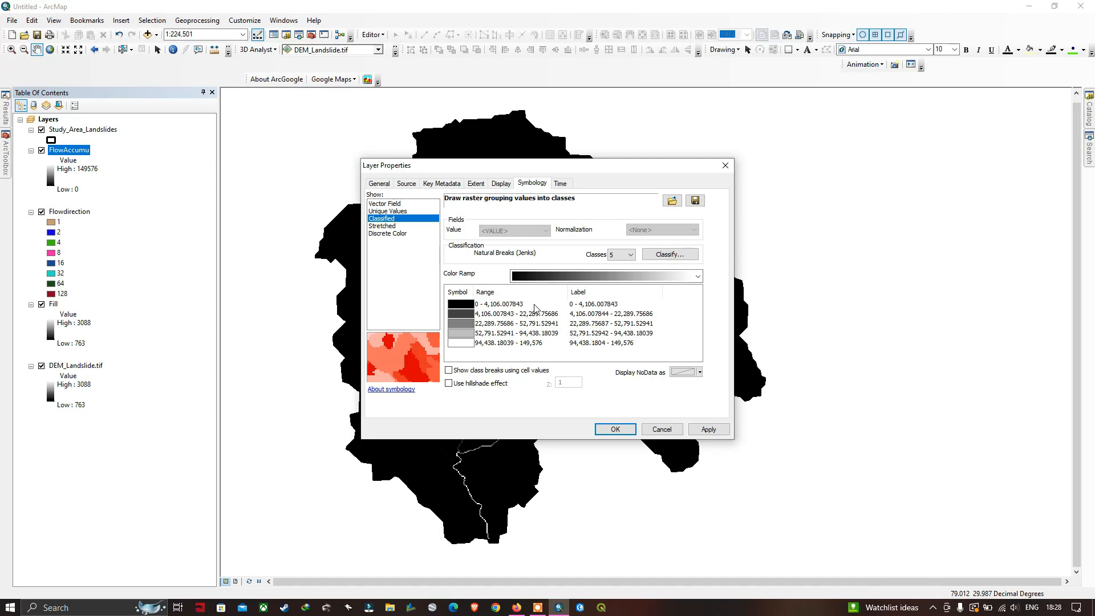
{"action": "left_click", "coordinate": [630, 255]}
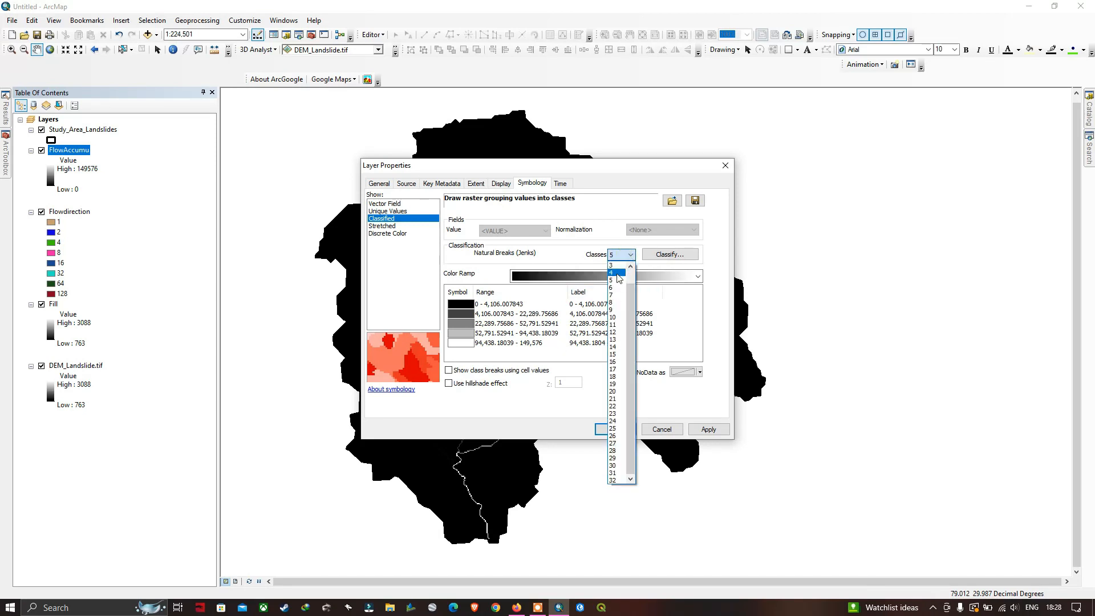
{"action": "scroll", "coordinate": [619, 278], "scroll_direction": "up", "scroll_amount": 1}
{"action": "left_click", "coordinate": [615, 266]}
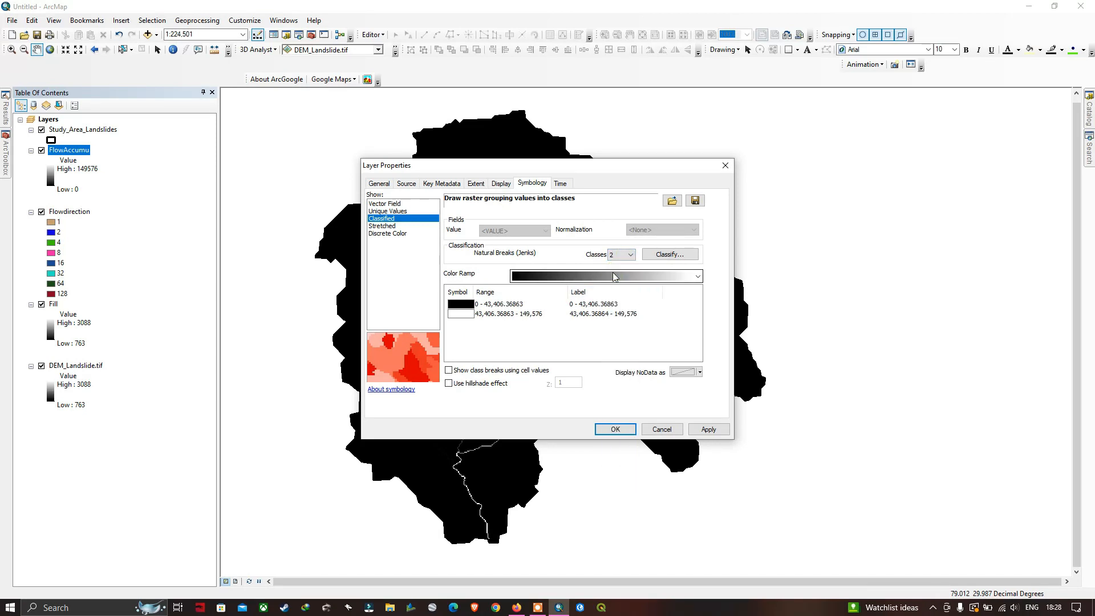
Set the first class break value of FlowAccumu to 20000 and apply the classification to the layer
{"action": "left_click", "coordinate": [670, 255]}
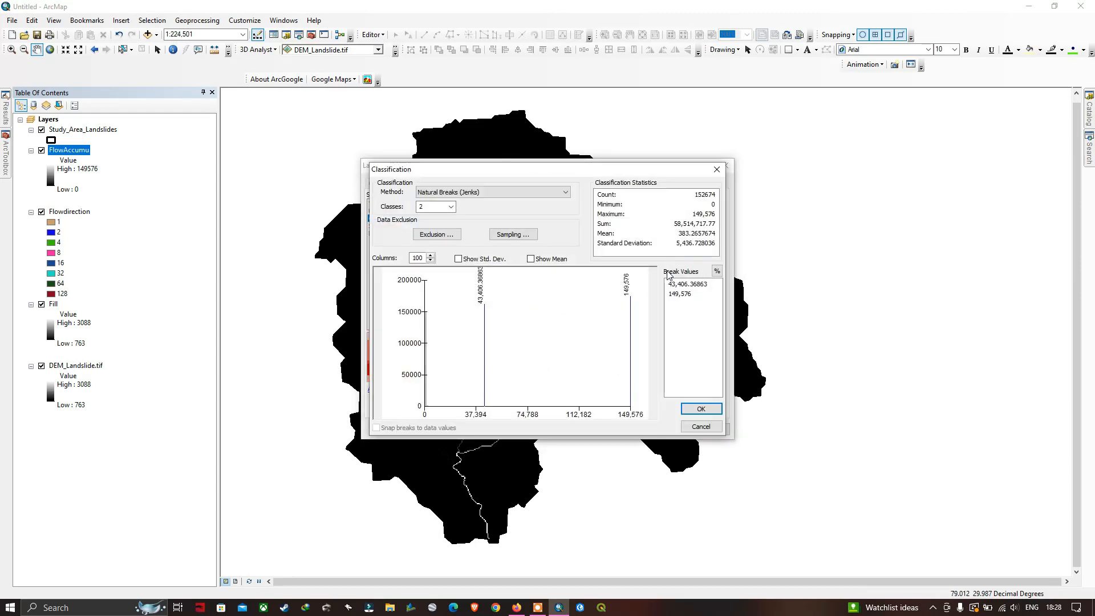
{"action": "double_click", "coordinate": [697, 291]}
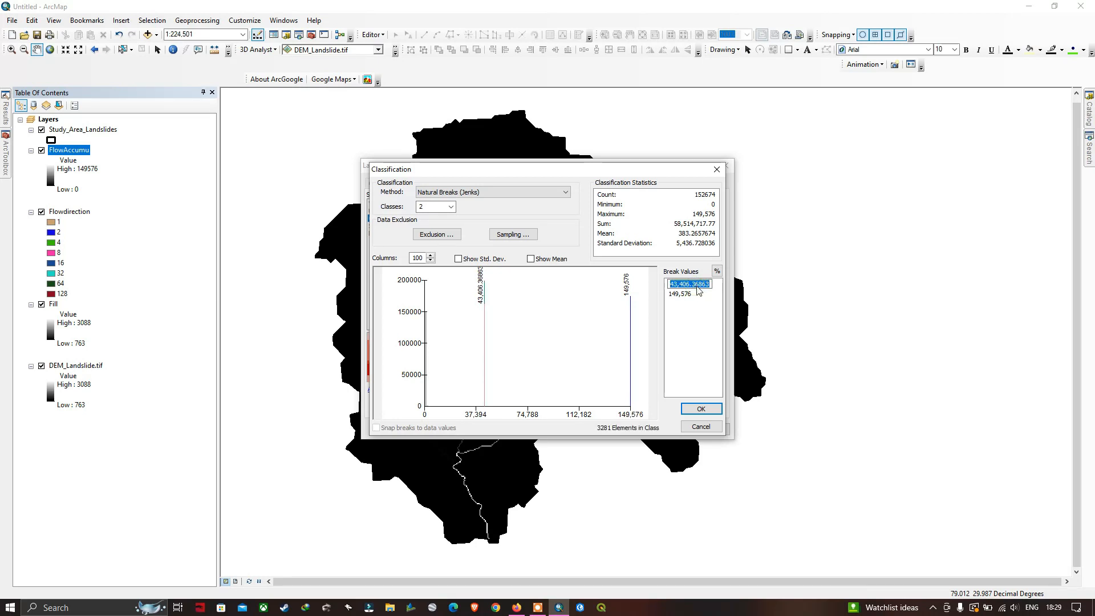
{"action": "type", "text": "20000"}
{"action": "key", "text": "Return"}
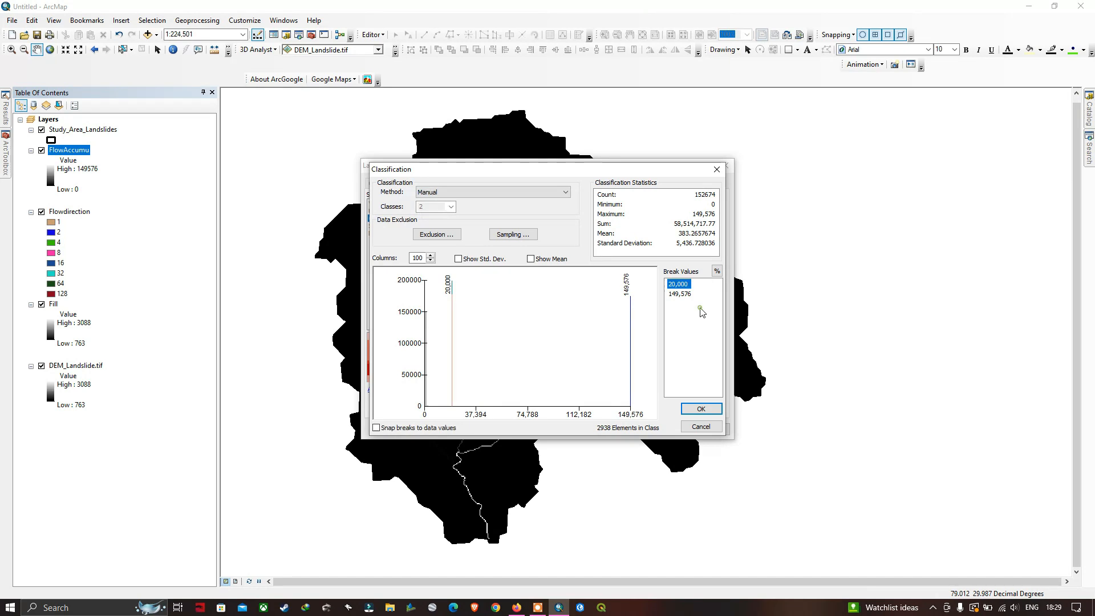
{"action": "left_click", "coordinate": [702, 408]}
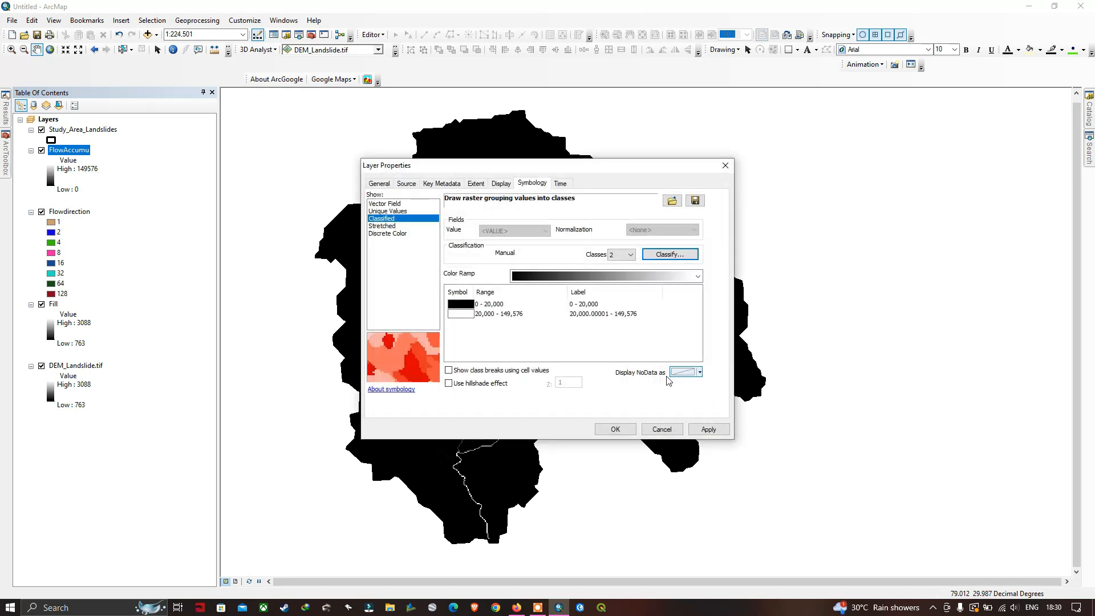
{"action": "left_click", "coordinate": [616, 430]}
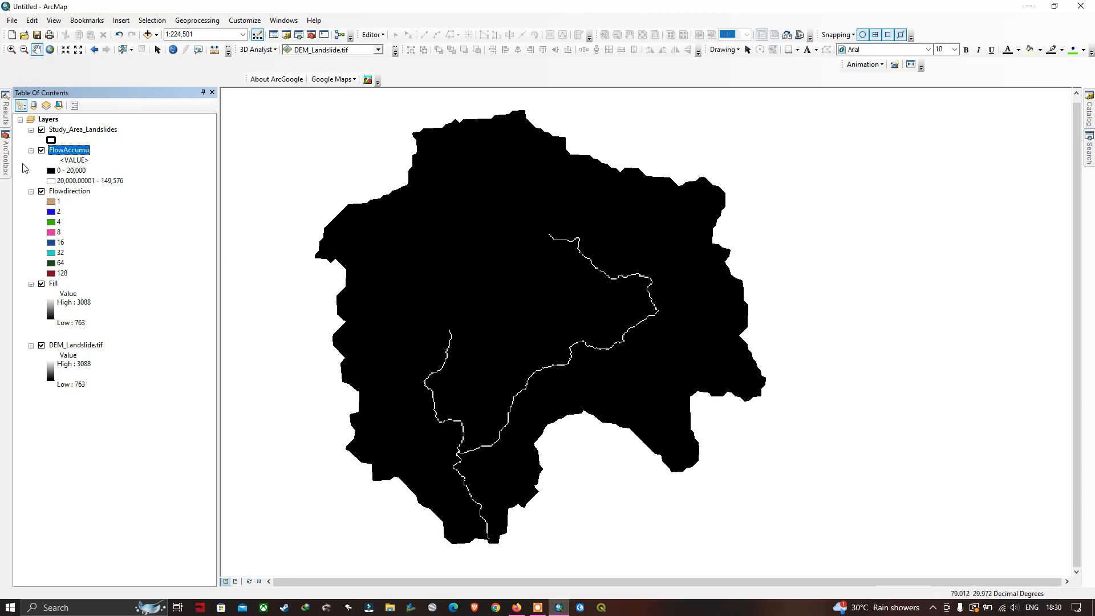
Run Raster Calculator with the expression "FlowAccumu" > 25000, saving the output raster as RasterCal in E:\Terra_spatial\scrap
{"action": "left_click", "coordinate": [7, 154]}
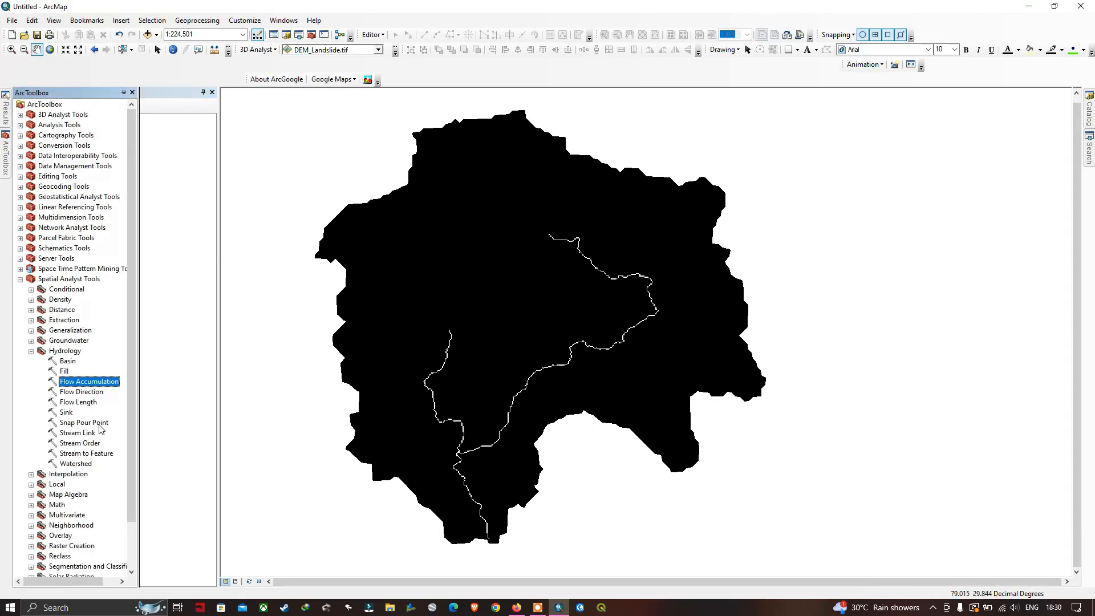
{"action": "left_click", "coordinate": [31, 495]}
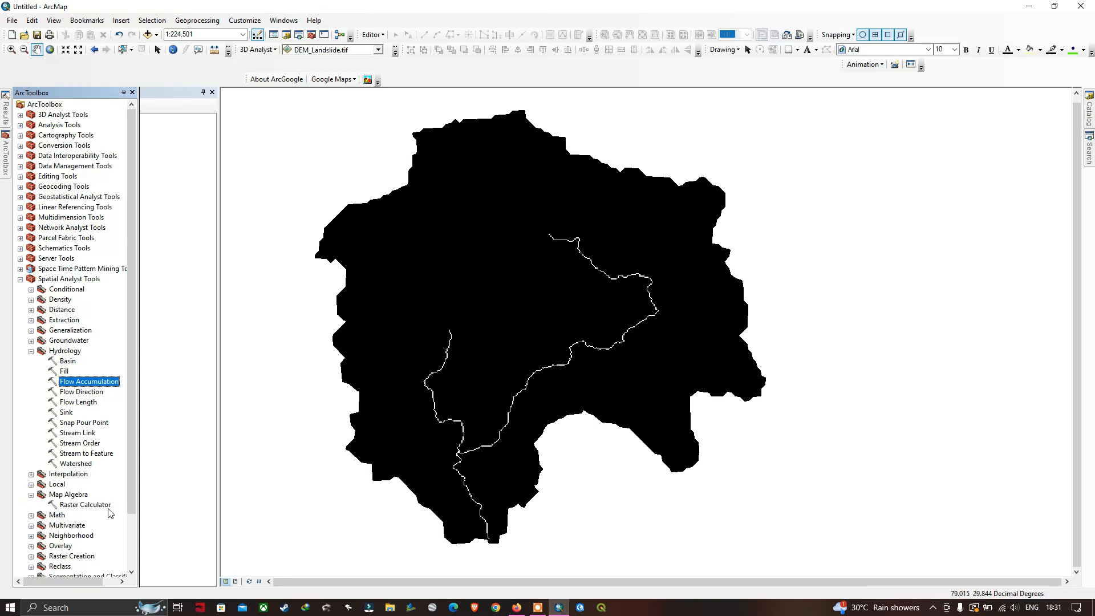
{"action": "double_click", "coordinate": [85, 506]}
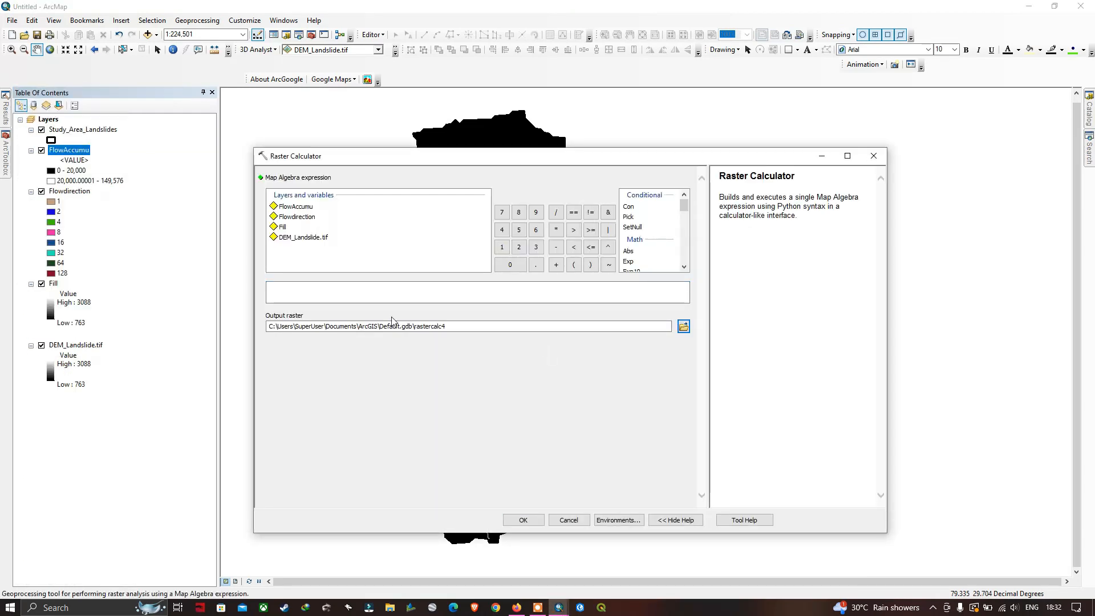
{"action": "double_click", "coordinate": [295, 208]}
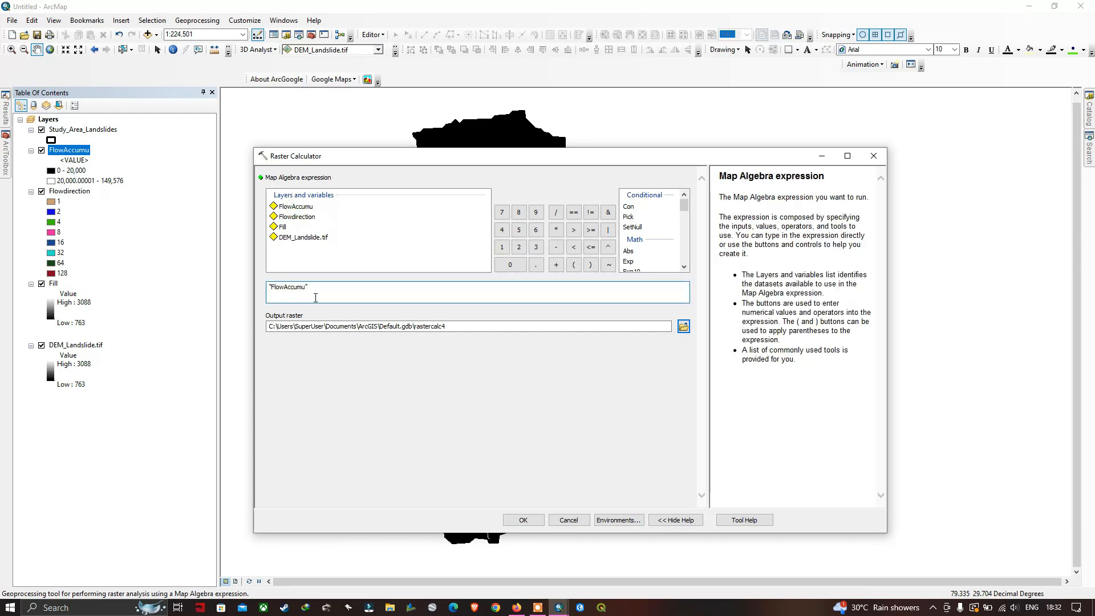
{"action": "left_click", "coordinate": [573, 231]}
{"action": "type", "text": "25000"}
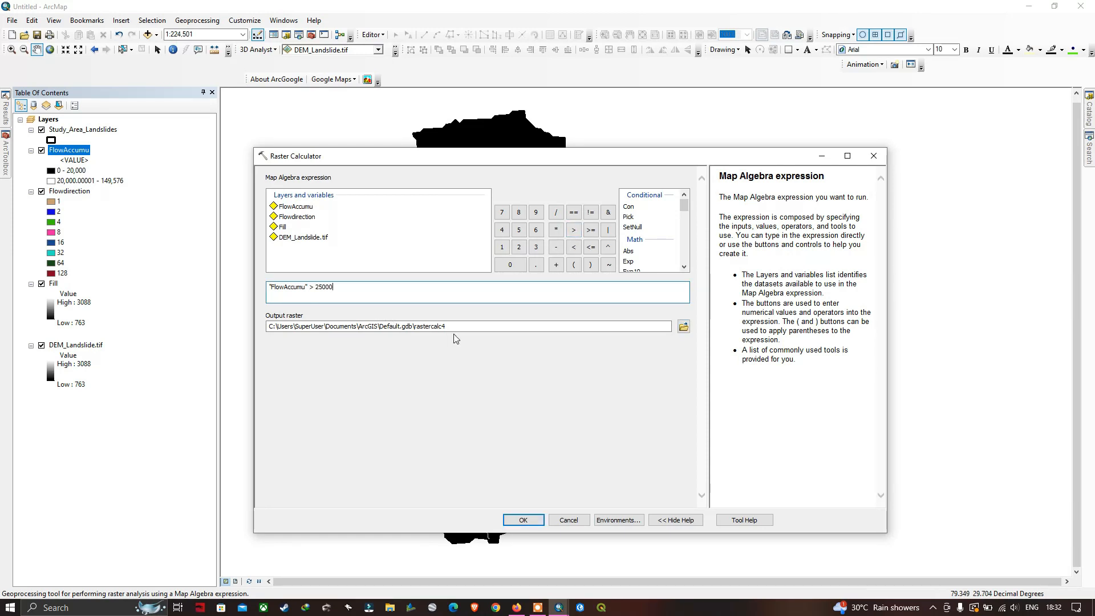
{"action": "left_click", "coordinate": [683, 326]}
{"action": "left_click", "coordinate": [503, 406]}
{"action": "type", "text": "RasterCal"}
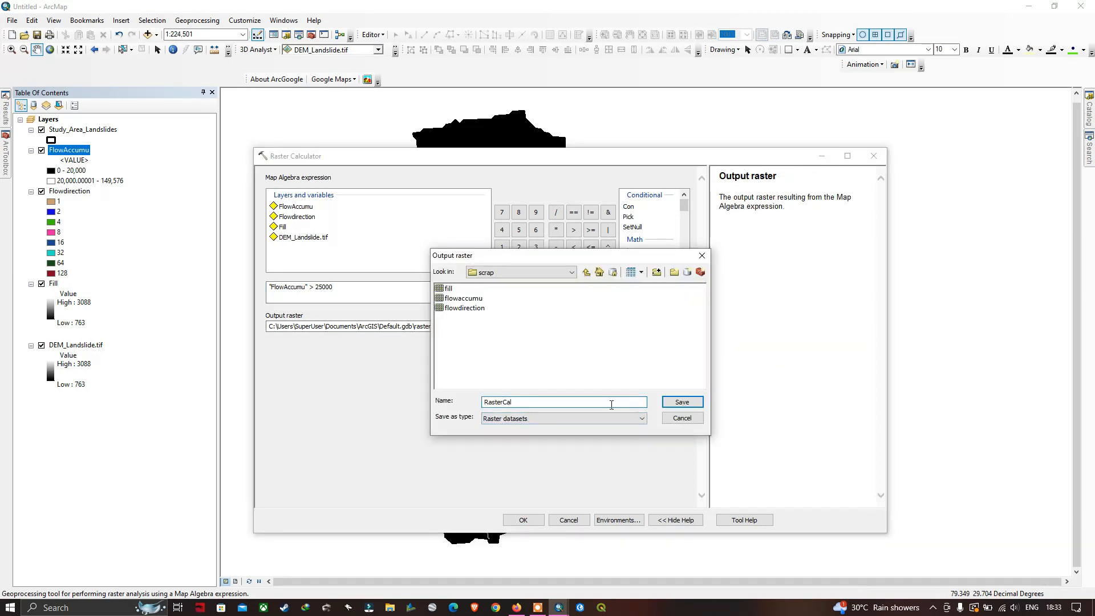
{"action": "left_click", "coordinate": [690, 401]}
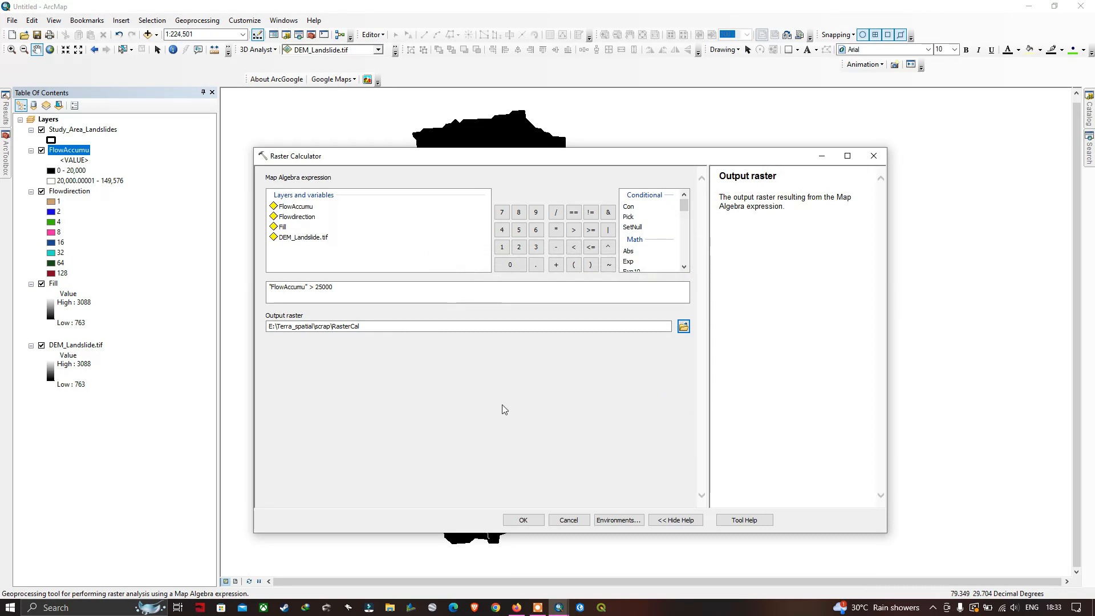
{"action": "left_click", "coordinate": [533, 521]}
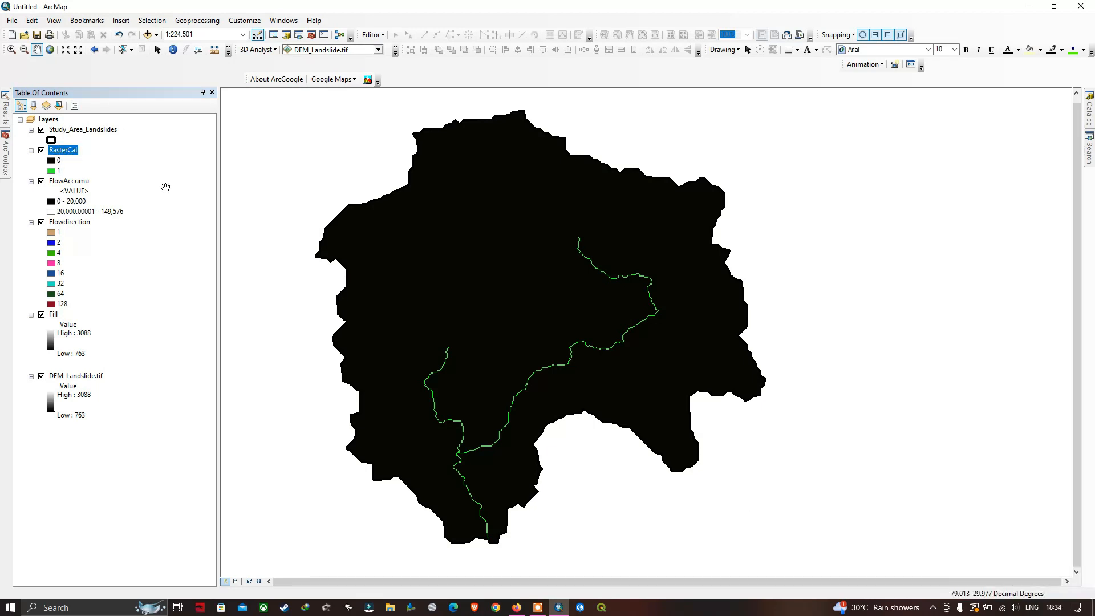
Run the Stream Link tool on RasterCal with Flowdirection as flow direction raster, saving the output as StrLink in E:\Terra_spatial\scrap
{"action": "left_click", "coordinate": [7, 159]}
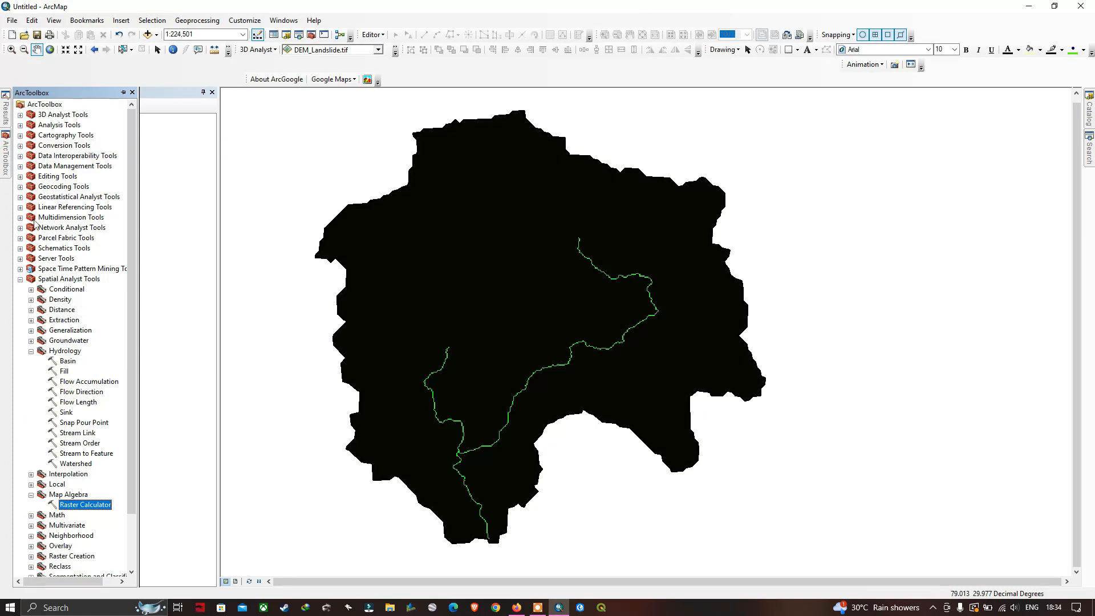
{"action": "double_click", "coordinate": [81, 436]}
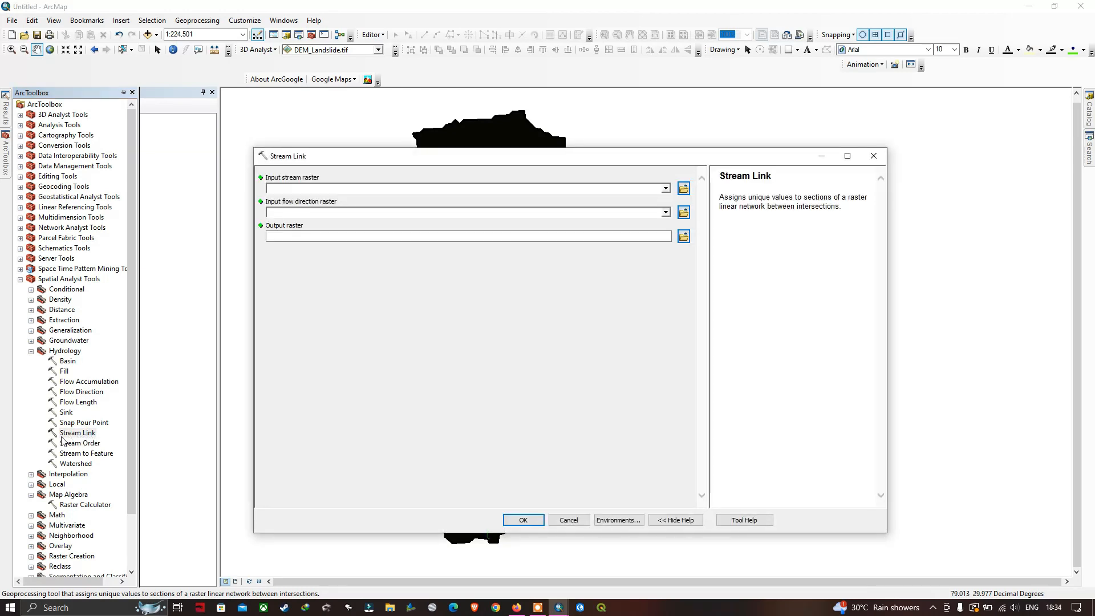
{"action": "left_click", "coordinate": [666, 188]}
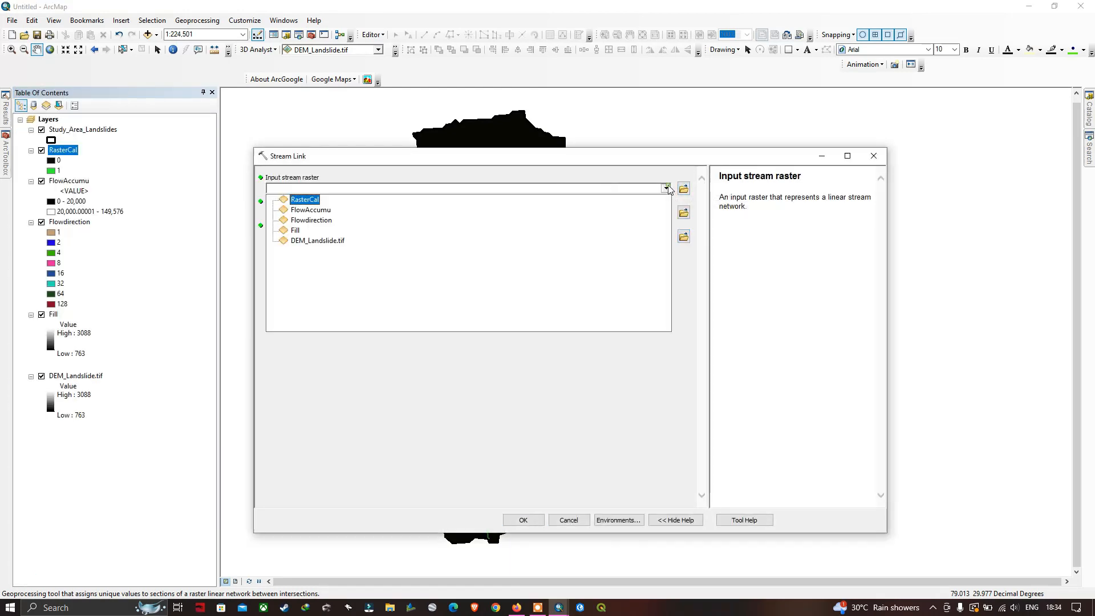
{"action": "left_click", "coordinate": [305, 202]}
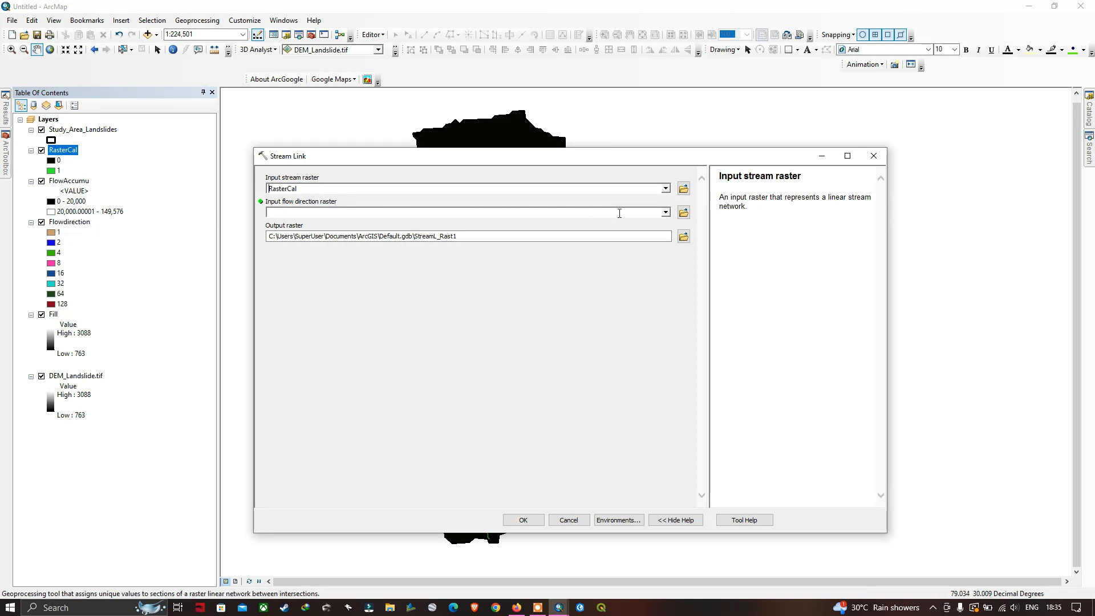
{"action": "left_click", "coordinate": [665, 213]}
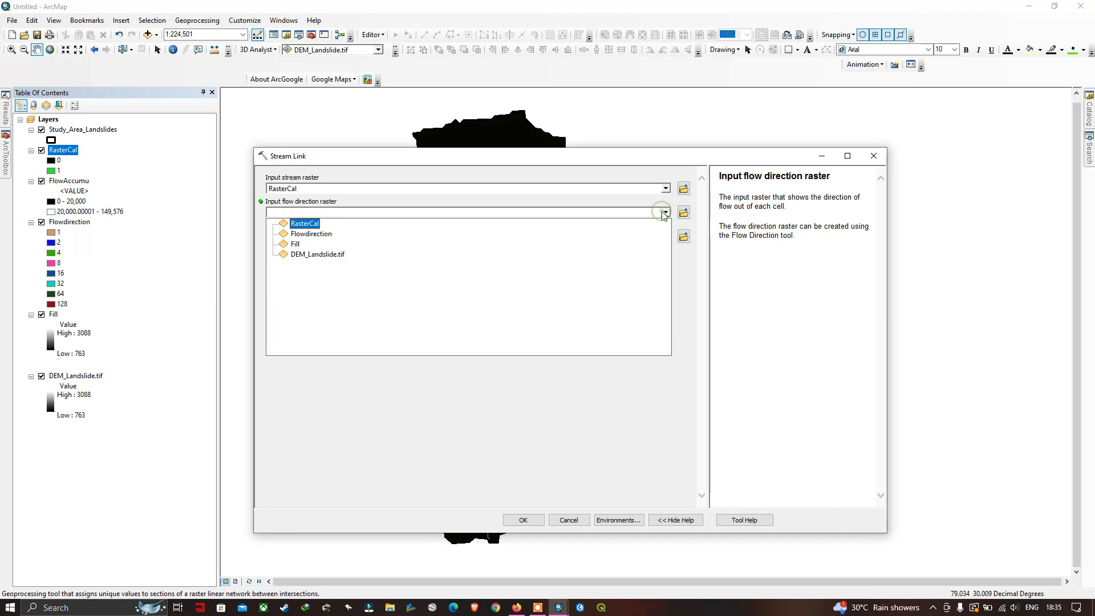
{"action": "left_click", "coordinate": [330, 237]}
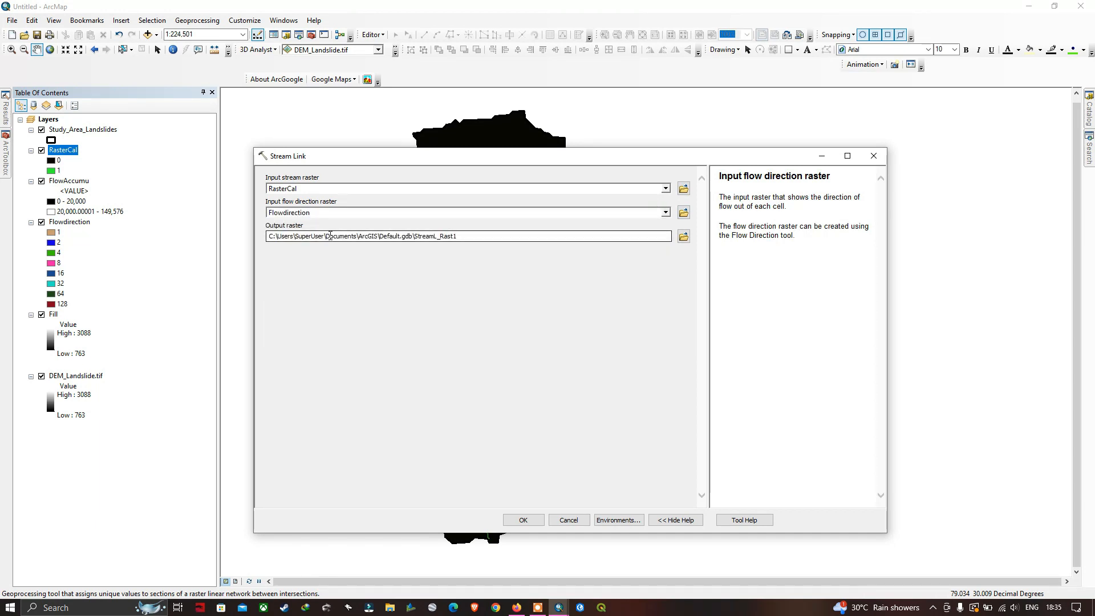
{"action": "left_click", "coordinate": [683, 236]}
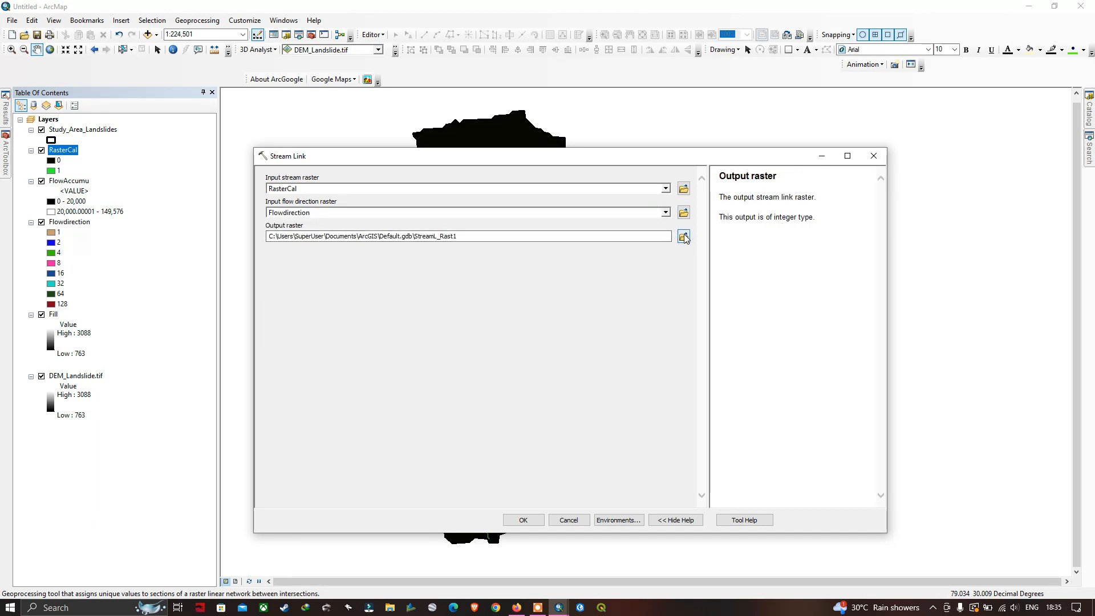
{"action": "type", "text": "StrLink"}
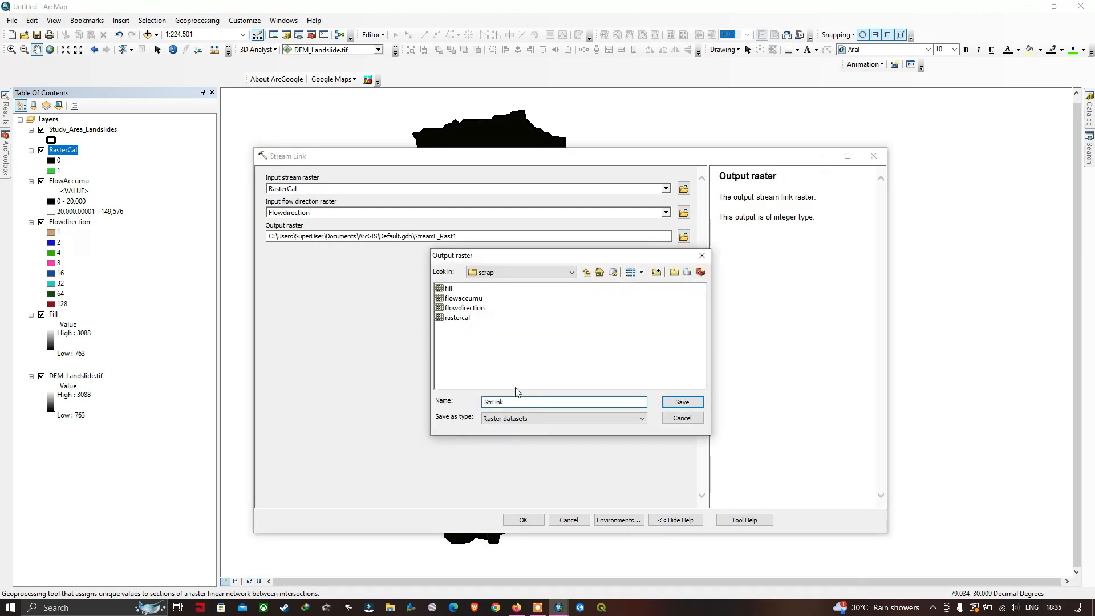
{"action": "left_click", "coordinate": [673, 402]}
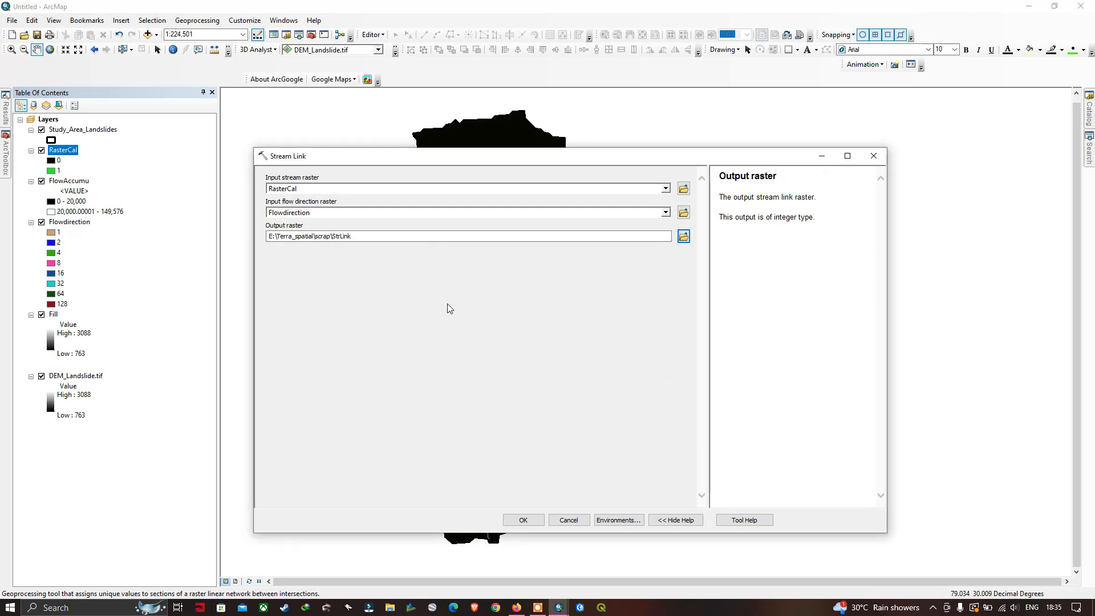
{"action": "left_click", "coordinate": [524, 521]}
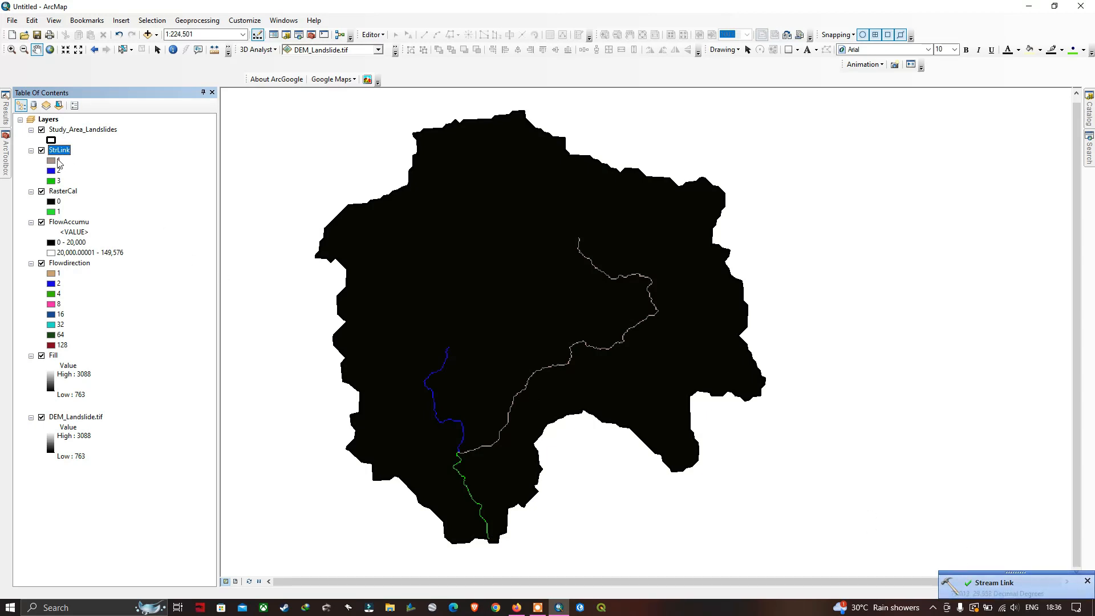
Set up the Stream to Feature tool with StrLink as the stream raster and Flowdirection as the flow direction raster
{"action": "left_click", "coordinate": [5, 158]}
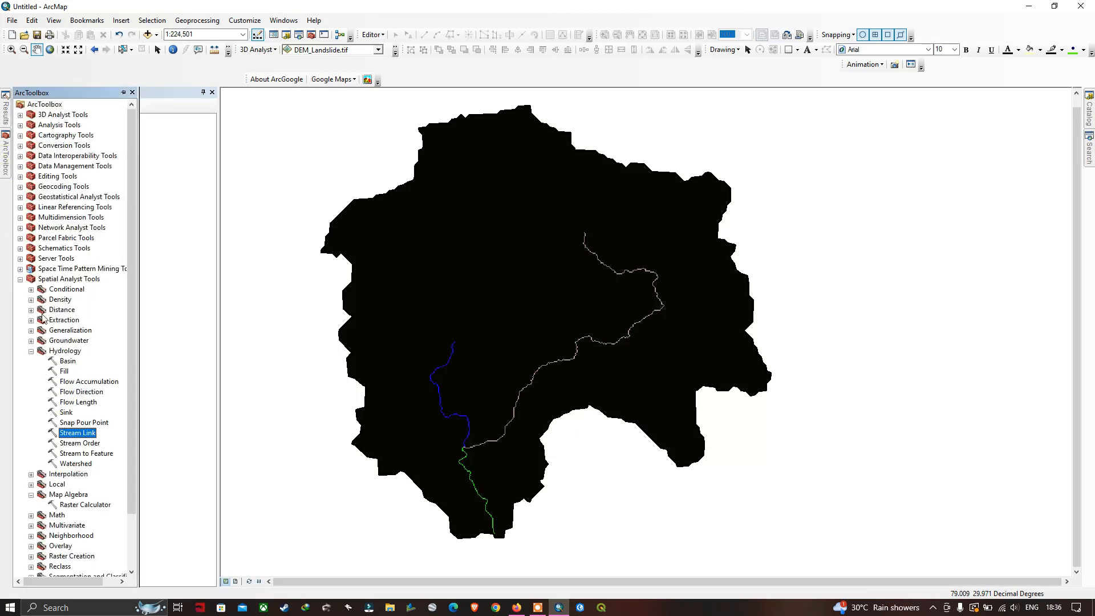
{"action": "left_click", "coordinate": [92, 455]}
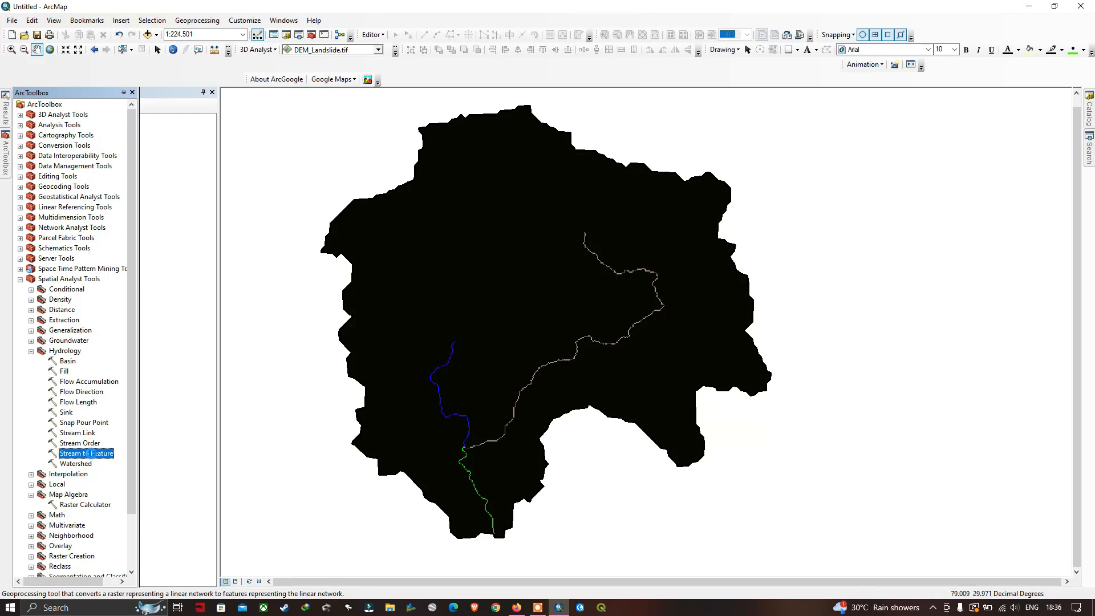
{"action": "double_click", "coordinate": [86, 453]}
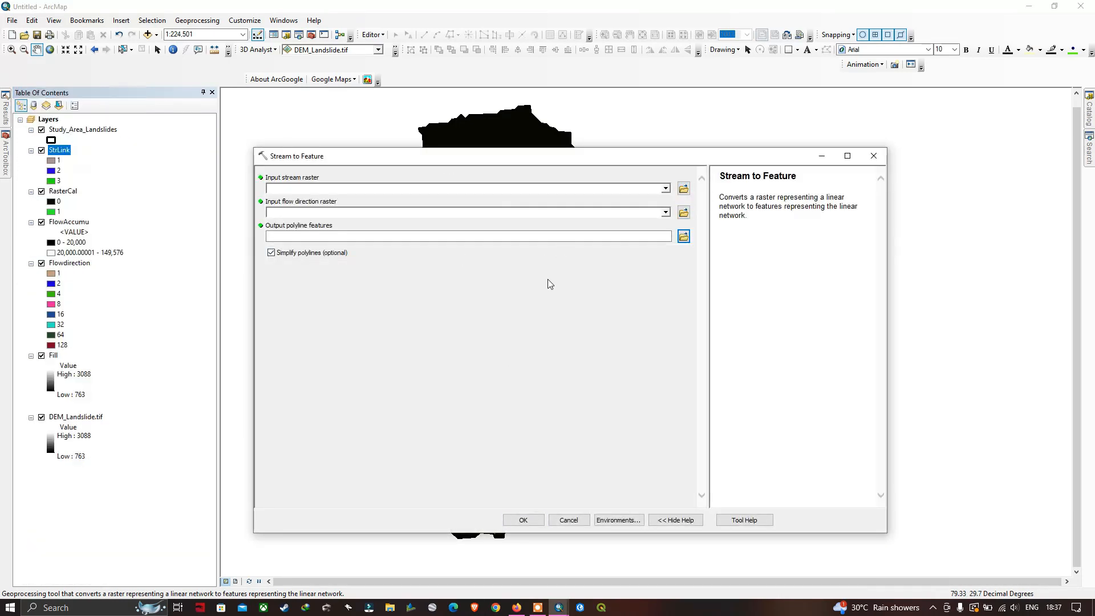
{"action": "left_click", "coordinate": [667, 188]}
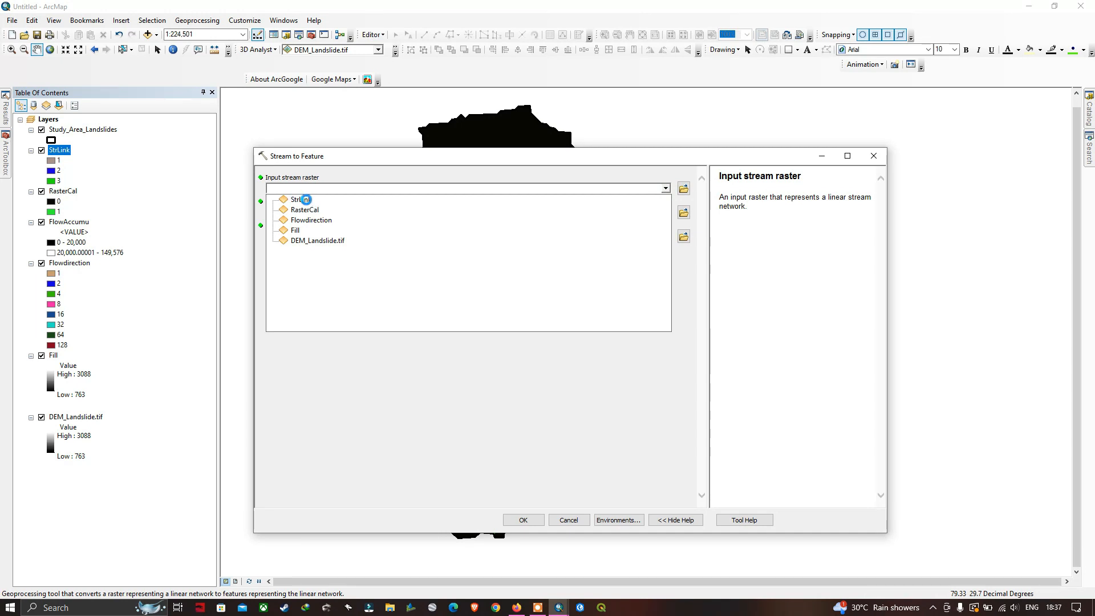
{"action": "left_click", "coordinate": [308, 202]}
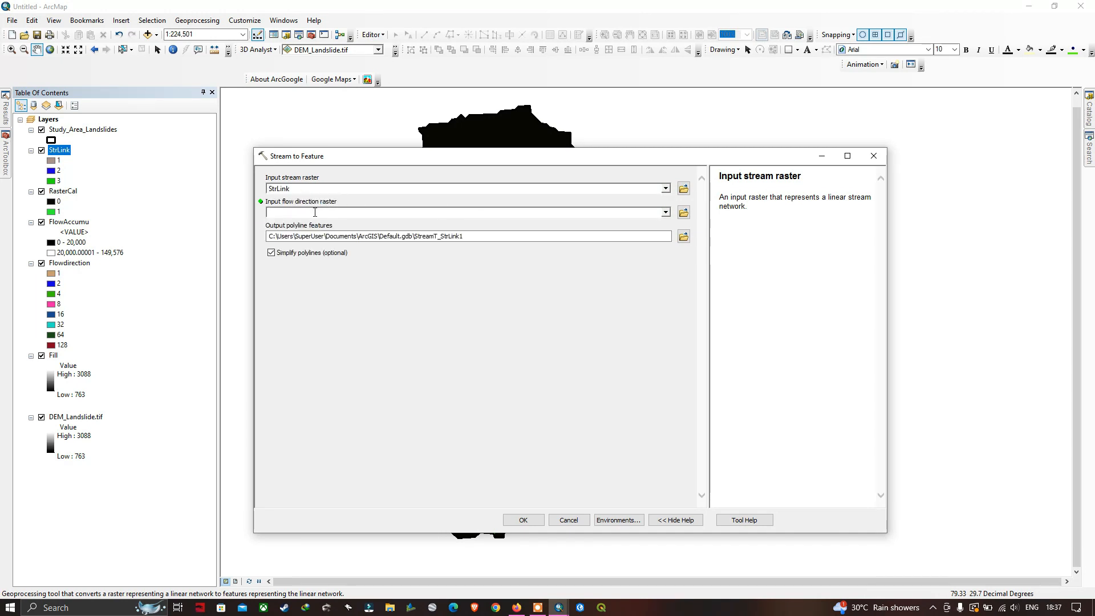
{"action": "left_click", "coordinate": [666, 213]}
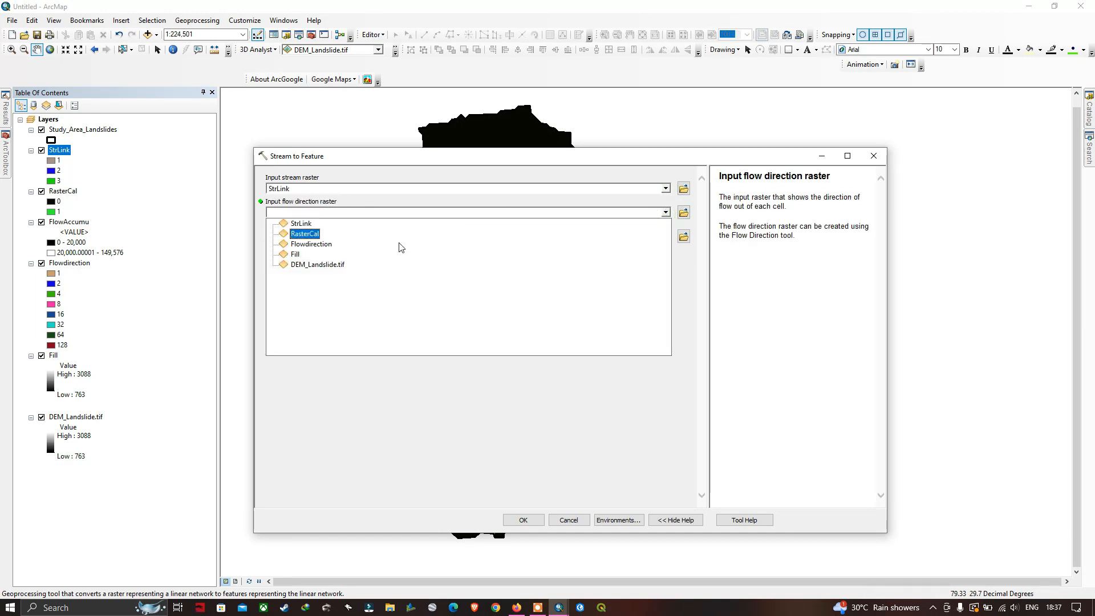
{"action": "left_click", "coordinate": [309, 245]}
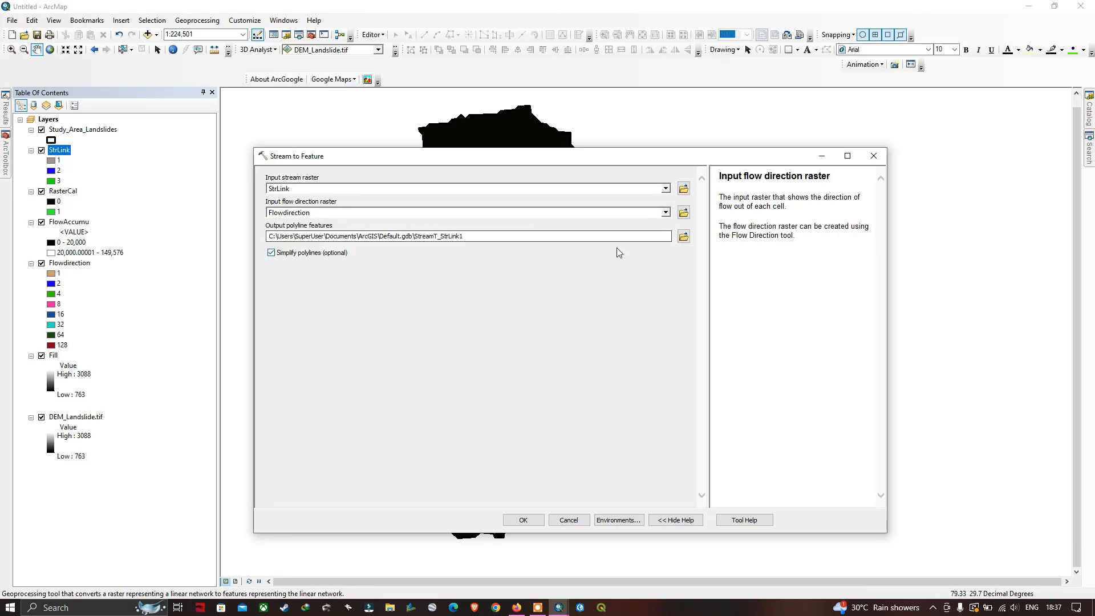
Save the output polyline features as Drainage_network in E:\Terra_spatial\scrap and run Stream to Feature
{"action": "left_click", "coordinate": [684, 237]}
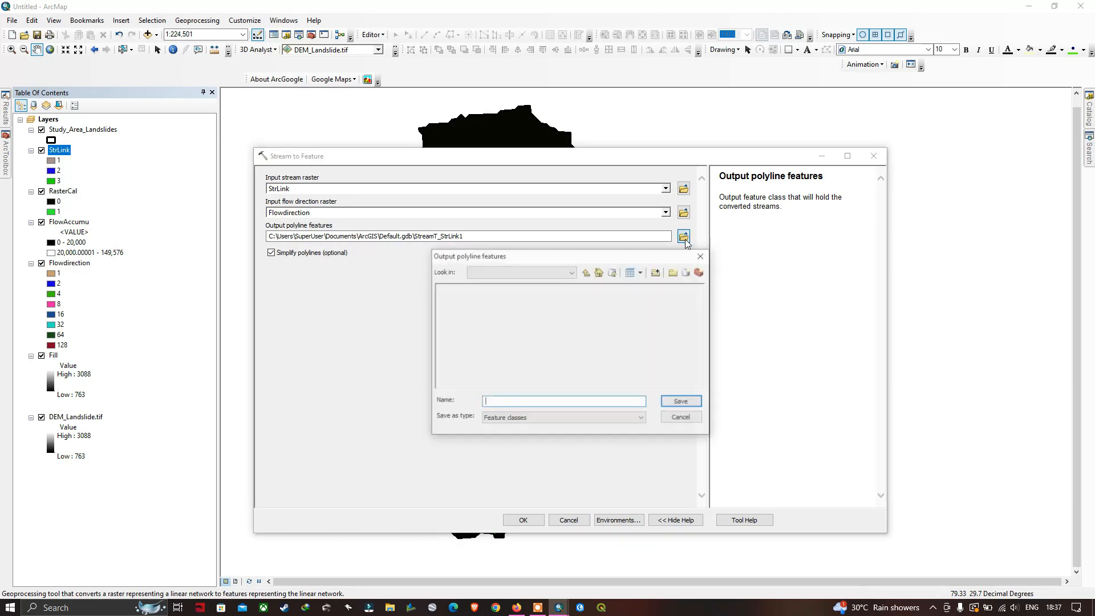
{"action": "type", "text": "StreamFeature"}
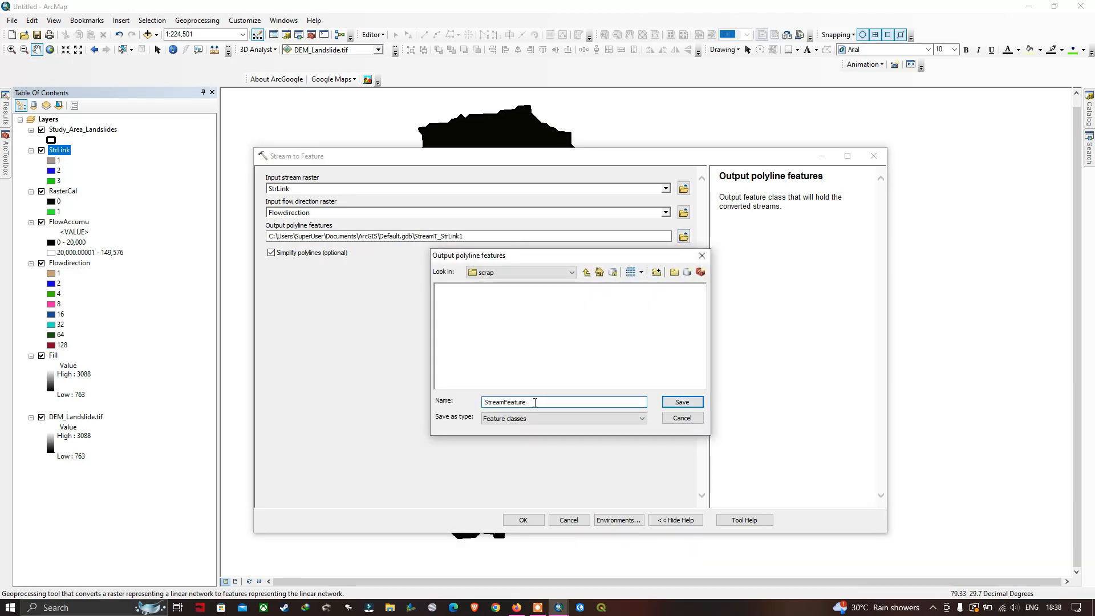
{"action": "double_click", "coordinate": [535, 403]}
{"action": "type", "text": "Drainage_network"}
{"action": "left_click", "coordinate": [682, 402]}
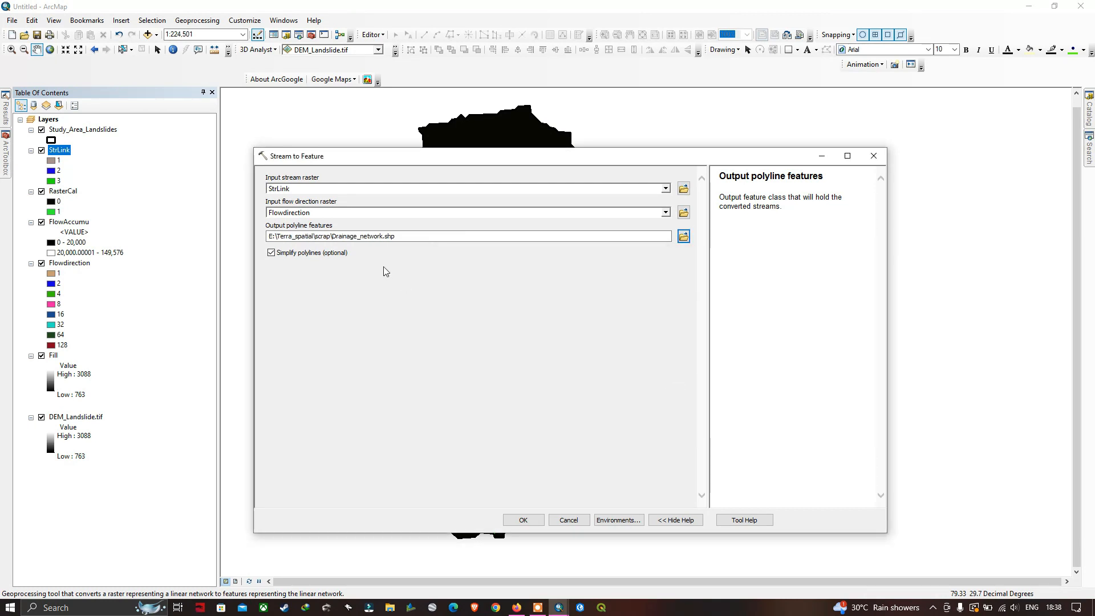
{"action": "left_click", "coordinate": [522, 520]}
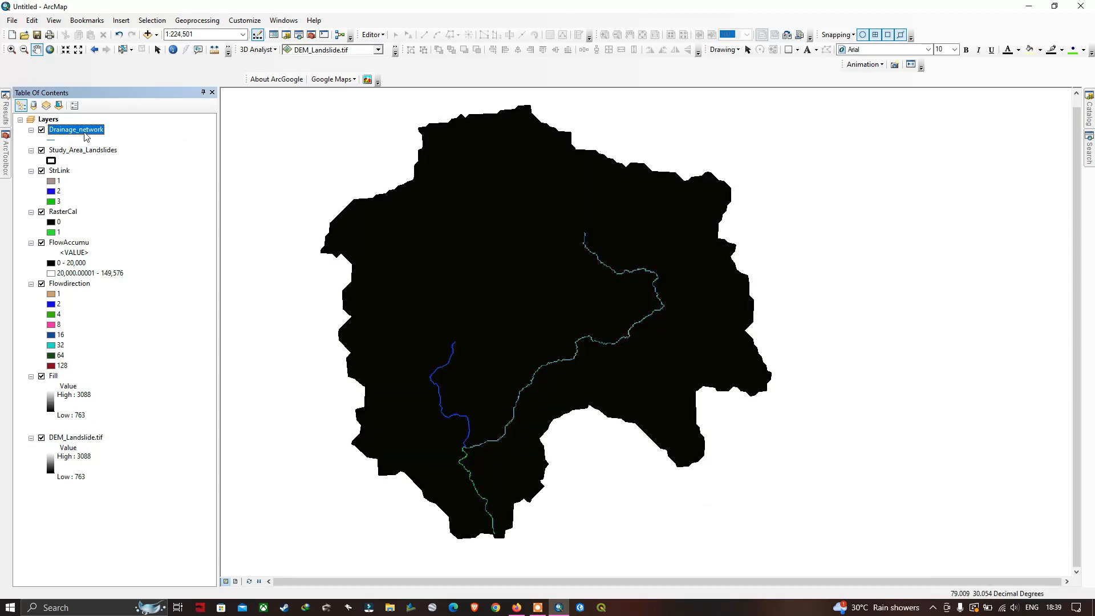
Hide the StrLink, RasterCal, FlowAccumu, Flowdirection, Fill and DEM_Landslide.tif layers, leaving only Drainage_network and Study_Area_Landslides displayed
{"action": "left_click", "coordinate": [41, 171]}
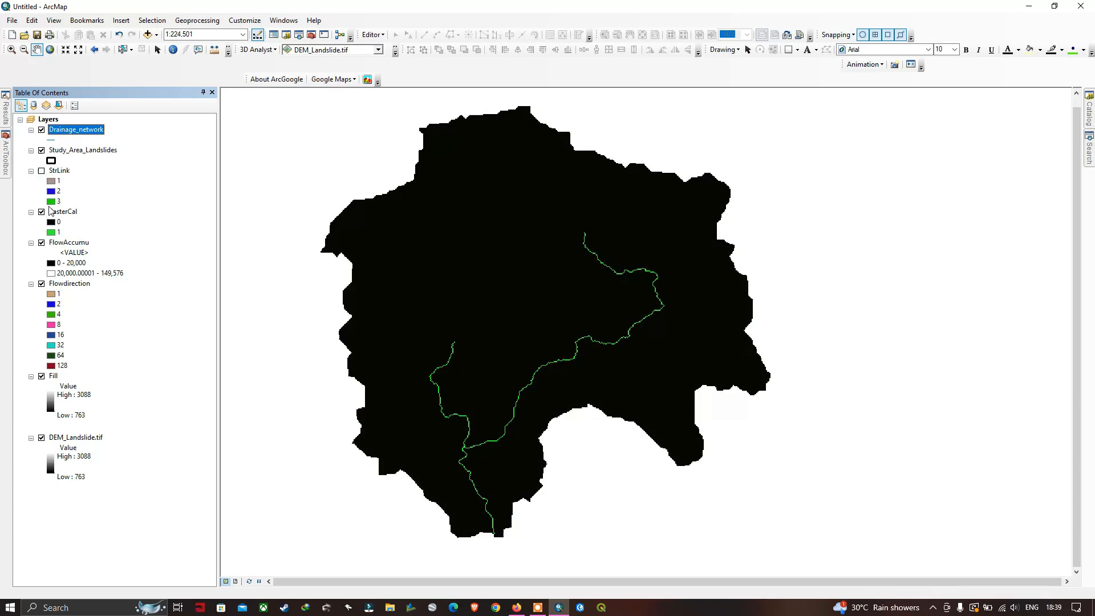
{"action": "left_click", "coordinate": [41, 212]}
{"action": "left_click", "coordinate": [42, 242]}
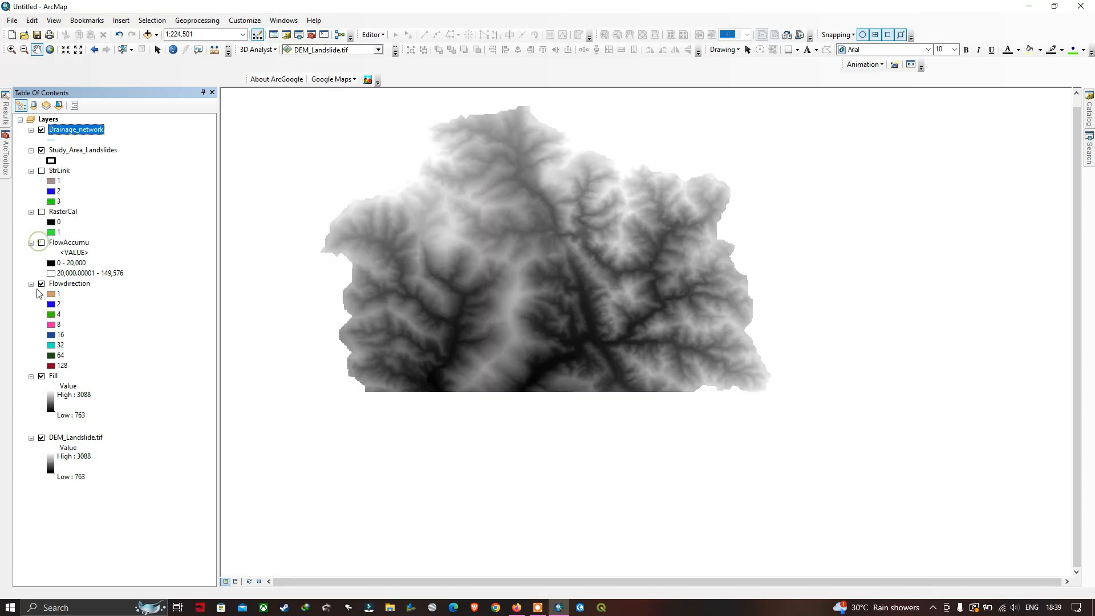
{"action": "left_click", "coordinate": [41, 283]}
{"action": "left_click", "coordinate": [41, 376]}
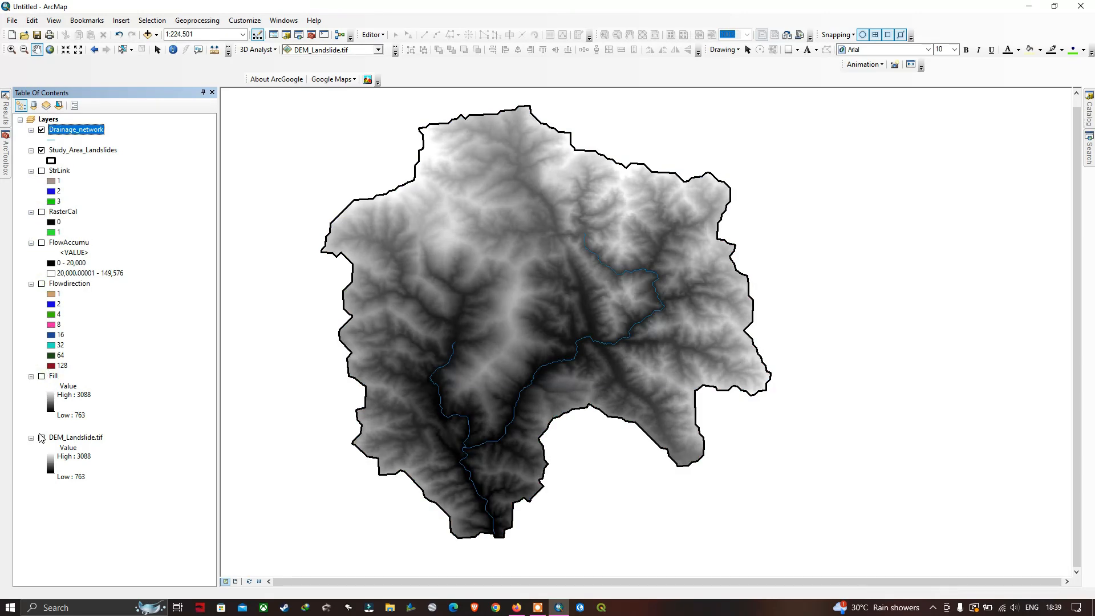
{"action": "left_click", "coordinate": [42, 437]}
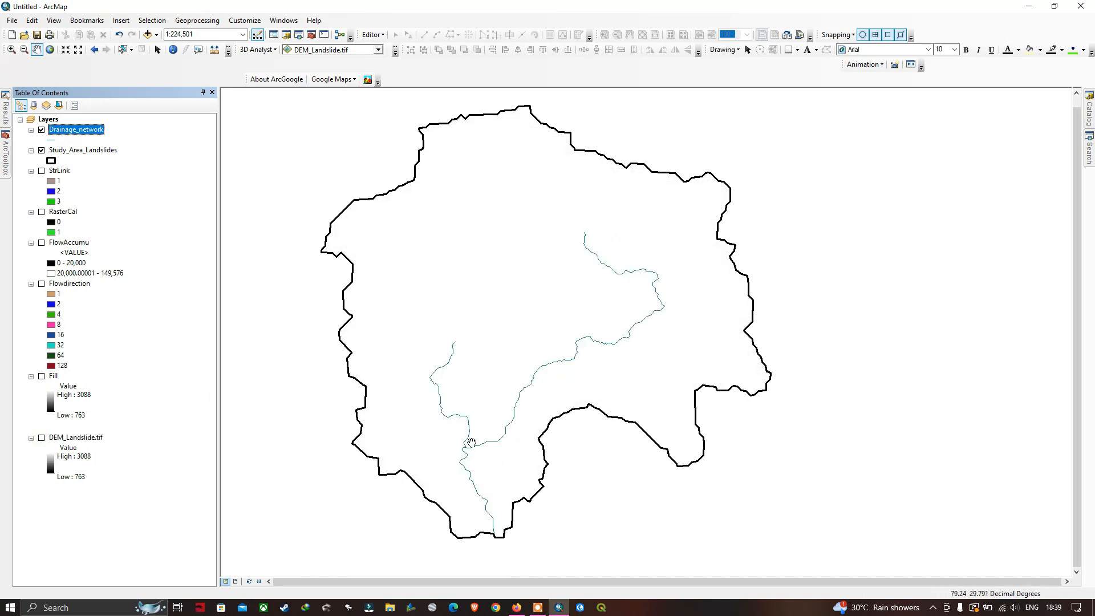
{"action": "left_click", "coordinate": [707, 389]}
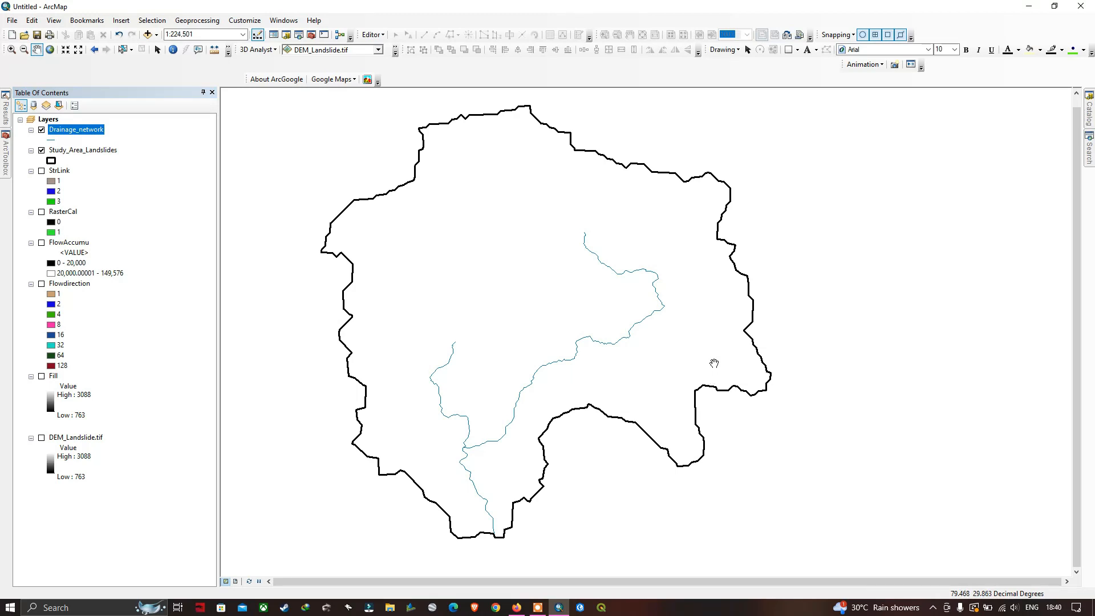
Find the Multiple Ring Buffer tool and set it to buffer Drainage_network, with output Drainage_buffer in E:\Terra_spatial\scrap
{"action": "left_click", "coordinate": [1089, 150]}
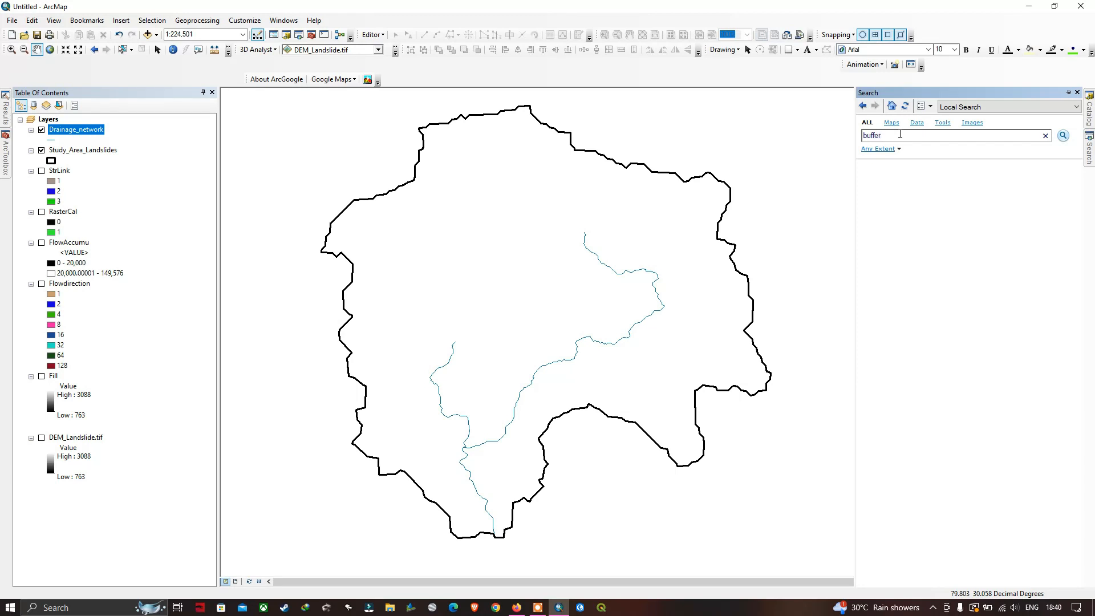
{"action": "key", "text": "Return"}
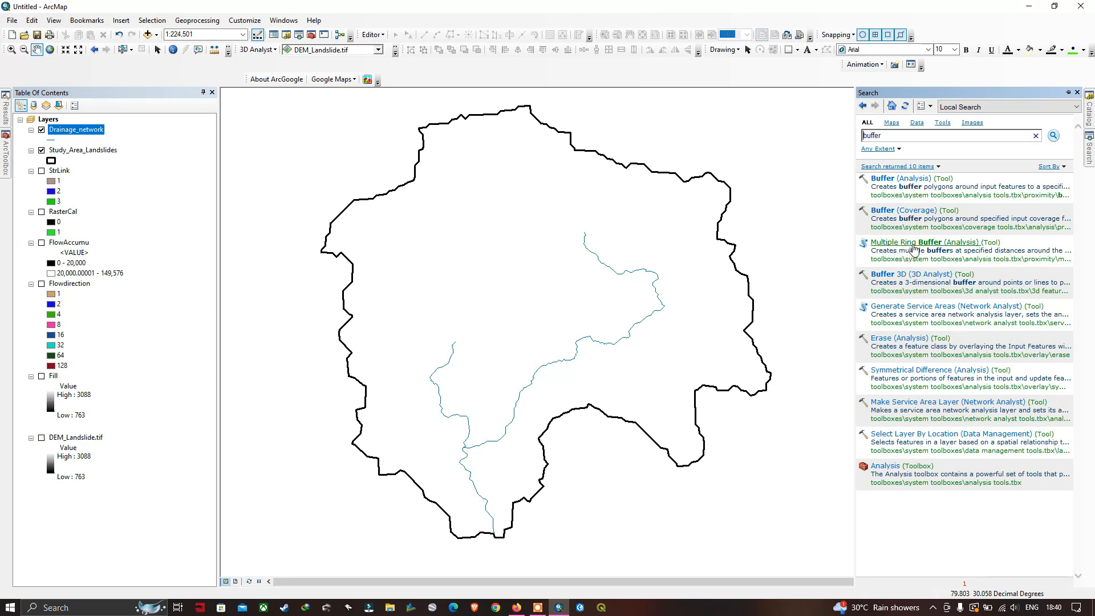
{"action": "left_click", "coordinate": [946, 243]}
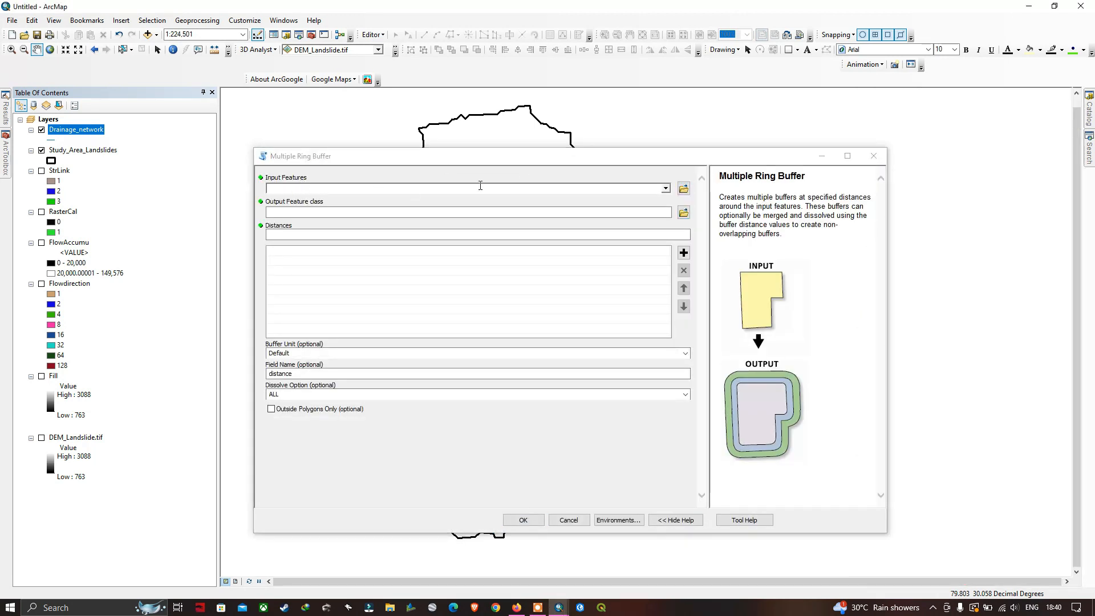
{"action": "left_click", "coordinate": [666, 190]}
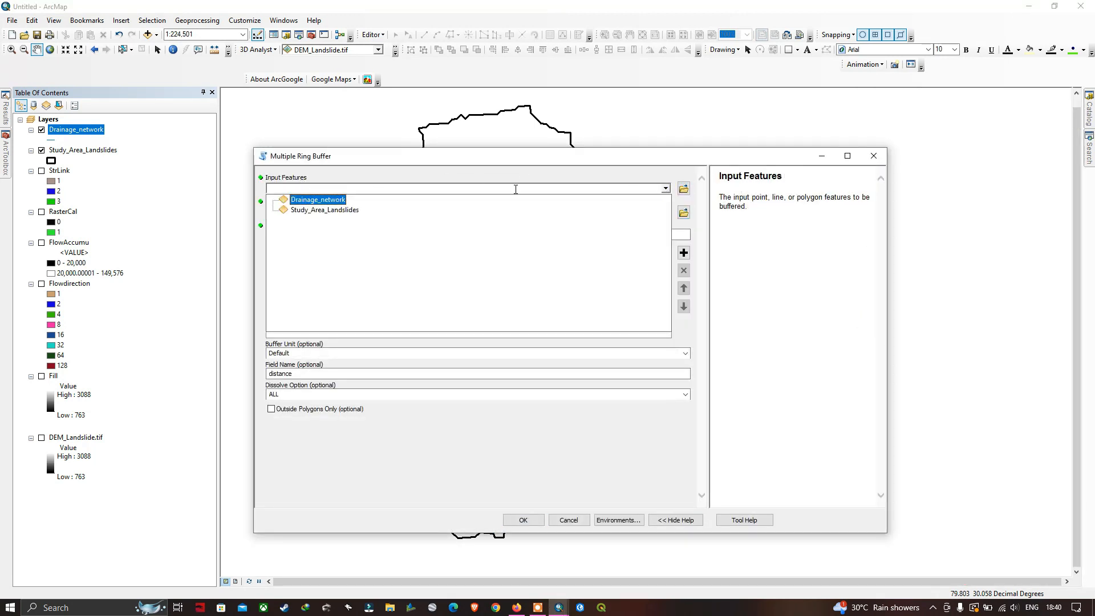
{"action": "left_click", "coordinate": [331, 199]}
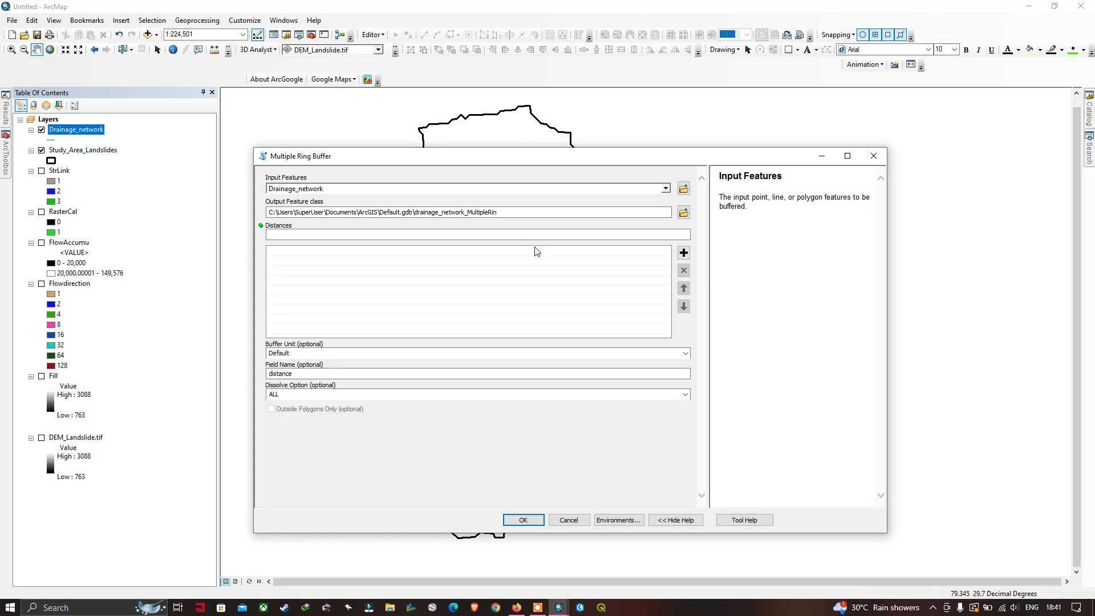
{"action": "left_click", "coordinate": [683, 212]}
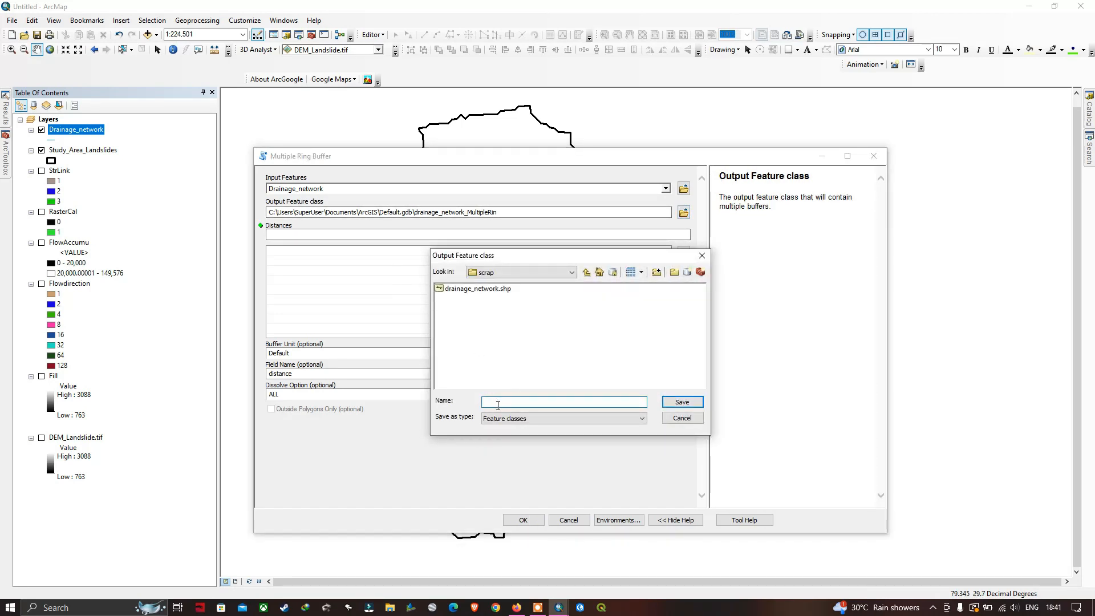
{"action": "type", "text": "Drainage_buffer"}
{"action": "left_click", "coordinate": [675, 404]}
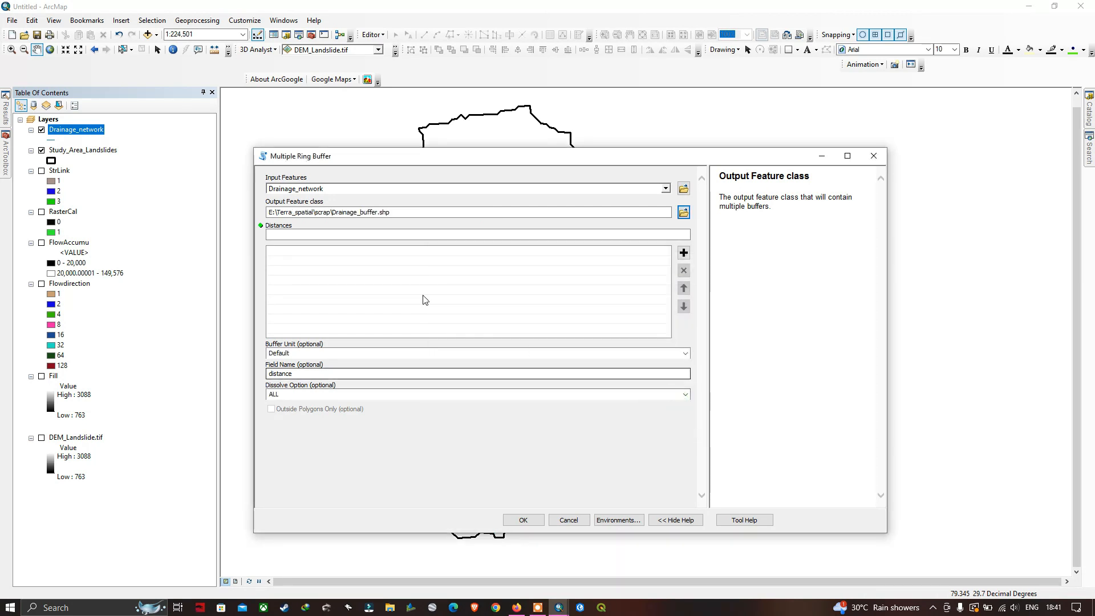
Add the buffer distances 250, 500, 750 and 1000 to the Multiple Ring Buffer distance list
{"action": "left_click", "coordinate": [678, 234]}
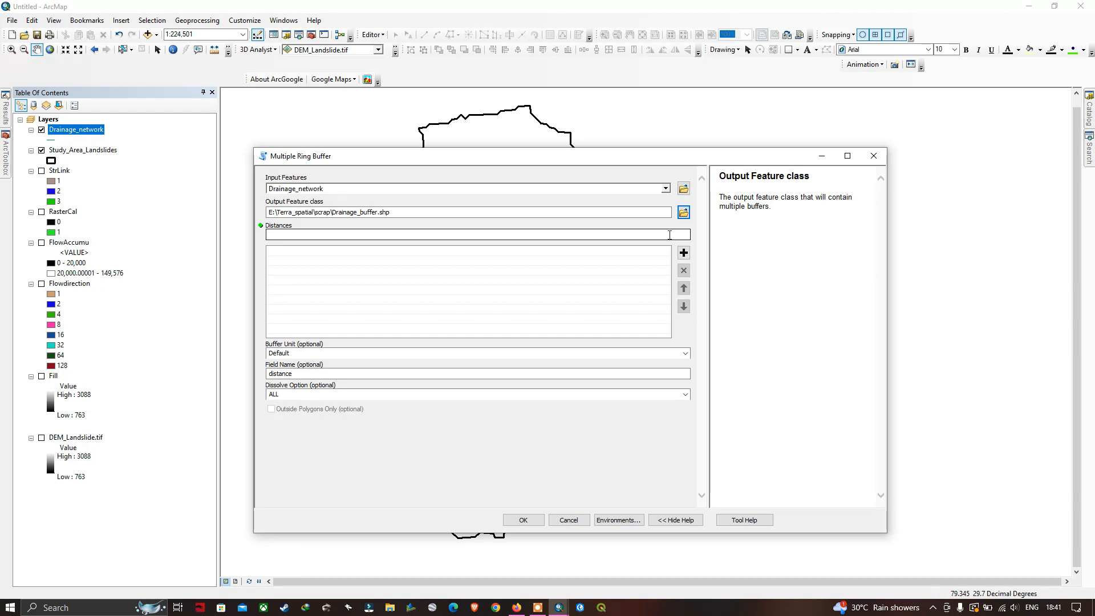
{"action": "left_click", "coordinate": [669, 234]}
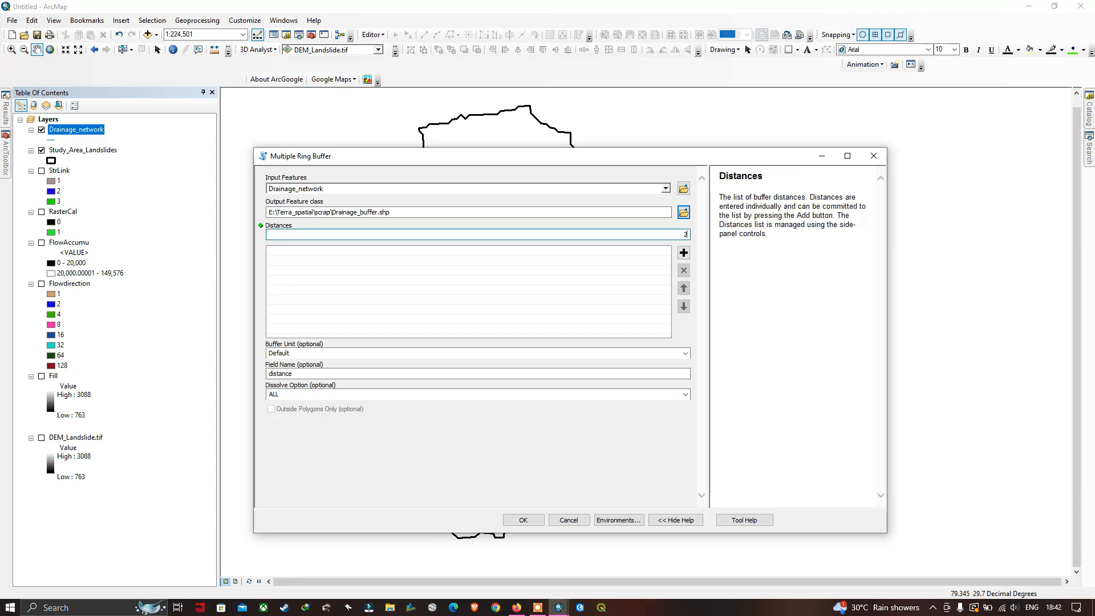
{"action": "left_click", "coordinate": [683, 253]}
{"action": "left_click", "coordinate": [671, 234]}
{"action": "type", "text": "500"}
{"action": "left_click", "coordinate": [683, 253]}
{"action": "left_click", "coordinate": [675, 234]}
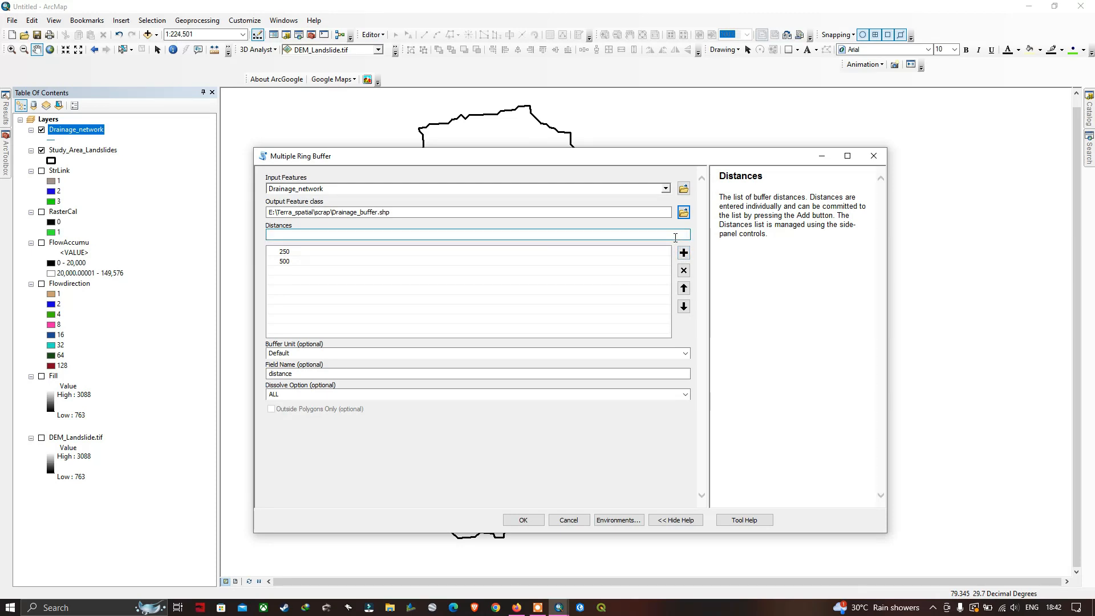
{"action": "type", "text": "750"}
{"action": "left_click", "coordinate": [684, 253]}
{"action": "left_click", "coordinate": [678, 235]}
{"action": "left_click", "coordinate": [684, 252]}
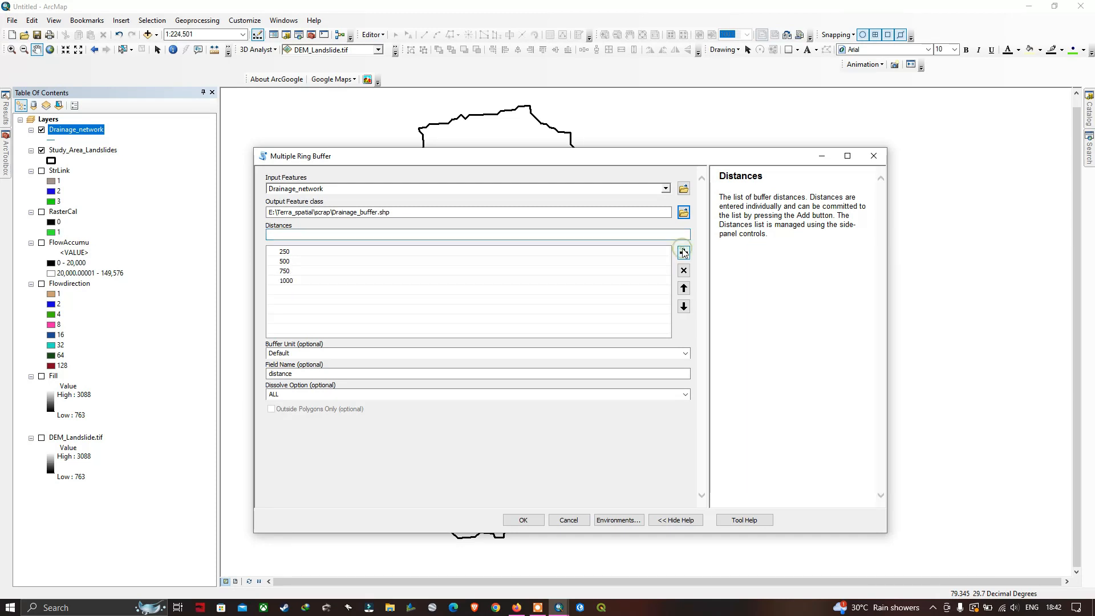
Add an outermost buffer distance of 20000 to the distance list
{"action": "left_click", "coordinate": [678, 235]}
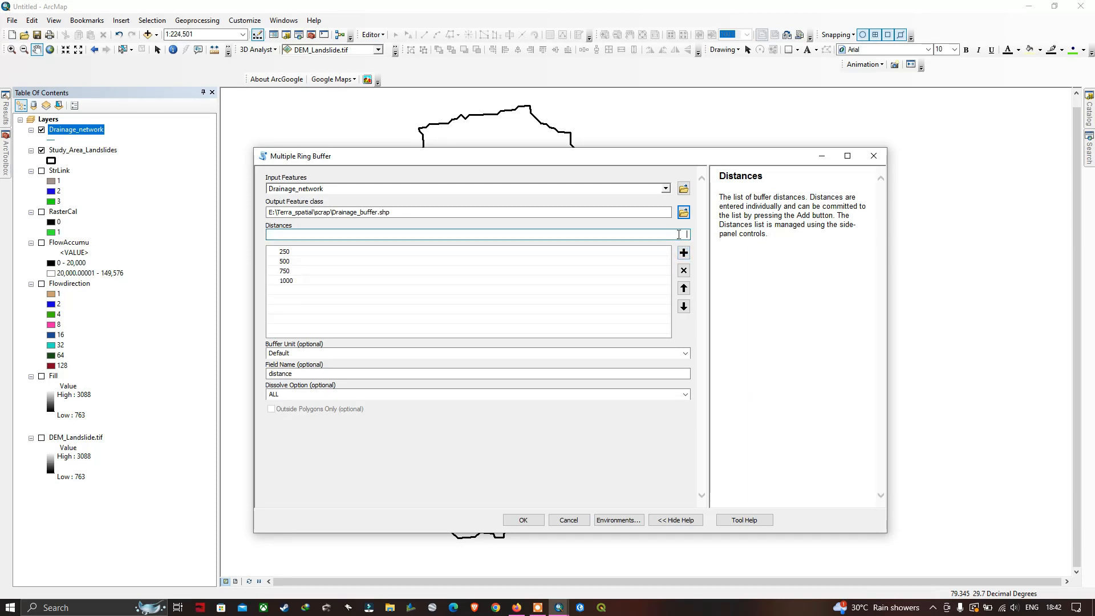
{"action": "left_click", "coordinate": [692, 332]}
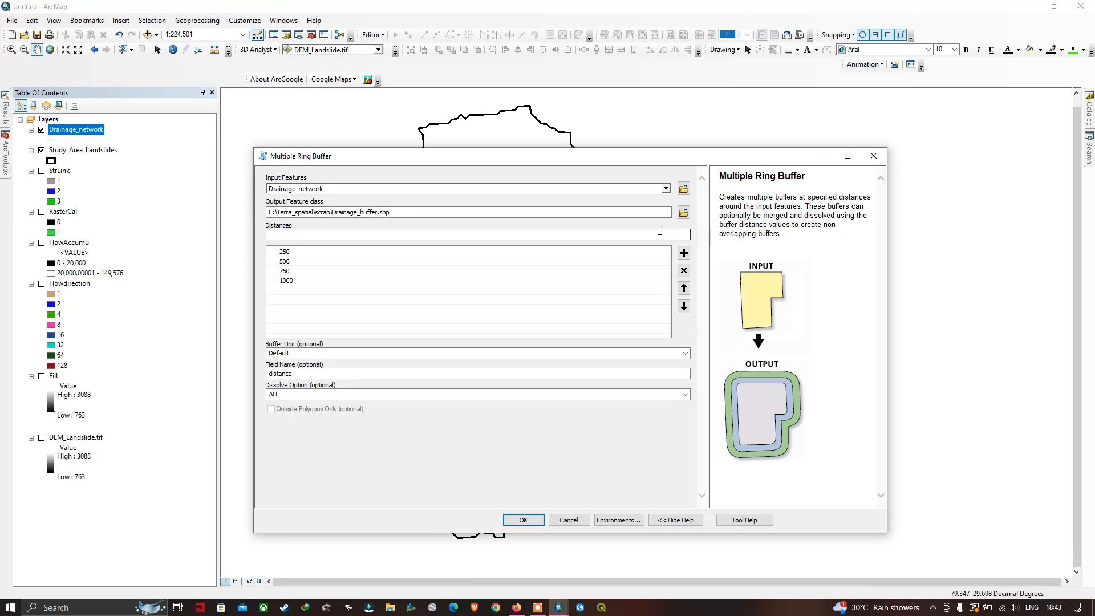
{"action": "left_click", "coordinate": [661, 235]}
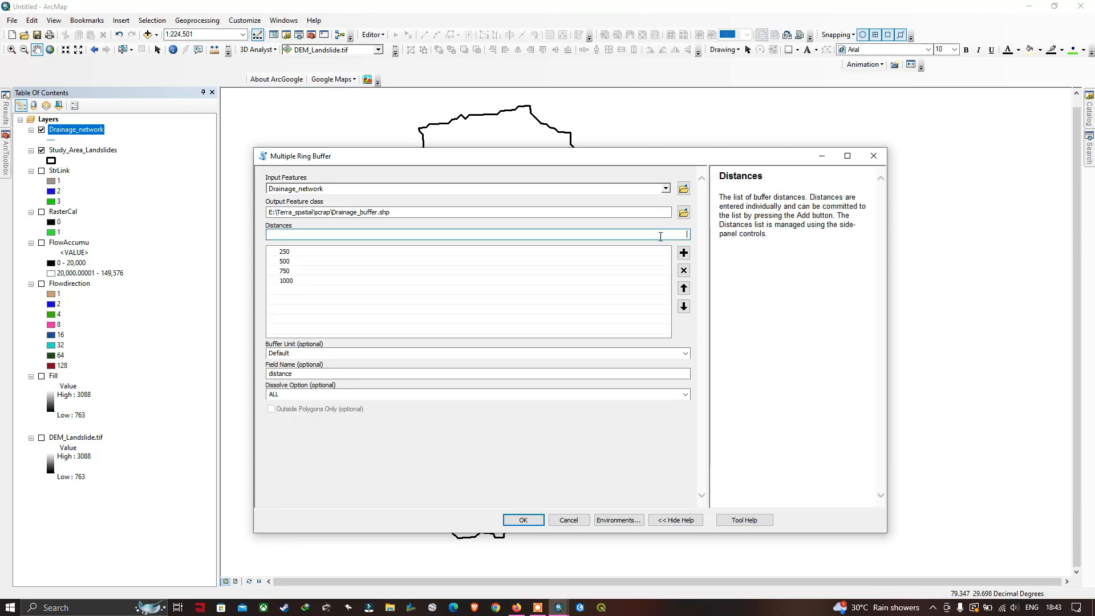
{"action": "type", "text": "20000"}
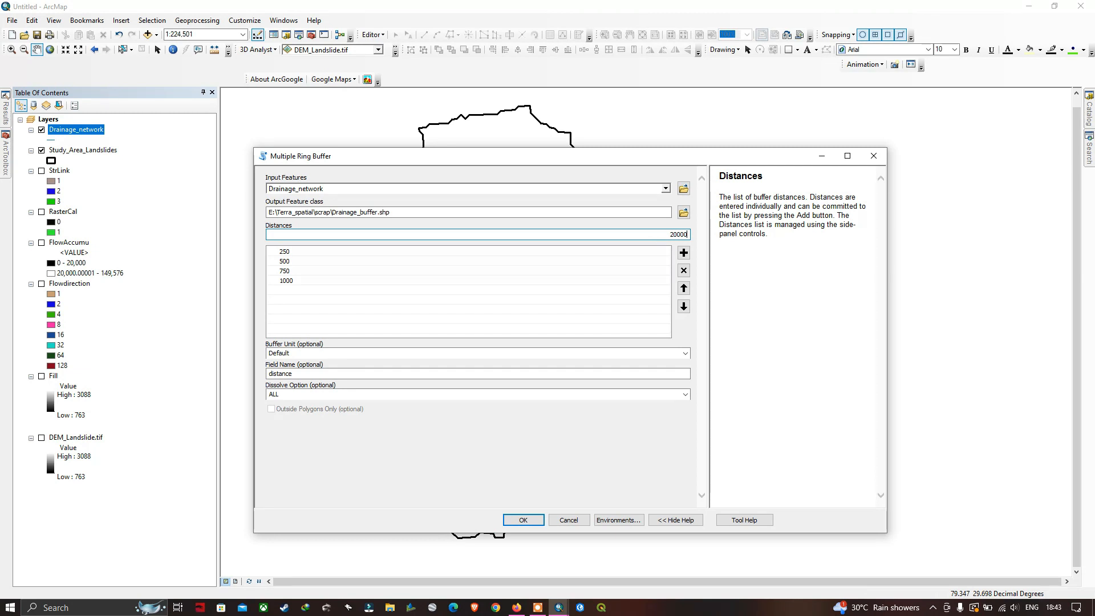
Set the buffer unit to Meters and run Multiple Ring Buffer on the drainage network
{"action": "left_click", "coordinate": [687, 353]}
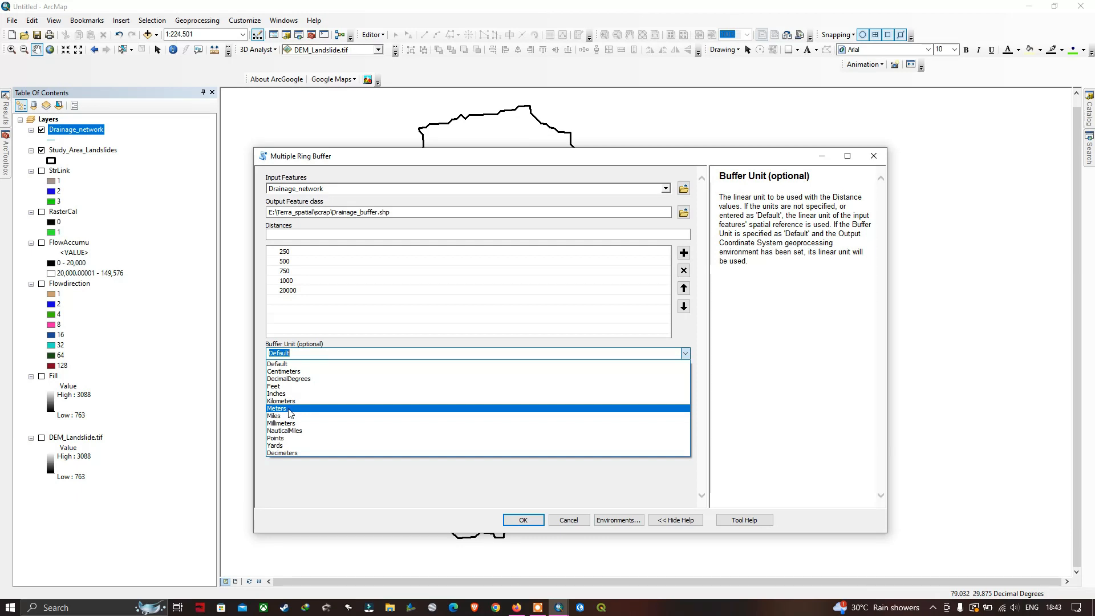
{"action": "left_click", "coordinate": [288, 409]}
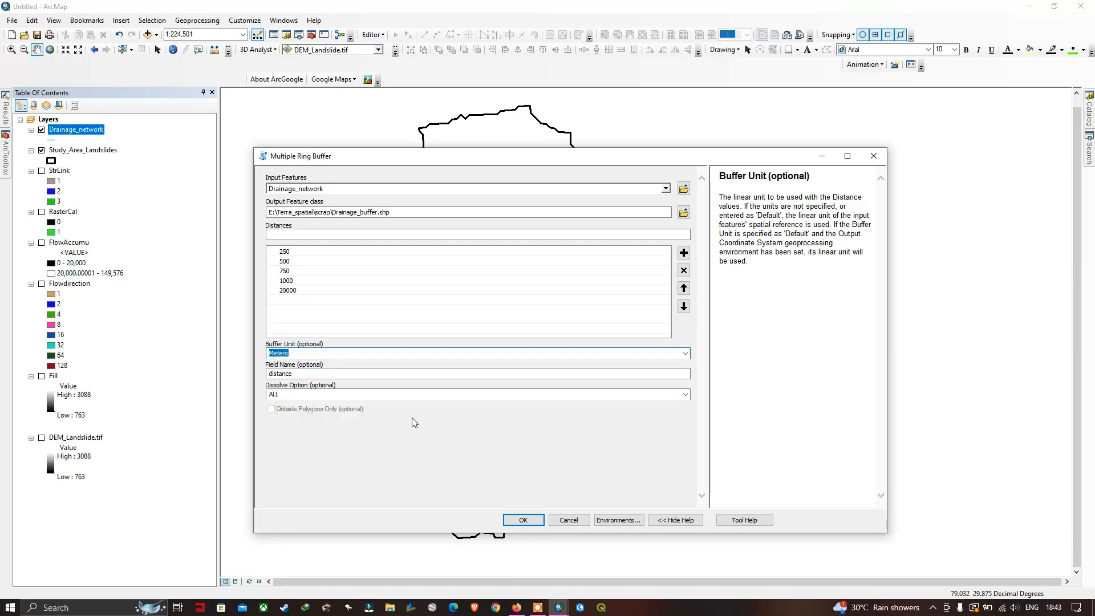
{"action": "left_click", "coordinate": [524, 521]}
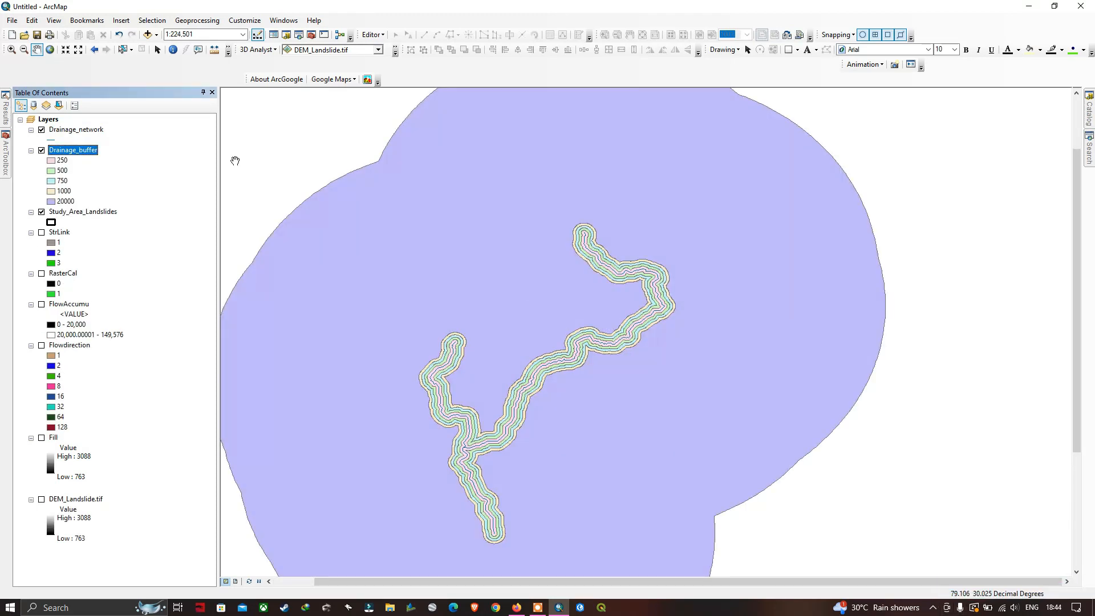
Place the Study_Area_Landslides layer above Drainage_buffer in the layer order and save the buffer table edits
{"action": "left_click_drag", "start_coordinate": [74, 215], "coordinate": [73, 143]}
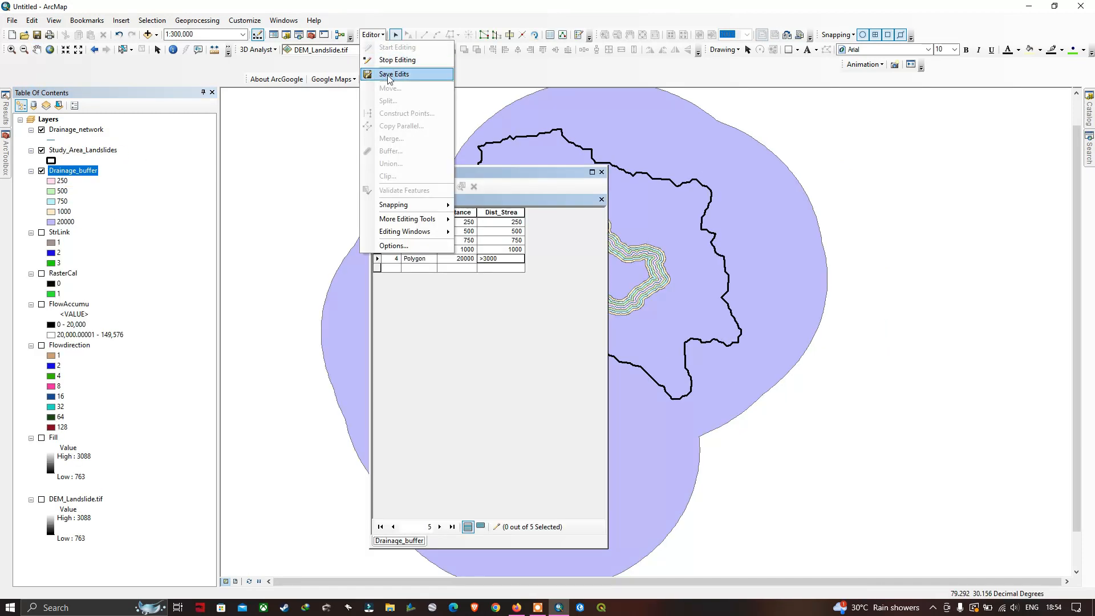
{"action": "left_click", "coordinate": [389, 74]}
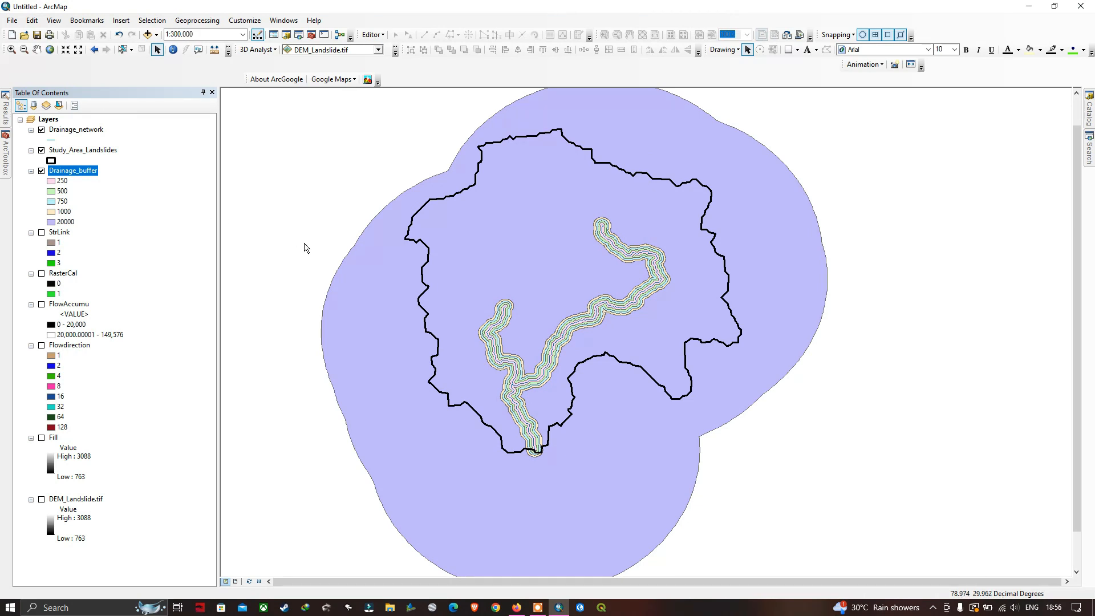
Add a Text field named Dist_Stream to the Drainage_buffer attribute table, accepting the shortened name Dist_Strea
{"action": "right_click", "coordinate": [80, 172]}
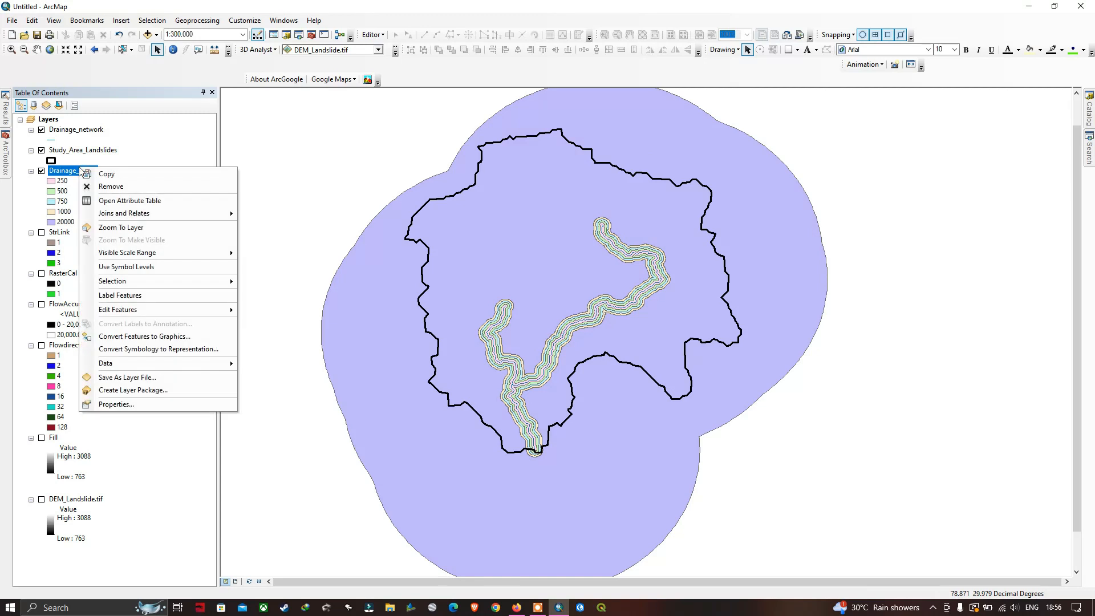
{"action": "left_click", "coordinate": [122, 202]}
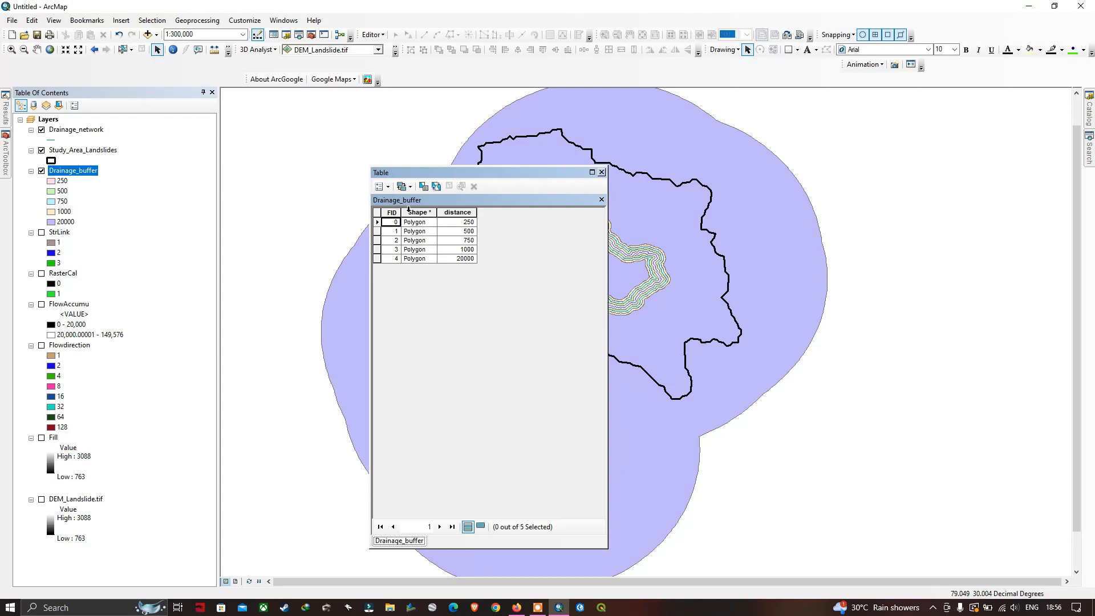
{"action": "left_click", "coordinate": [389, 188]}
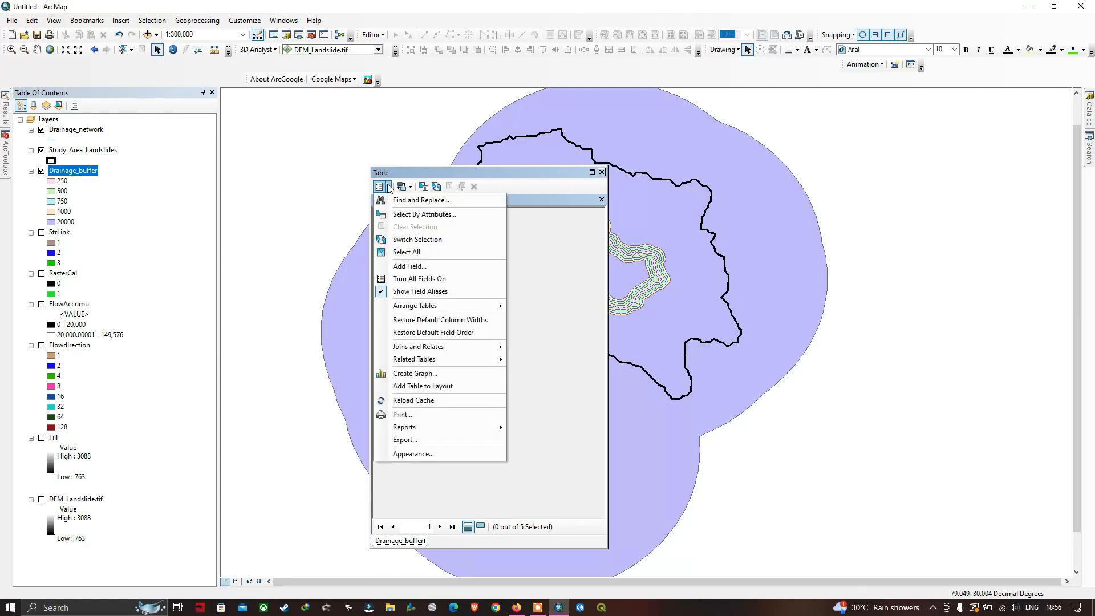
{"action": "left_click", "coordinate": [409, 267]}
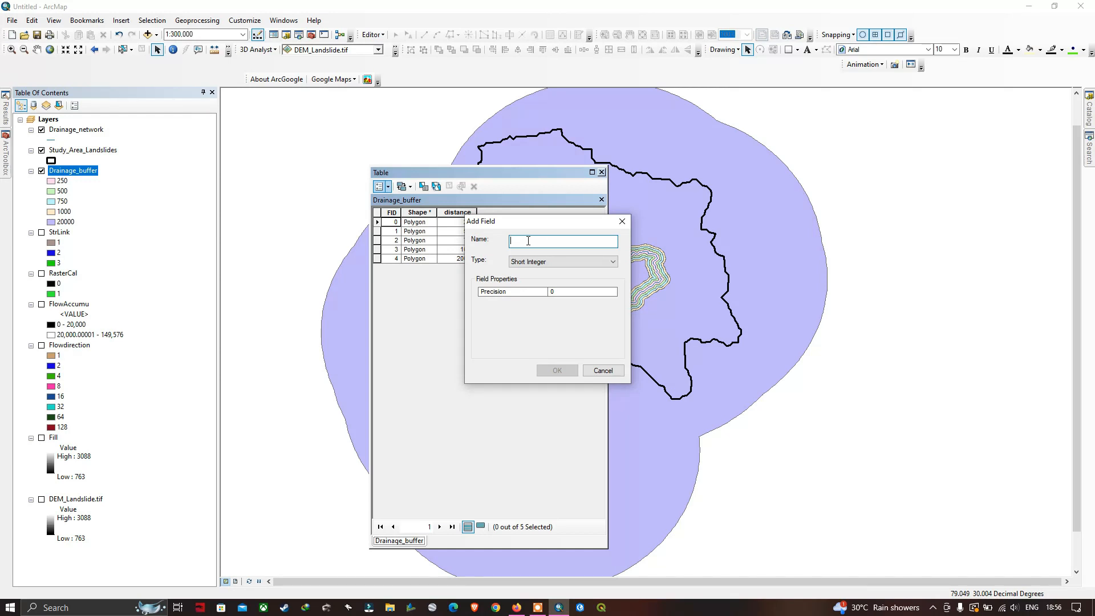
{"action": "type", "text": "Dist_Stream"}
{"action": "left_click", "coordinate": [530, 261]}
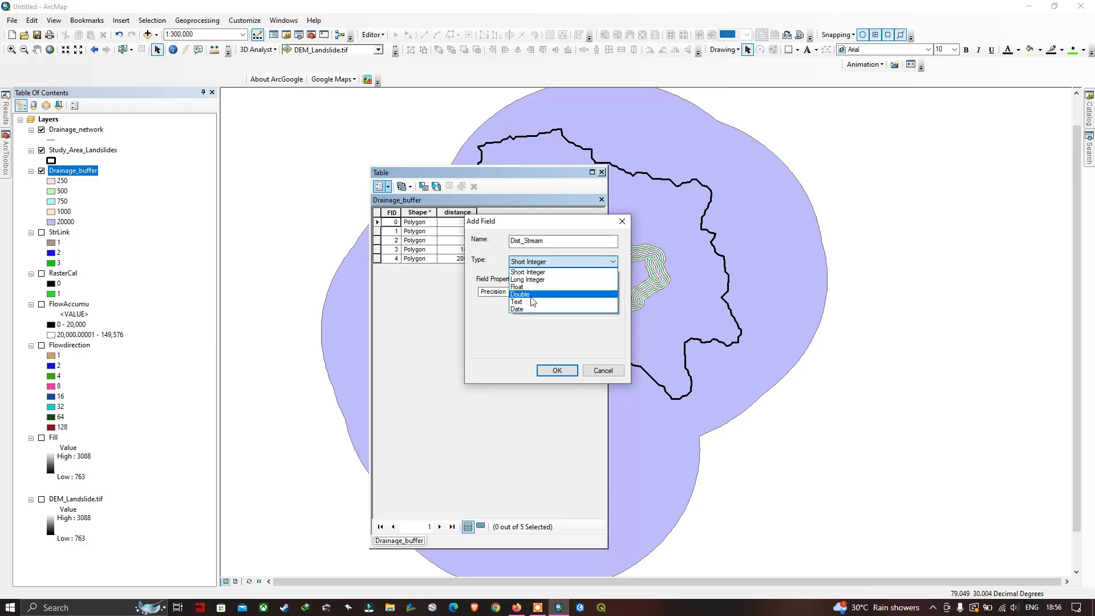
{"action": "left_click", "coordinate": [525, 301]}
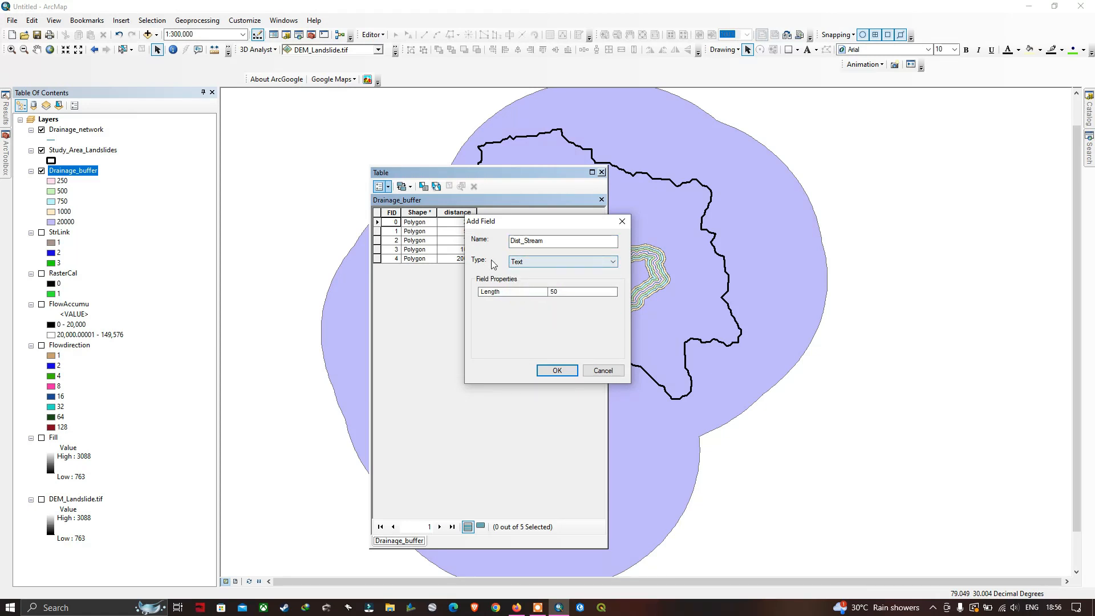
{"action": "left_click", "coordinate": [561, 372]}
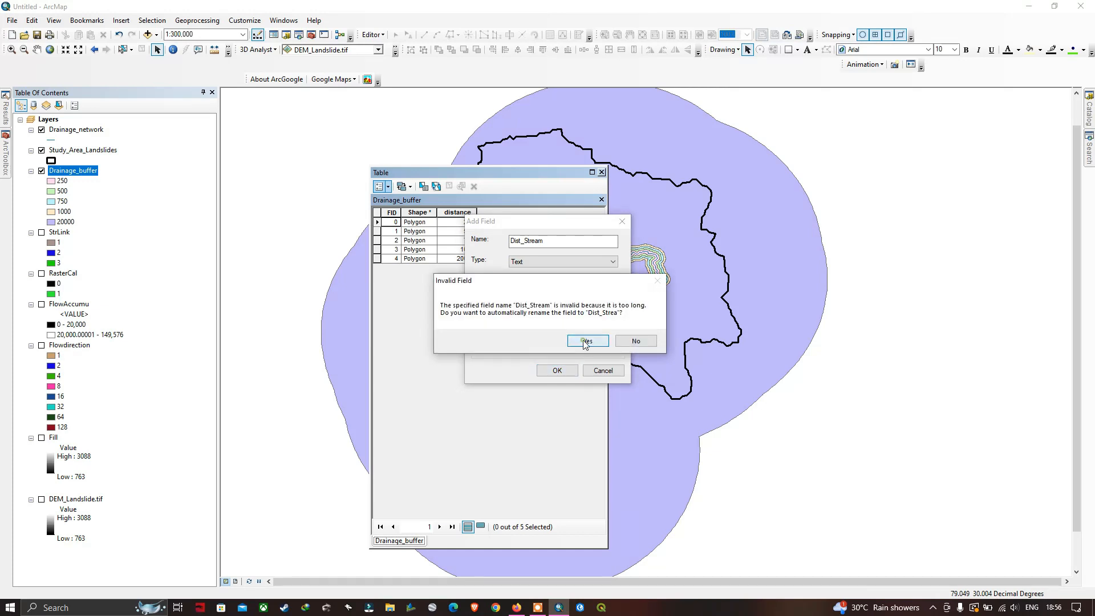
{"action": "left_click", "coordinate": [585, 343]}
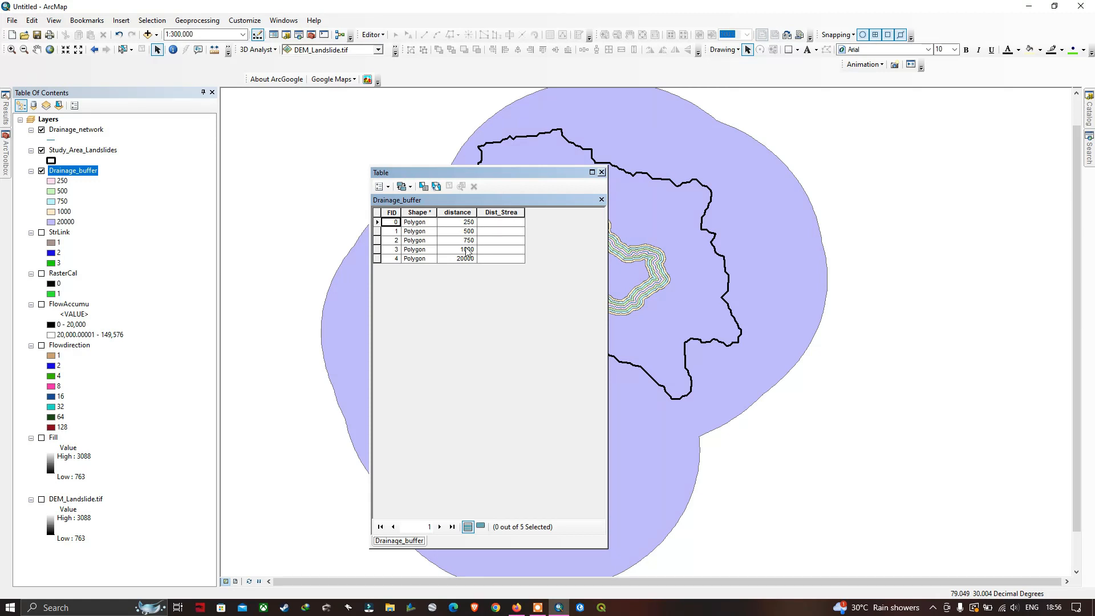
Start editing Drainage_buffer and fill the Dist_Strea field with 250, 500, 750, 1000 and >3000 for the five rings in order
{"action": "left_click", "coordinate": [497, 223]}
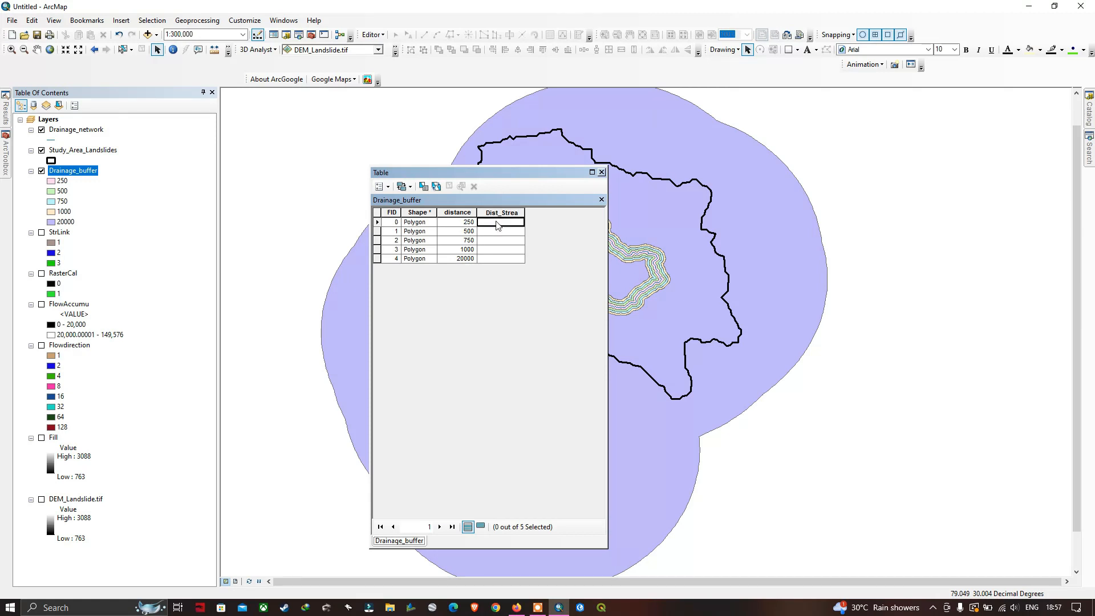
{"action": "left_click", "coordinate": [372, 34]}
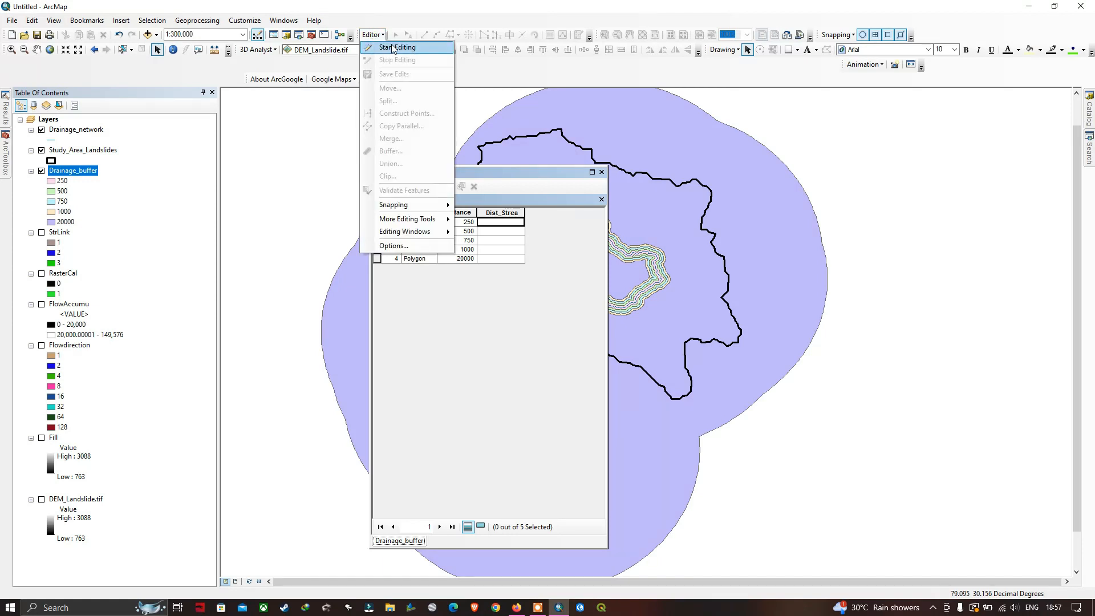
{"action": "left_click", "coordinate": [396, 48]}
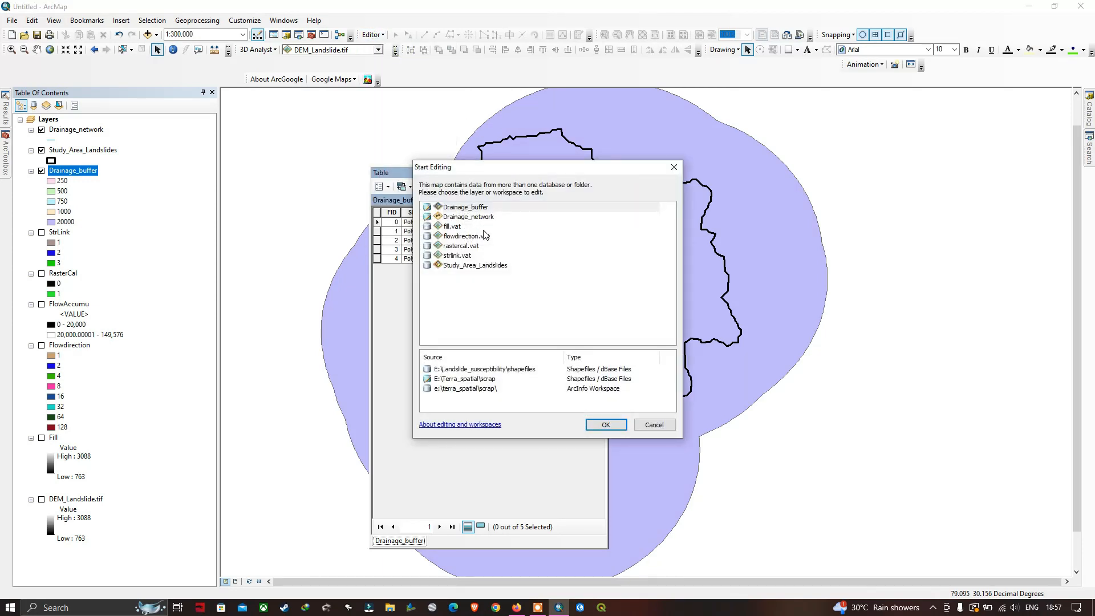
{"action": "left_click", "coordinate": [473, 207]}
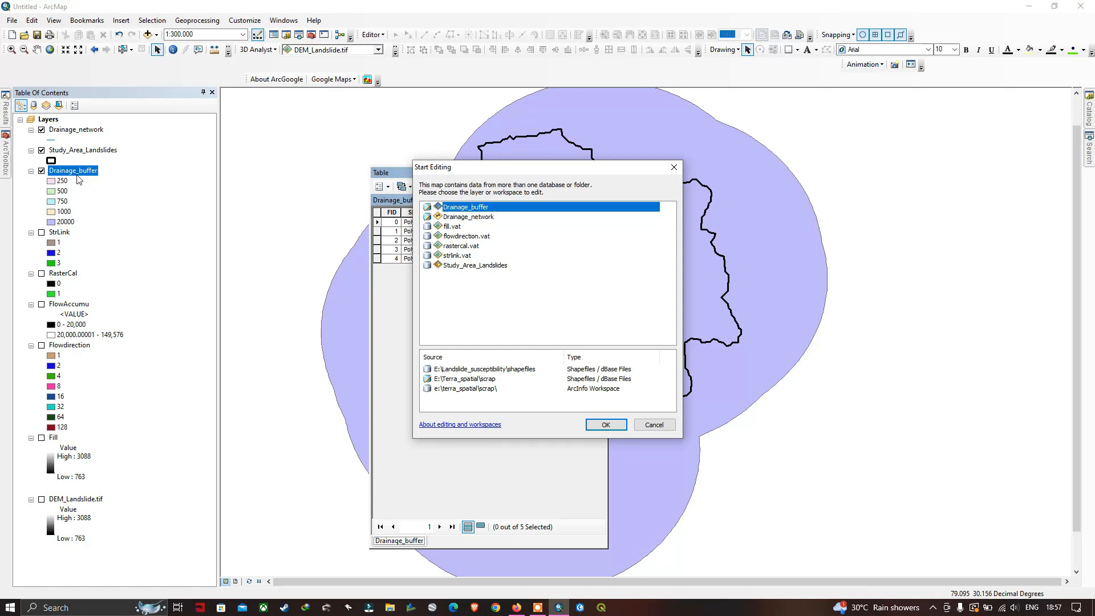
{"action": "left_click", "coordinate": [609, 426]}
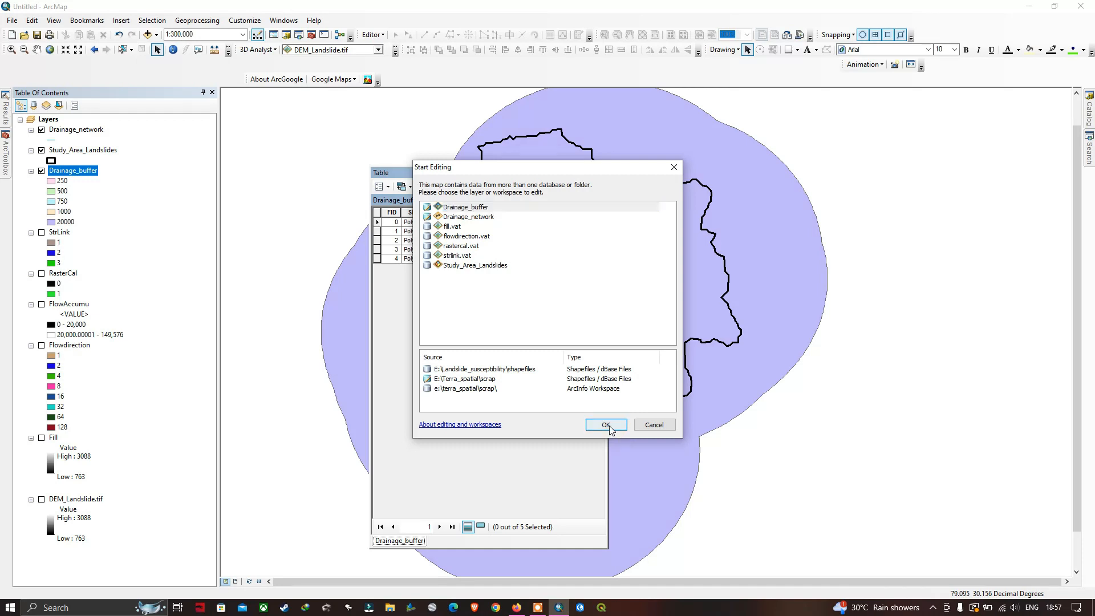
{"action": "left_click", "coordinate": [504, 223]}
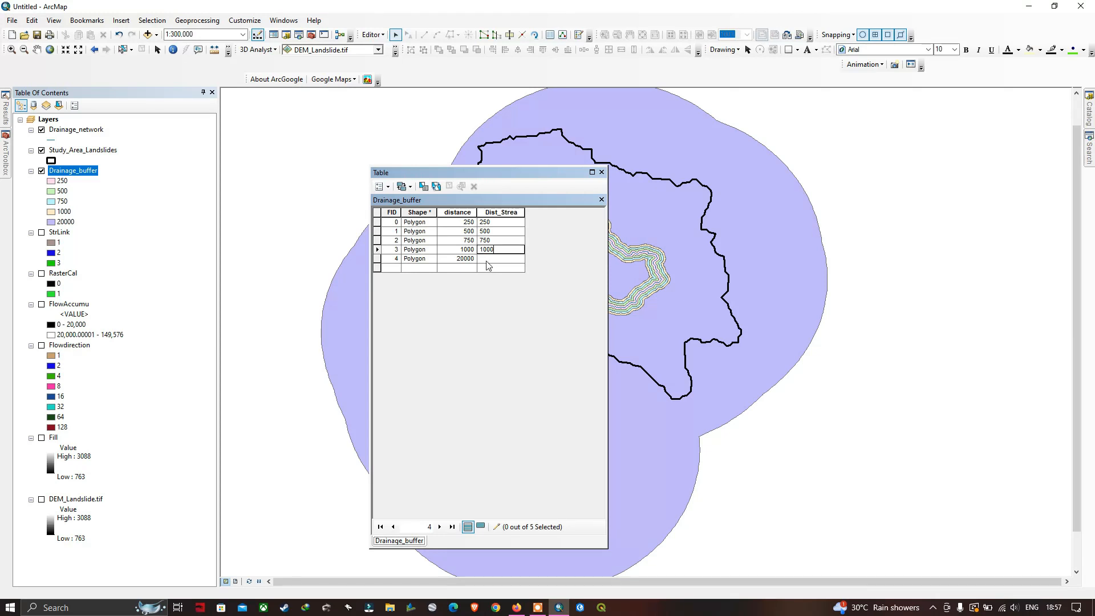
{"action": "left_click", "coordinate": [486, 260]}
{"action": "type", "text": ">3000"}
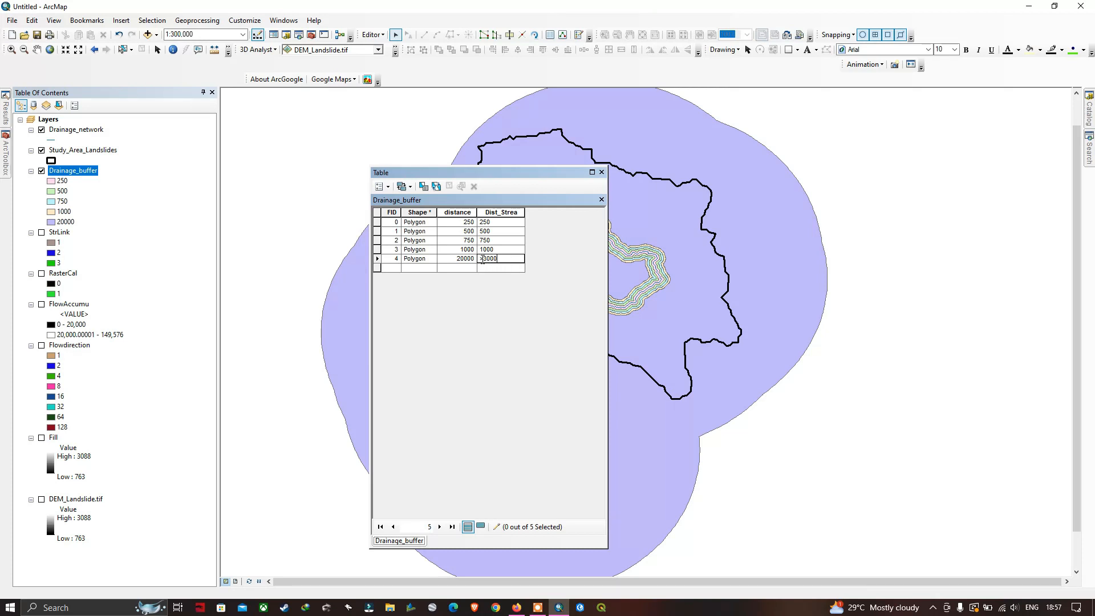
Save the Drainage_buffer edits, end the editing session and close the attribute table
{"action": "left_click", "coordinate": [373, 35]}
{"action": "left_click", "coordinate": [406, 74]}
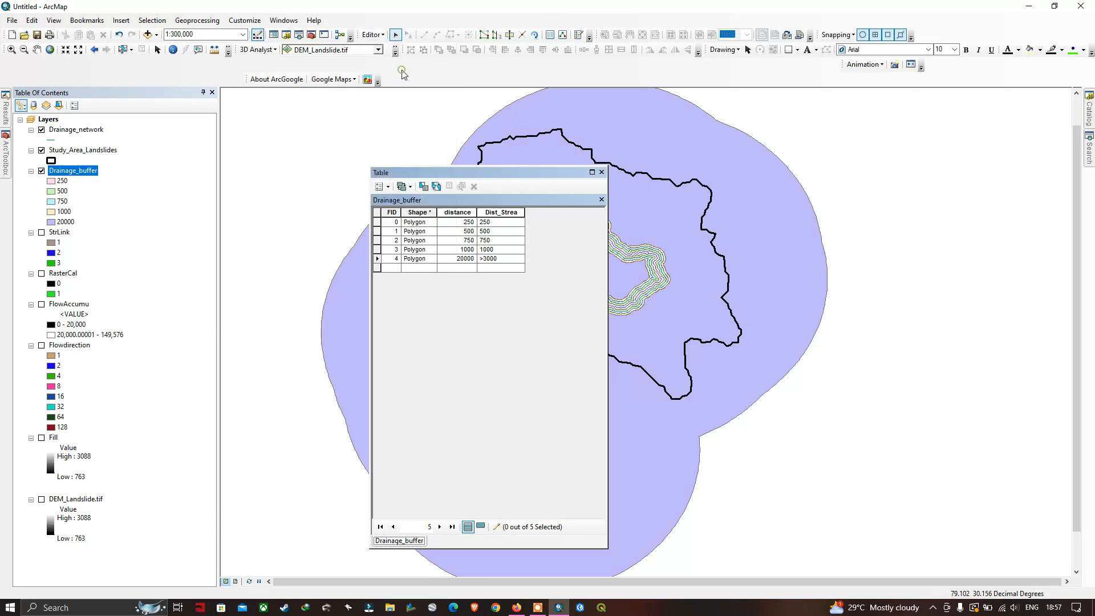
{"action": "left_click", "coordinate": [373, 34]}
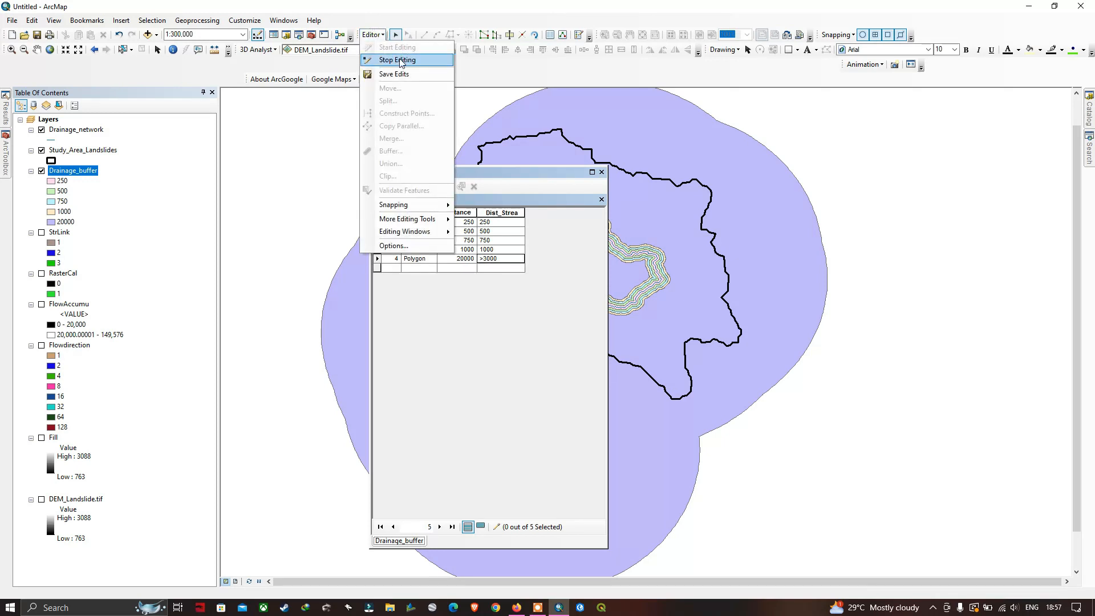
{"action": "left_click", "coordinate": [400, 60]}
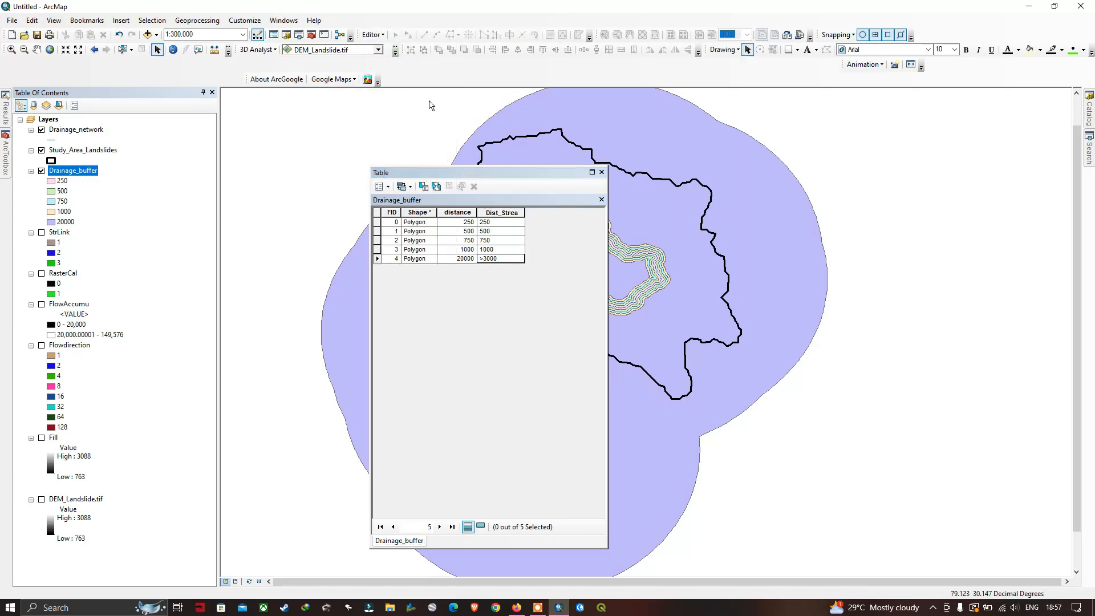
{"action": "left_click", "coordinate": [602, 173]}
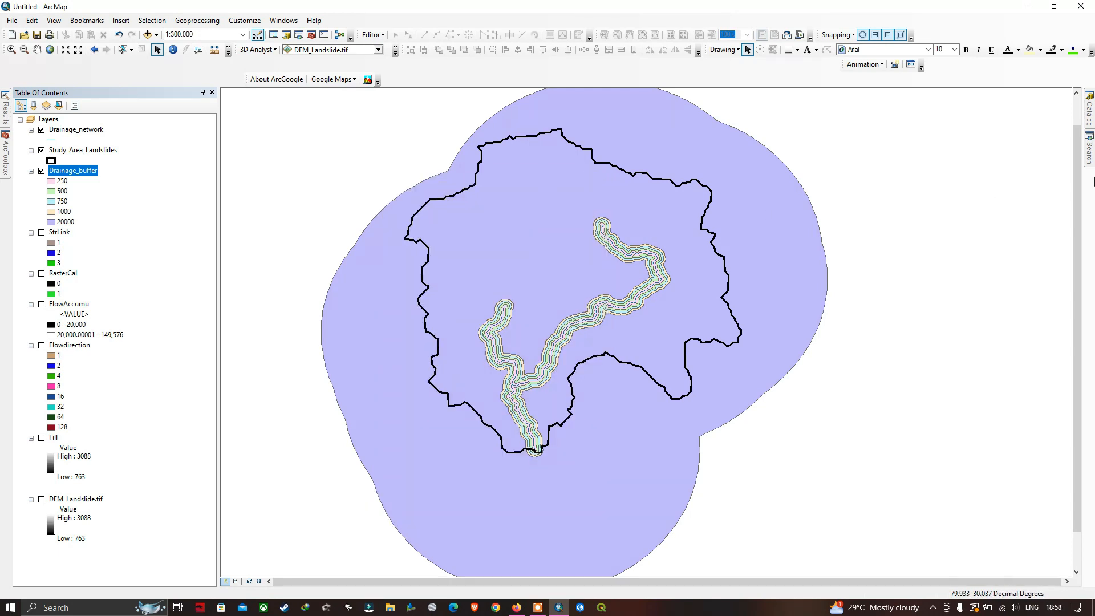
Find the Polygon to Raster tool and set it to convert Drainage_buffer using Dist_Strea as the value field
{"action": "left_click", "coordinate": [1090, 154]}
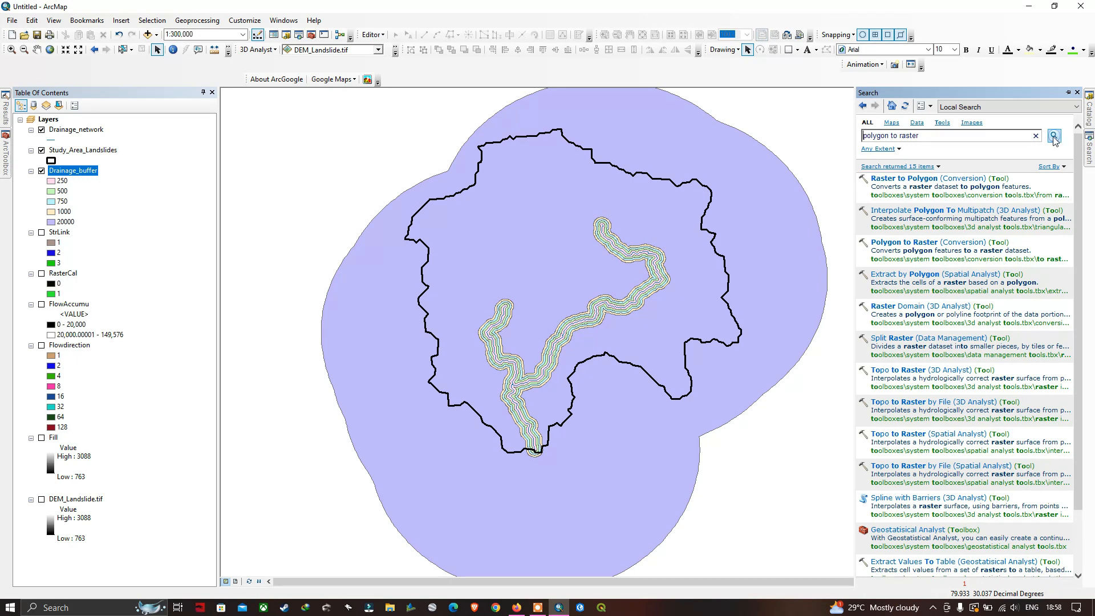
{"action": "left_click", "coordinate": [970, 245]}
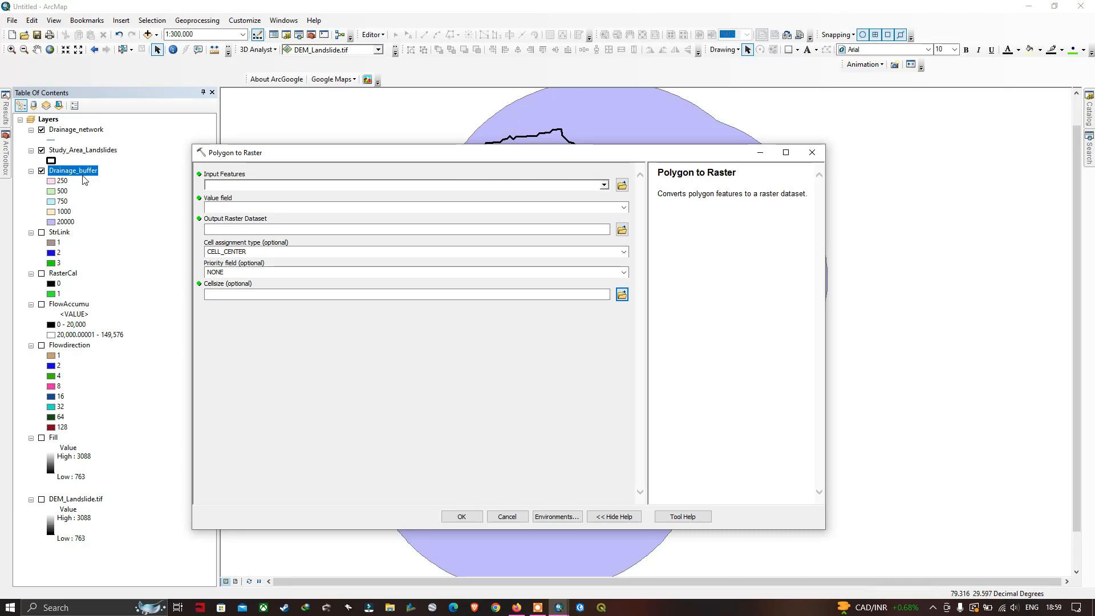
{"action": "left_click", "coordinate": [603, 185]}
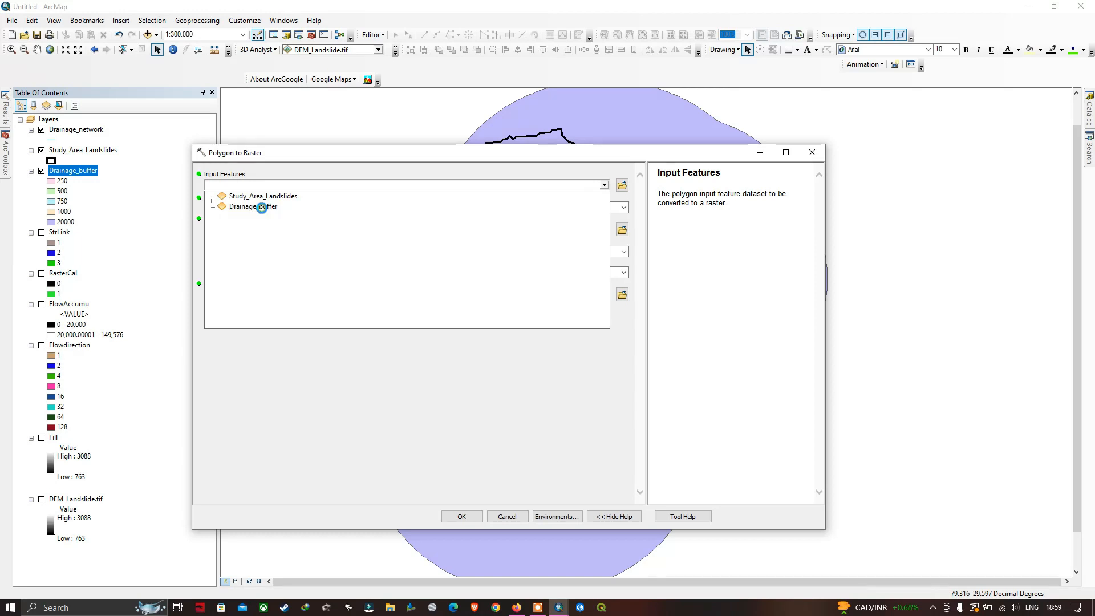
{"action": "left_click", "coordinate": [263, 208]}
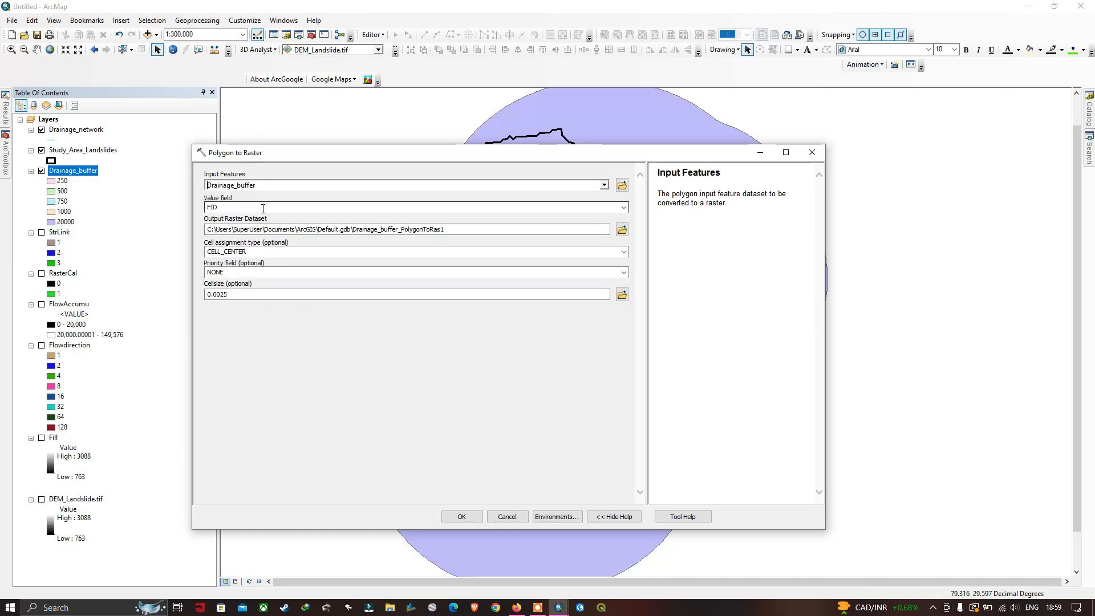
{"action": "left_click", "coordinate": [624, 207]}
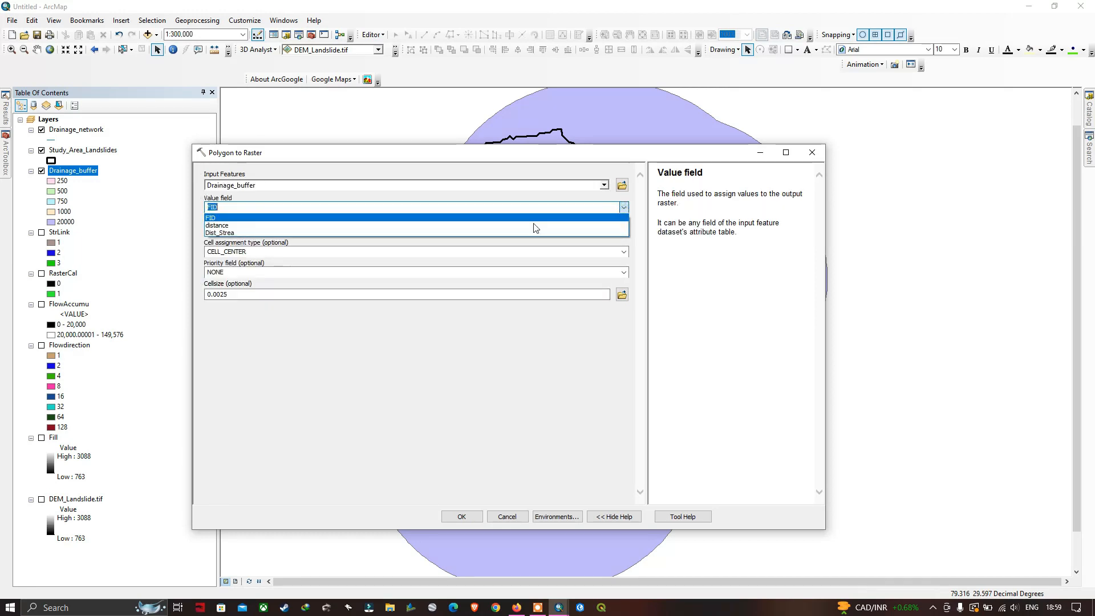
{"action": "left_click", "coordinate": [224, 233]}
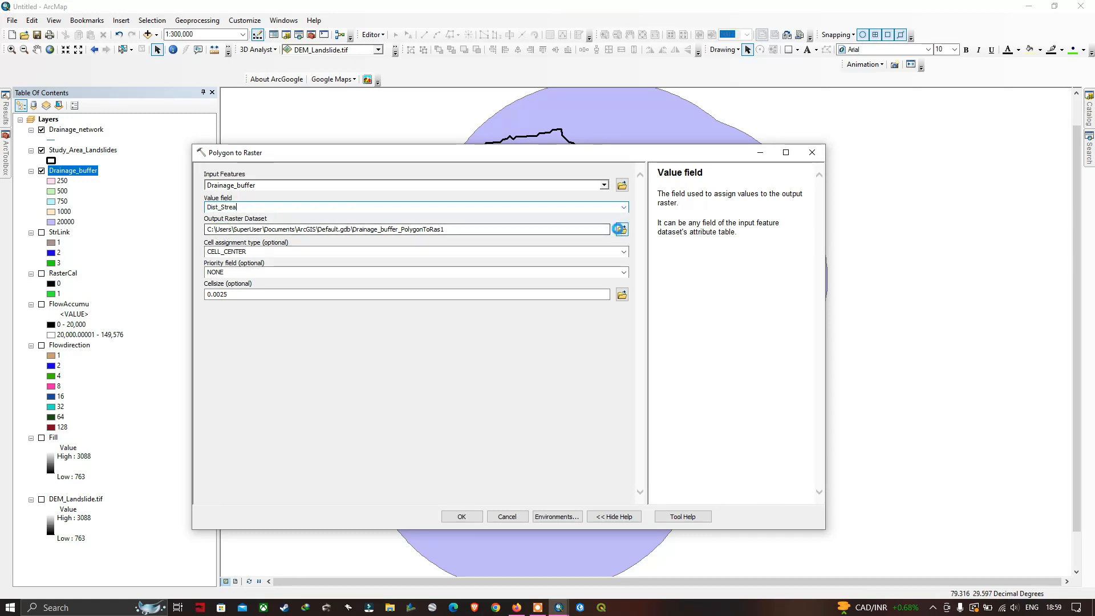
Set the output raster to Poly_to_Ras in E:\Terra_spatial\scrap and run Polygon to Raster
{"action": "left_click", "coordinate": [620, 229]}
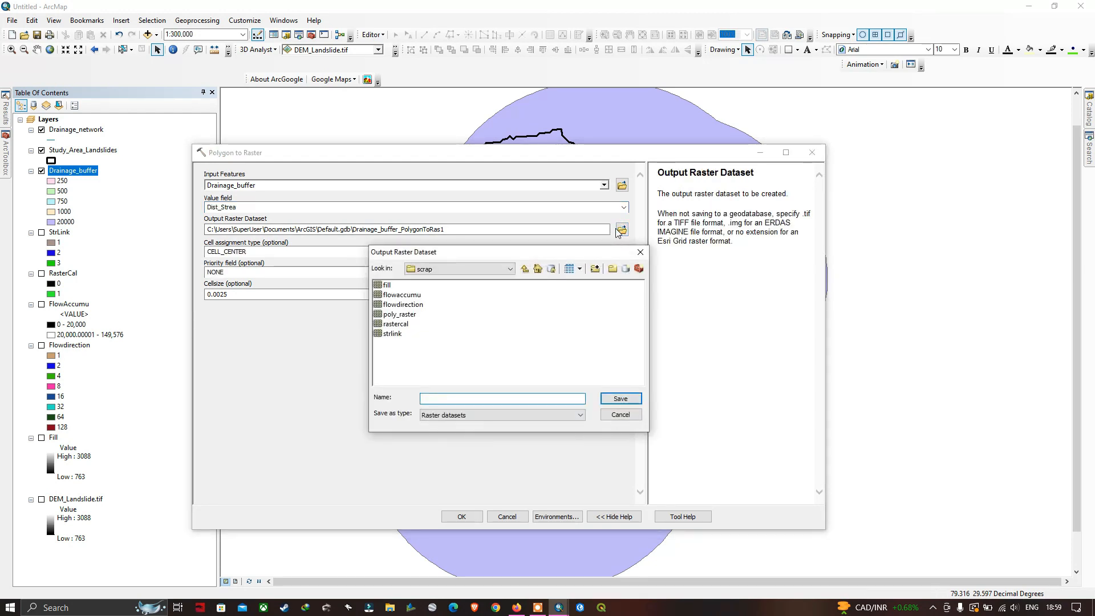
{"action": "type", "text": "Dist_to_Ras"}
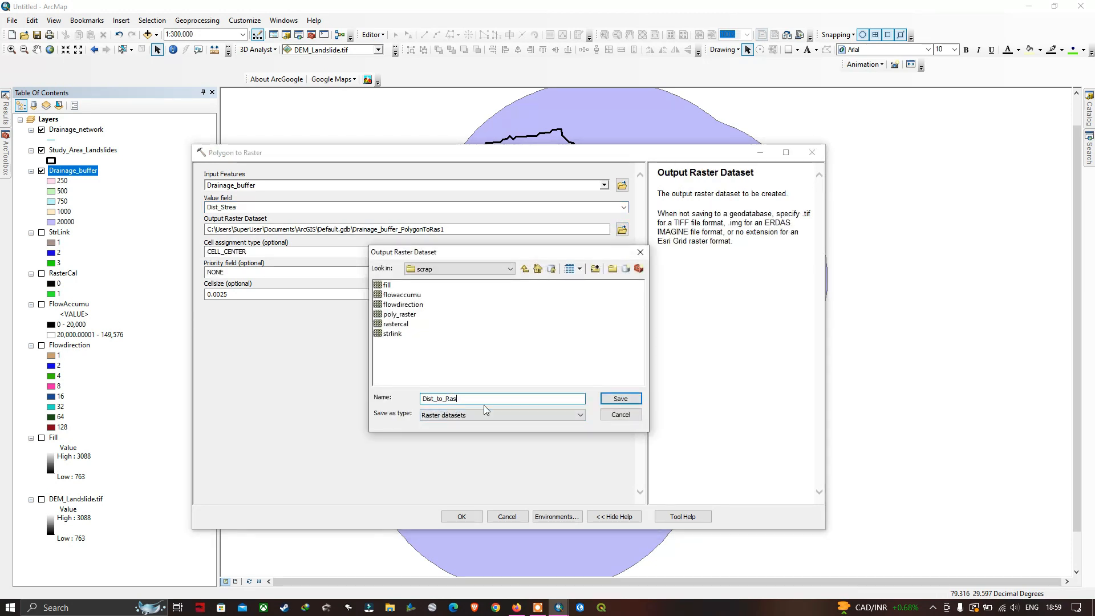
{"action": "left_click", "coordinate": [606, 400]}
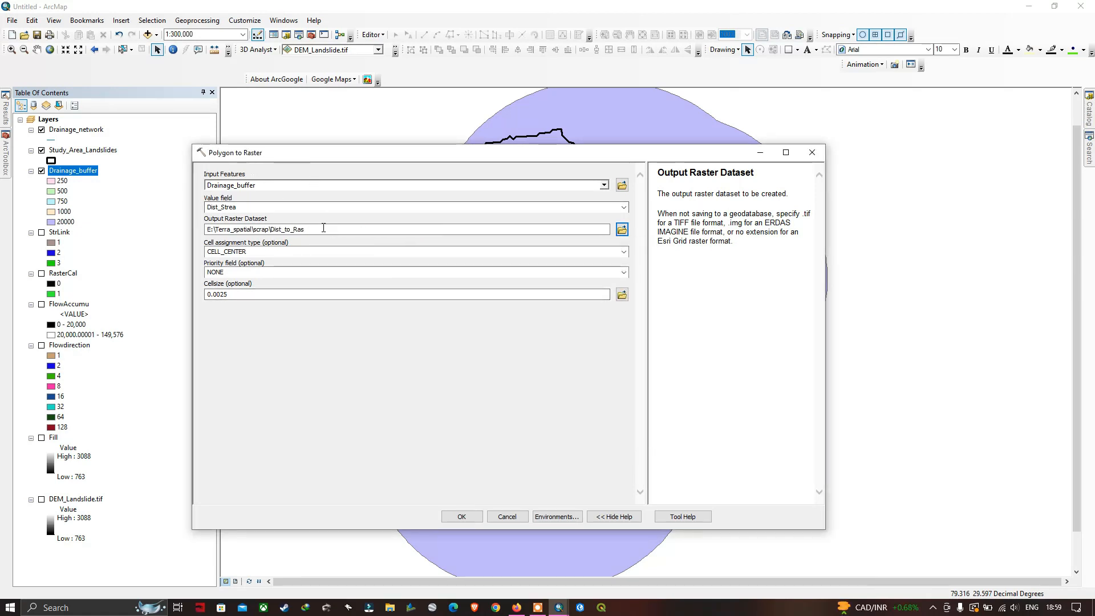
{"action": "left_click", "coordinate": [283, 230]}
{"action": "key", "text": "BackSpace"}
{"action": "key", "text": "BackSpace"}
{"action": "key", "text": "BackSpace"}
{"action": "key", "text": "BackSpace"}
{"action": "type", "text": "Poly"}
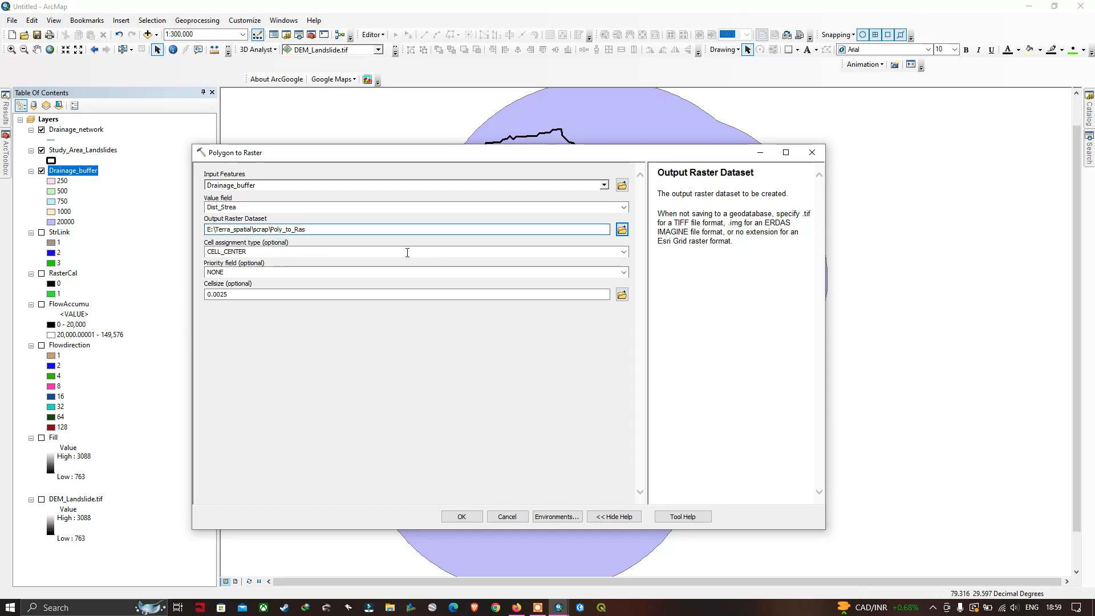
{"action": "left_click", "coordinate": [462, 517]}
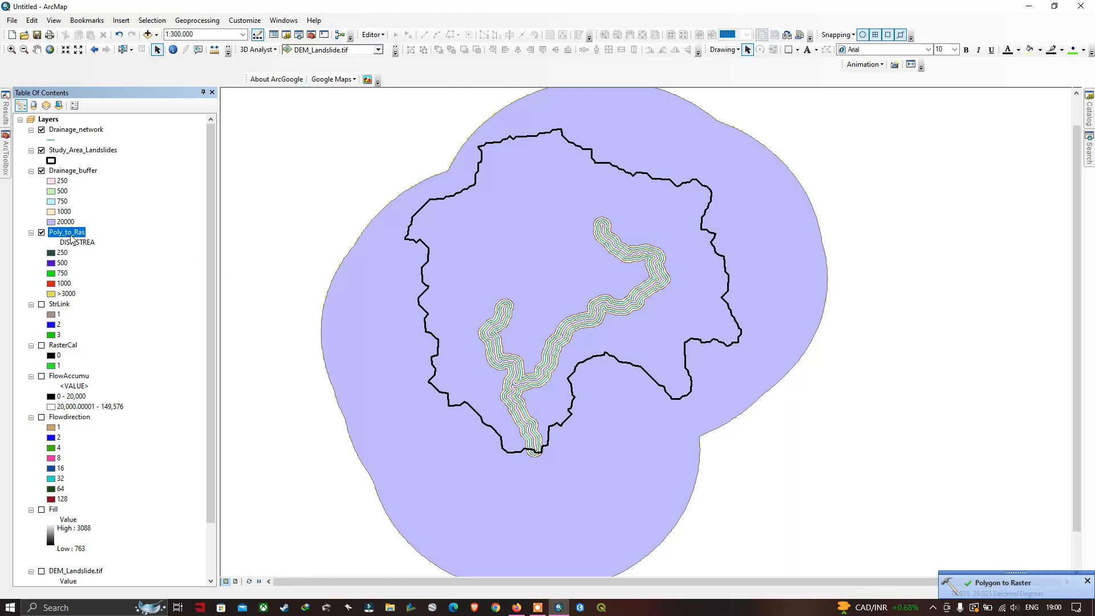
Move the Poly_to_Ras layer above Drainage_buffer and review its unique-value symbology in the layer properties
{"action": "left_click_drag", "start_coordinate": [67, 234], "coordinate": [72, 165]}
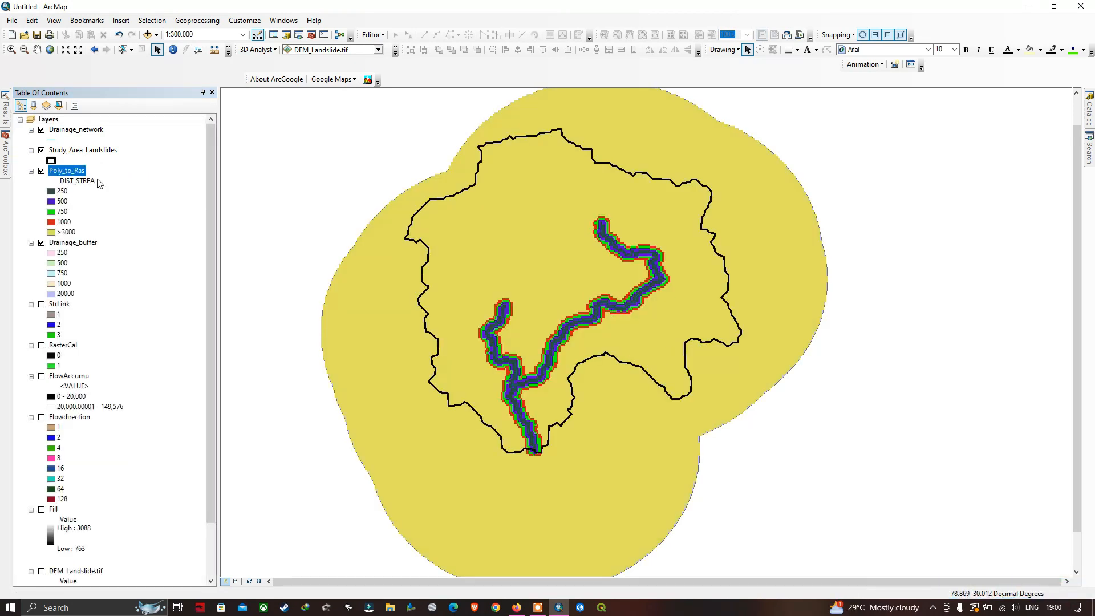
{"action": "right_click", "coordinate": [77, 171]}
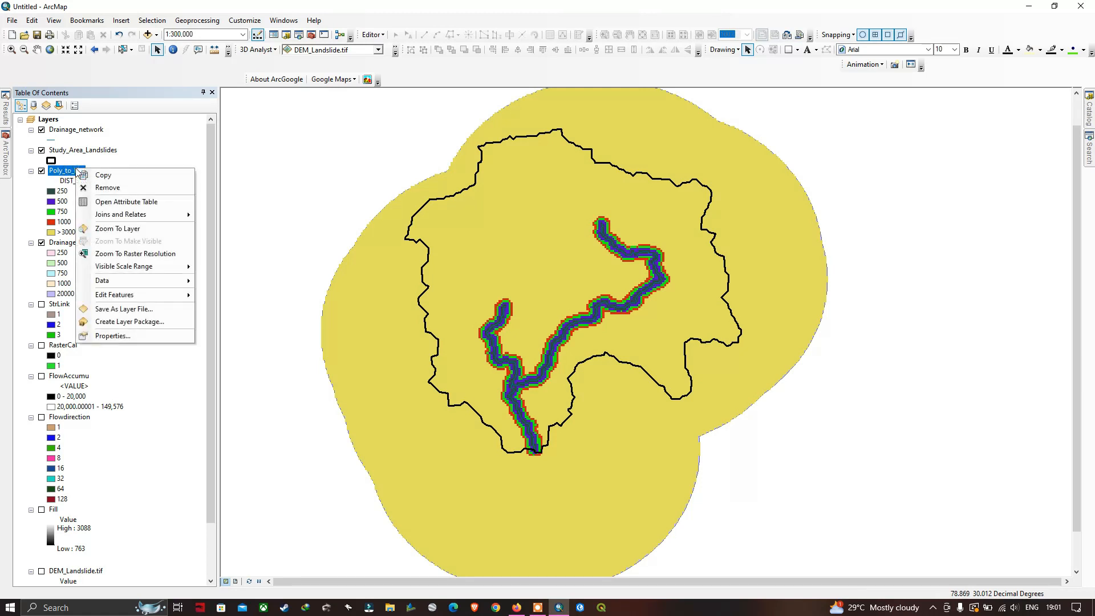
{"action": "left_click", "coordinate": [133, 333]}
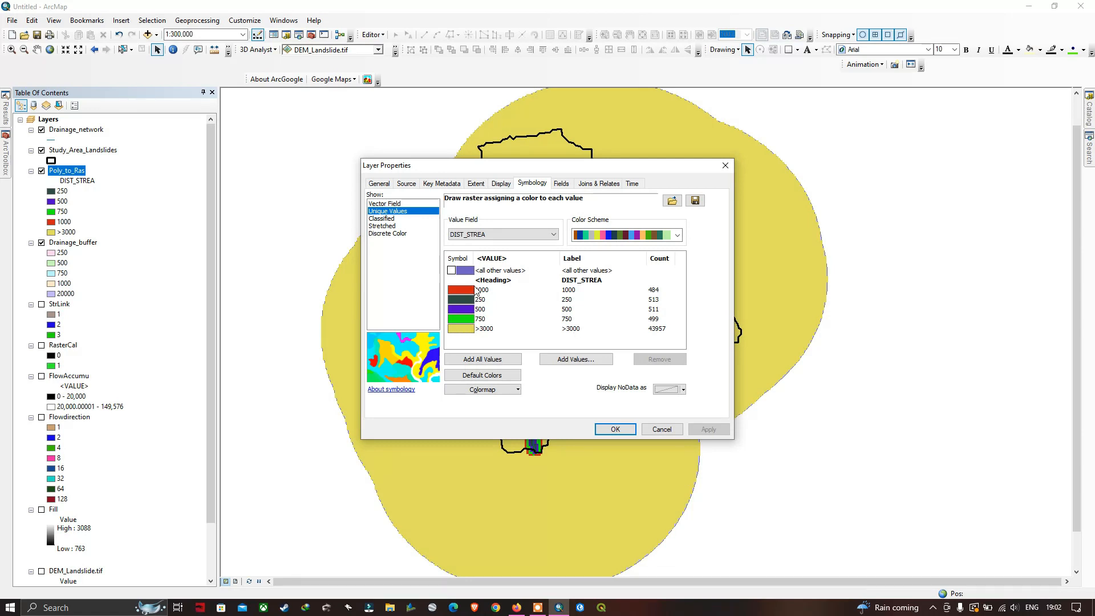
{"action": "left_click", "coordinate": [616, 429]}
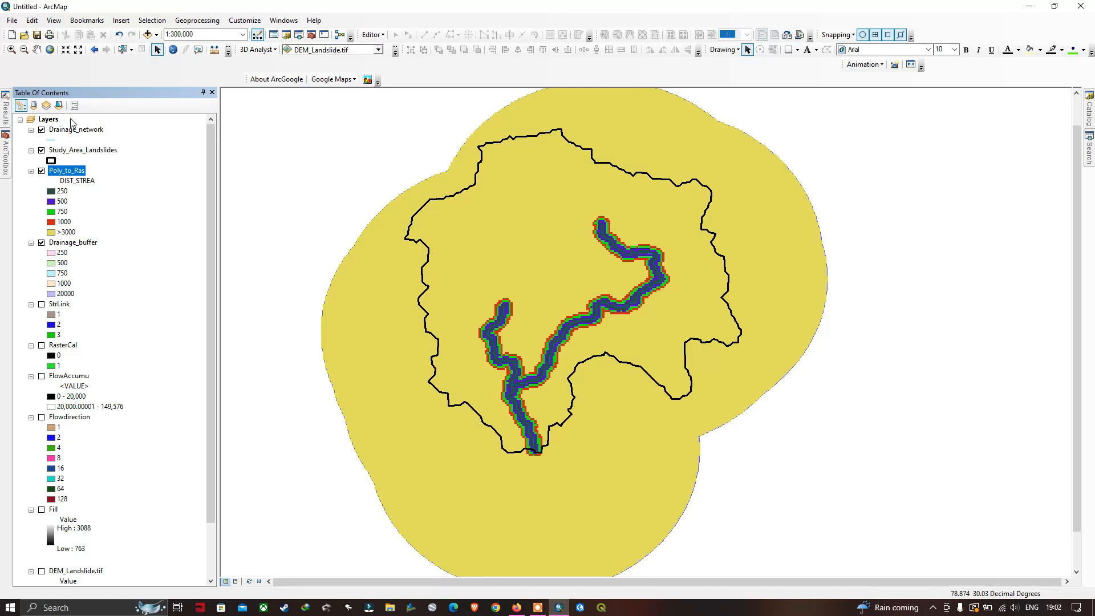
Set the clip option in the Layers data frame properties to Clip to shape
{"action": "right_click", "coordinate": [52, 119]}
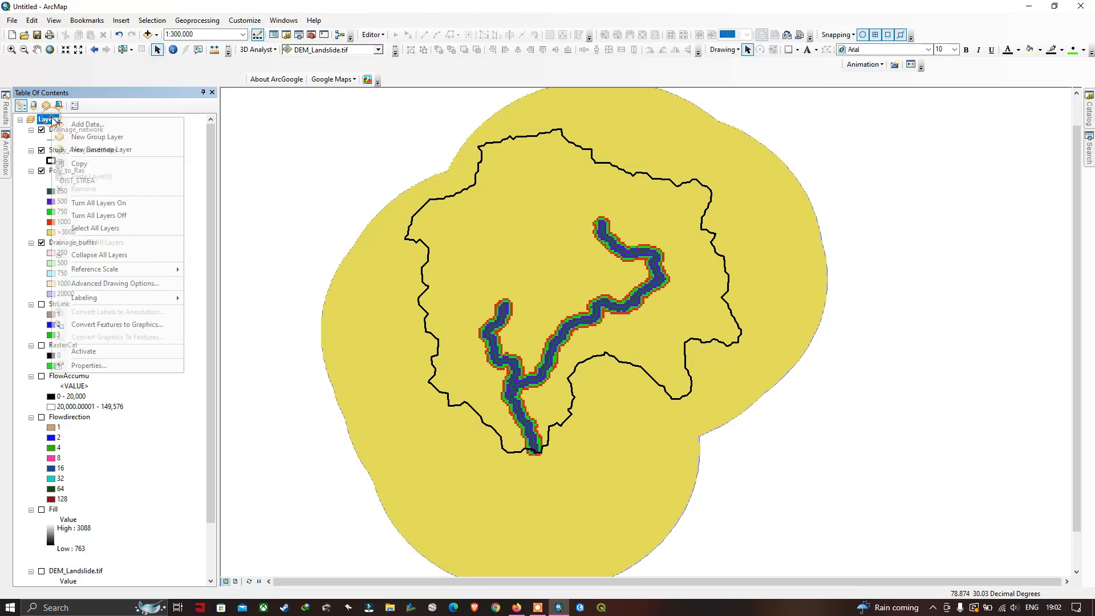
{"action": "left_click", "coordinate": [120, 366]}
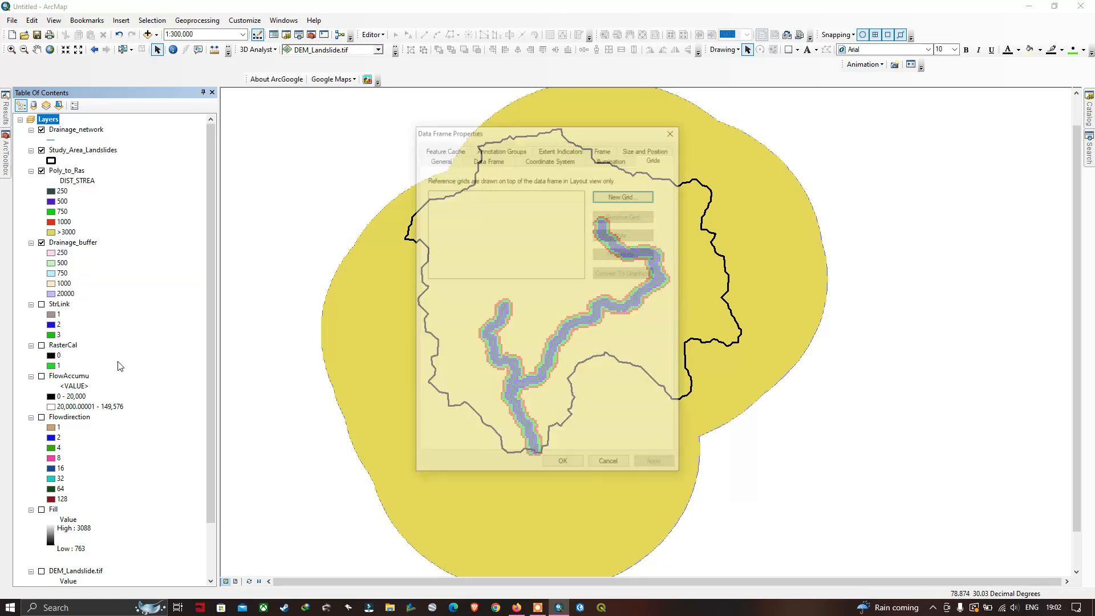
{"action": "left_click", "coordinate": [485, 163]}
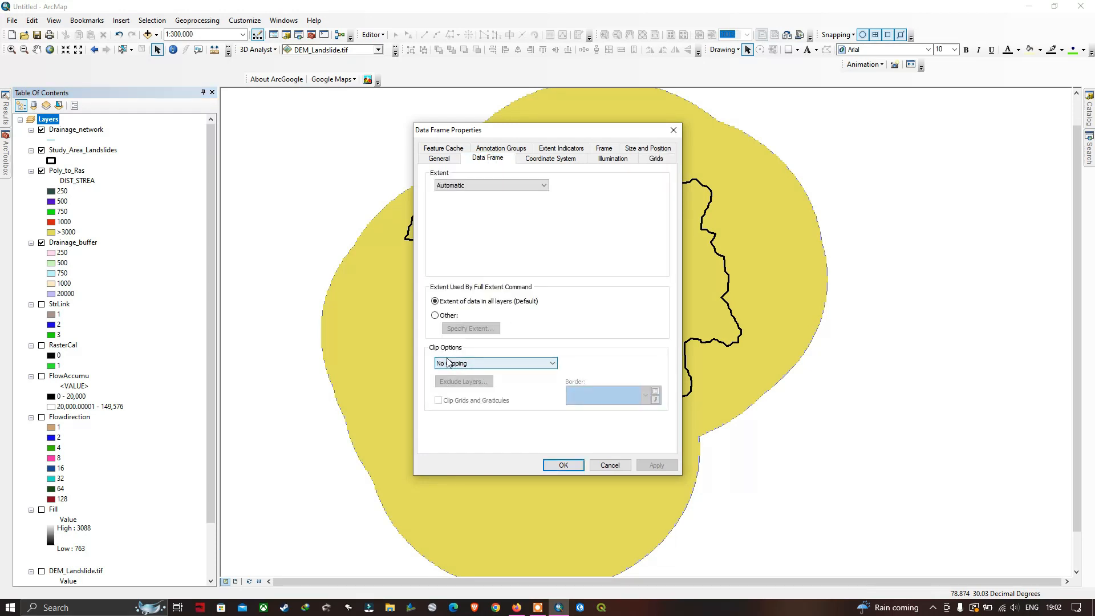
{"action": "left_click", "coordinate": [479, 362]}
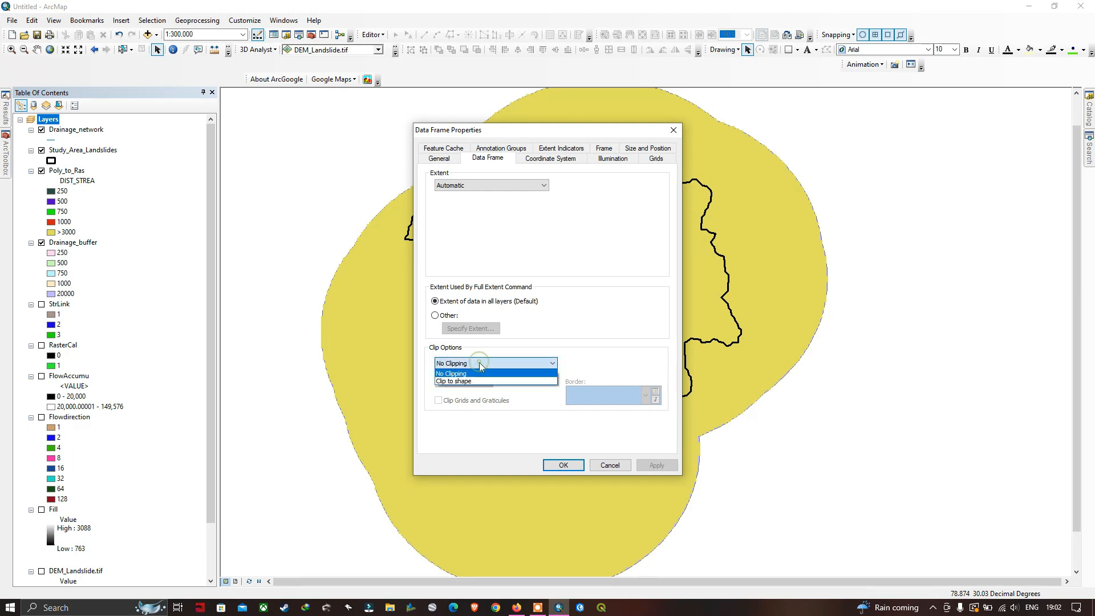
{"action": "left_click", "coordinate": [469, 384]}
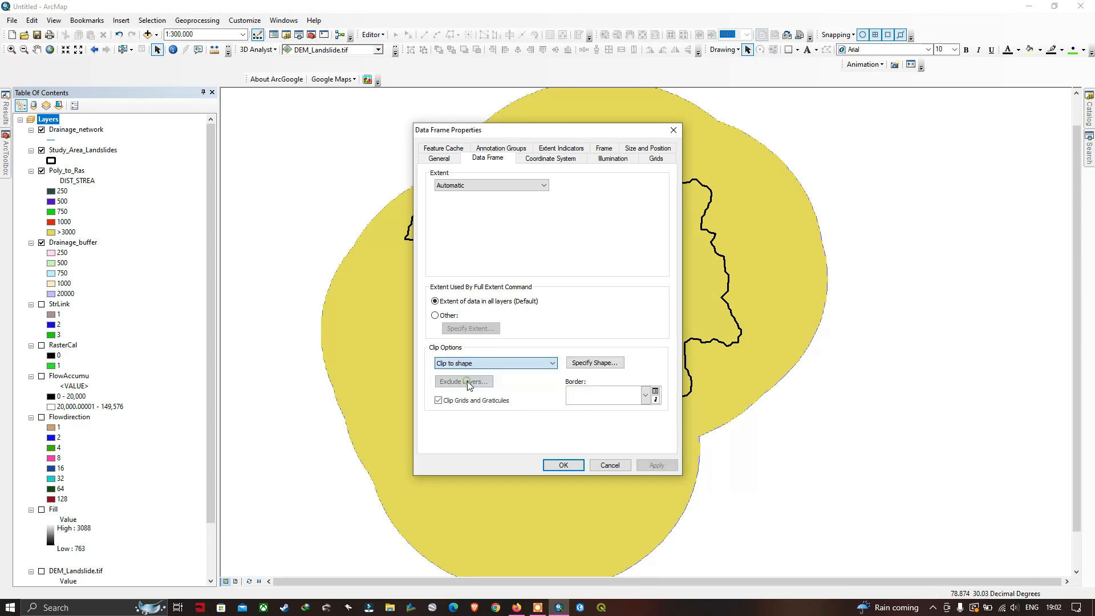
Specify the outline of all Study_Area_Landslides features as the clipping shape and apply the data frame properties
{"action": "left_click", "coordinate": [593, 364]}
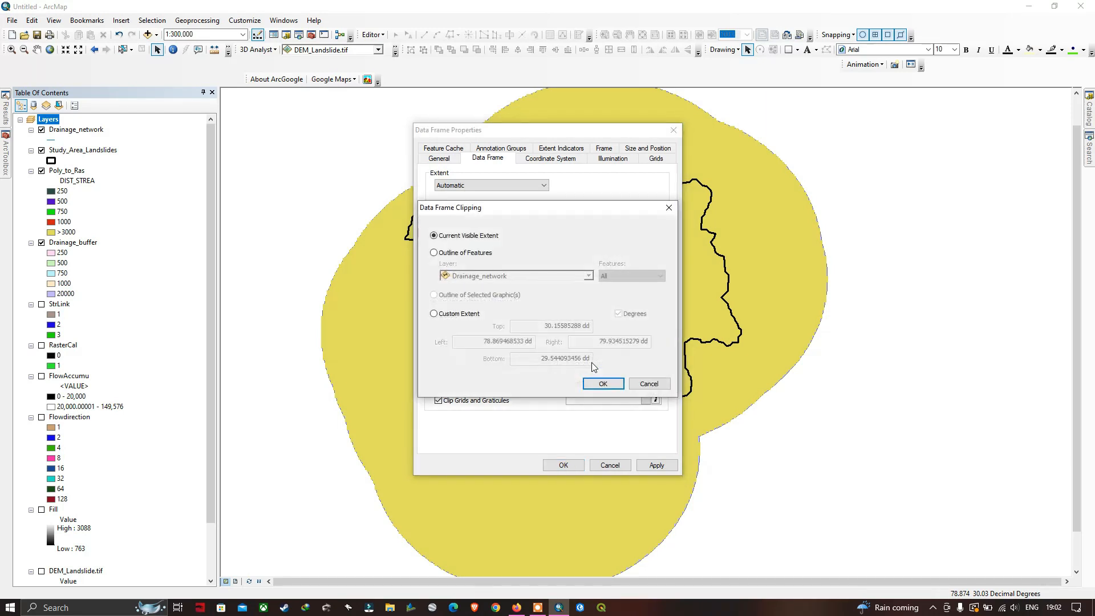
{"action": "left_click", "coordinate": [434, 252]}
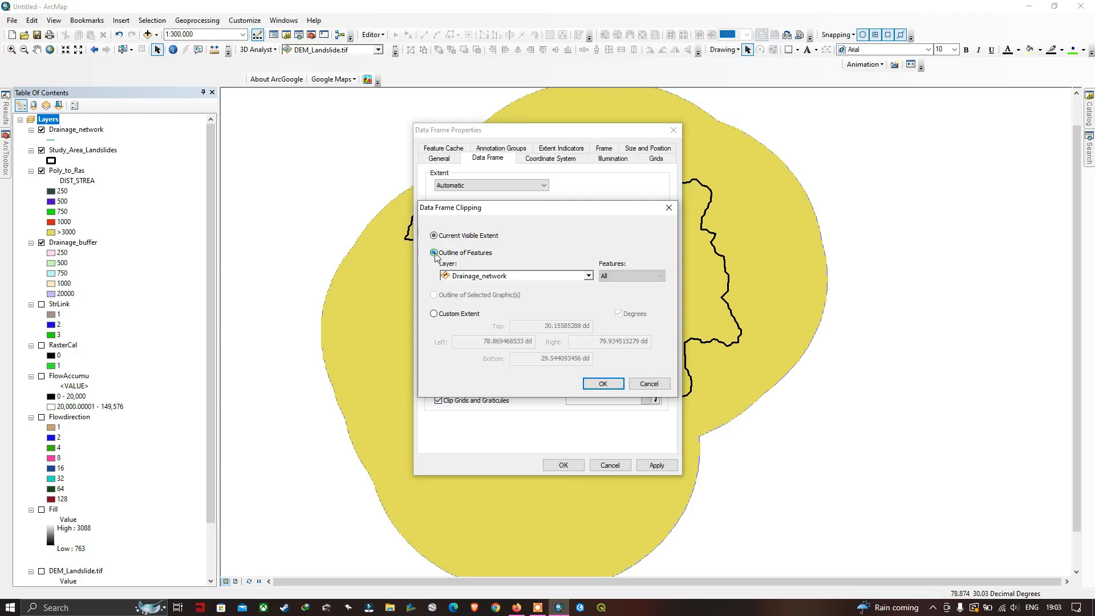
{"action": "left_click", "coordinate": [587, 276]}
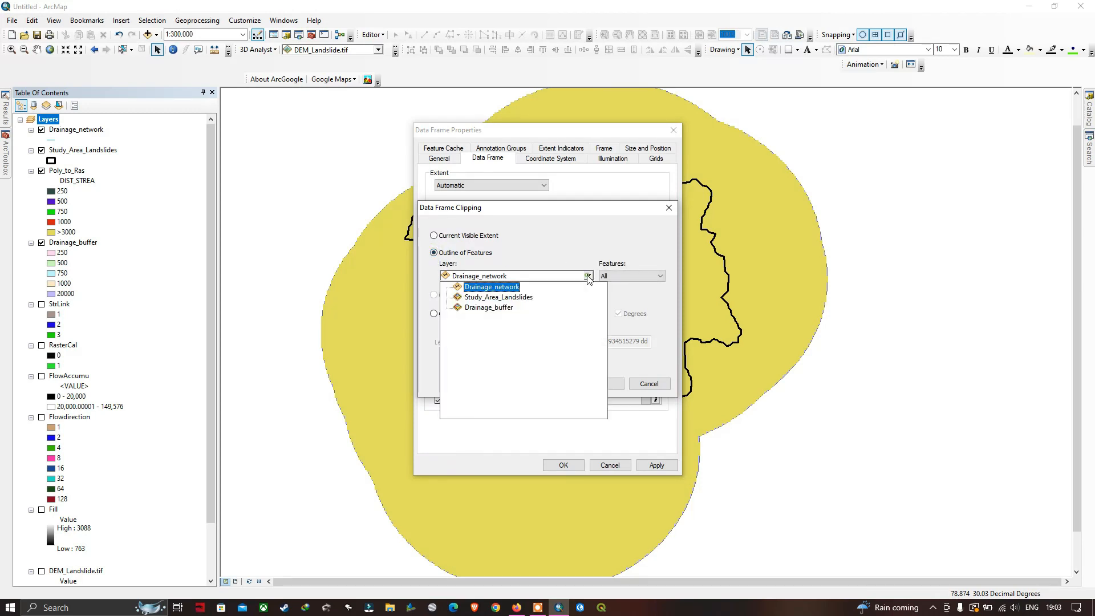
{"action": "left_click", "coordinate": [513, 297]}
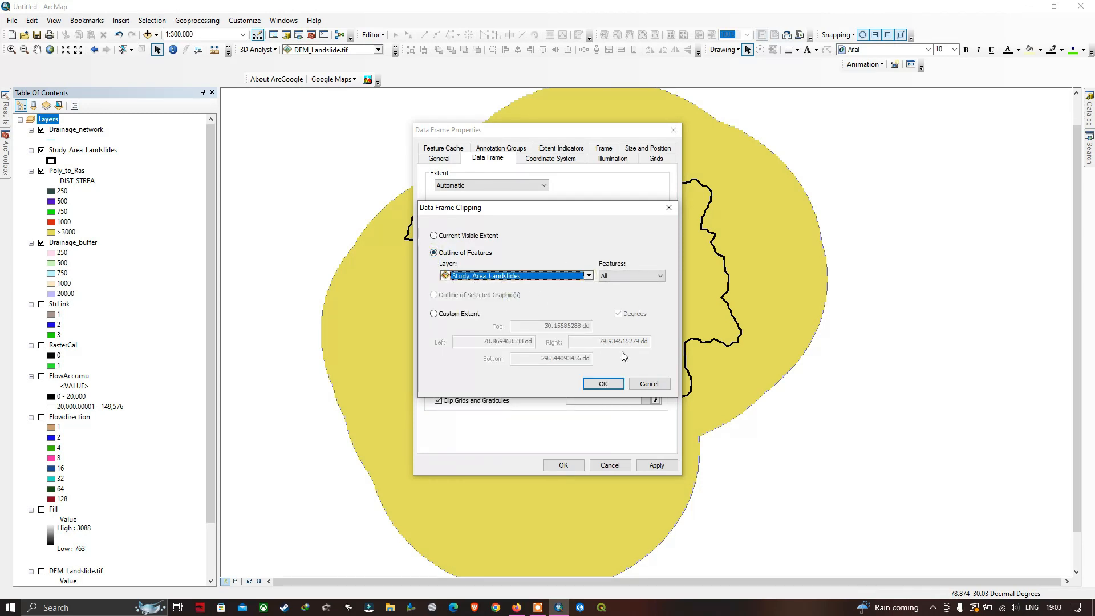
{"action": "left_click", "coordinate": [603, 384]}
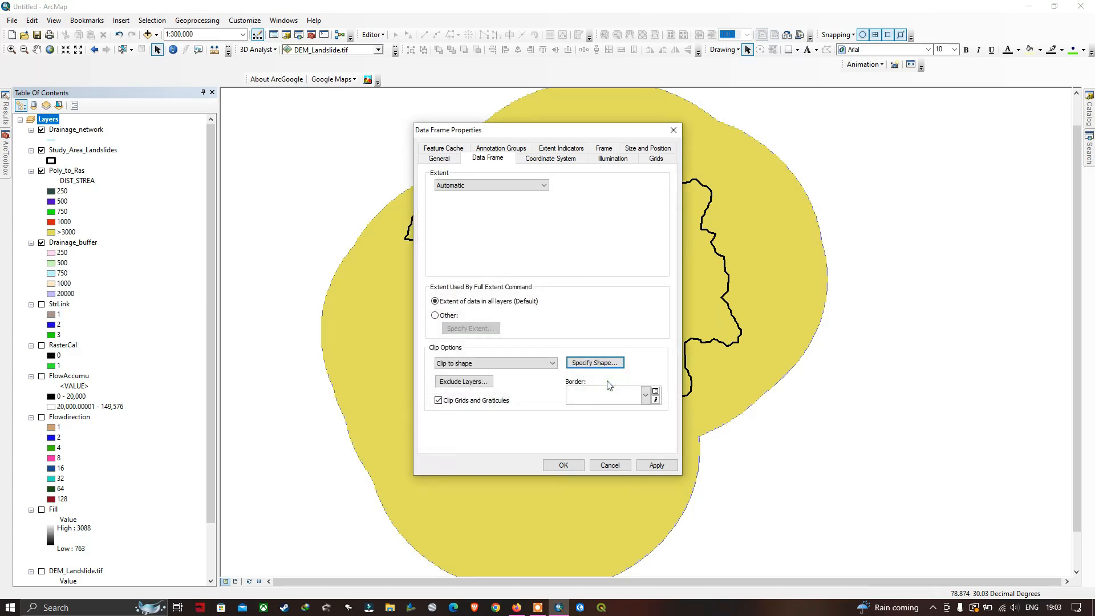
{"action": "left_click", "coordinate": [569, 466]}
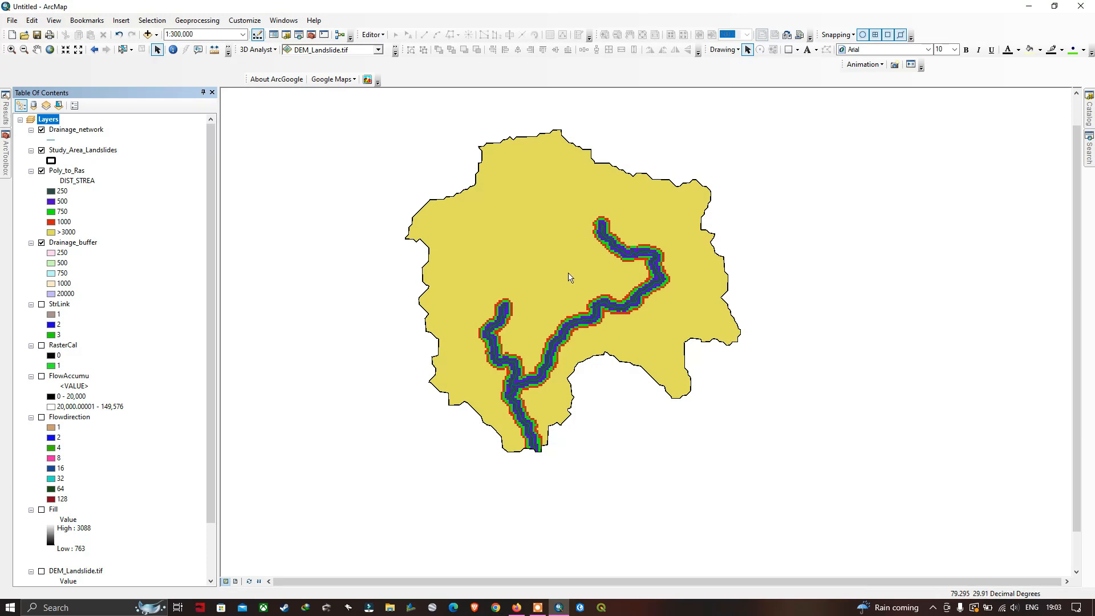
Inspect the clipped distance-to-drainage raster on the map and turn off the Drainage_buffer layer
{"action": "scroll", "coordinate": [575, 223], "scroll_direction": "up", "scroll_amount": 1}
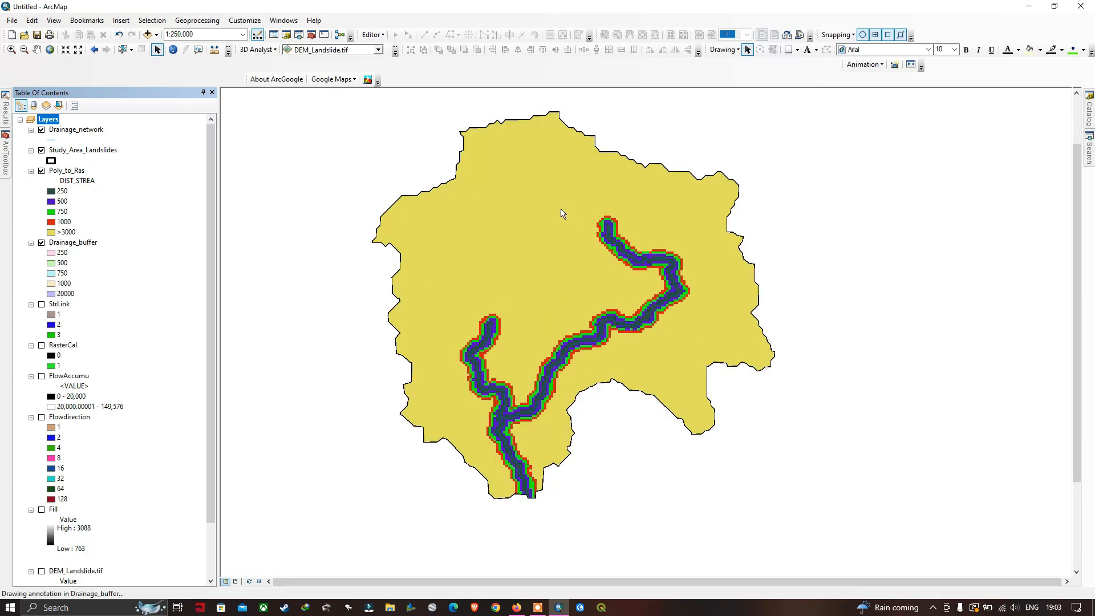
{"action": "left_click_drag", "start_coordinate": [515, 184], "coordinate": [531, 208]}
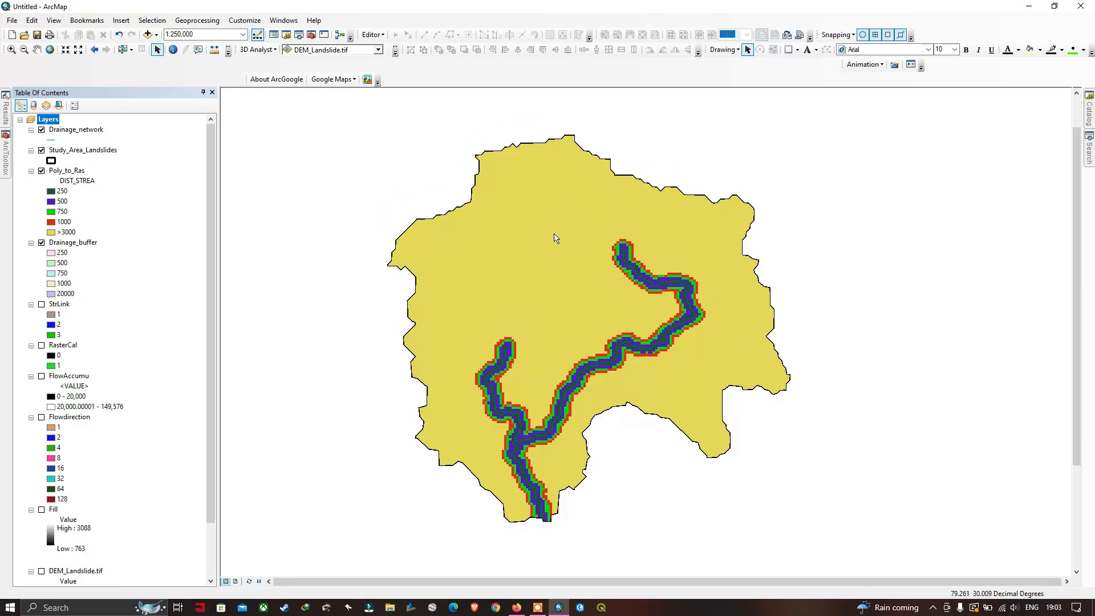
{"action": "left_click_drag", "start_coordinate": [610, 263], "coordinate": [576, 219]}
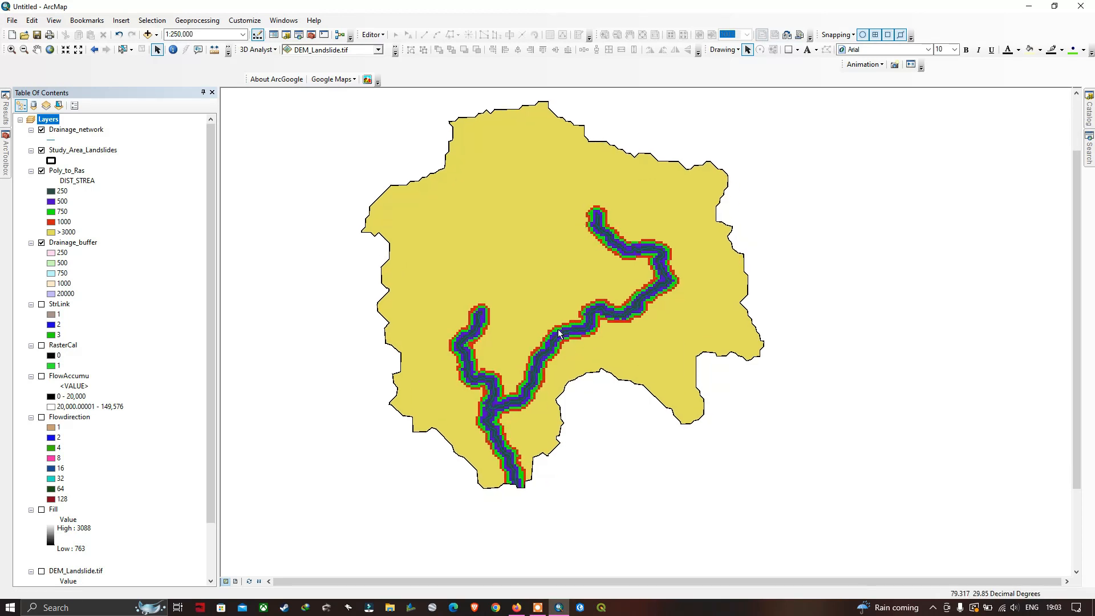
{"action": "left_click_drag", "start_coordinate": [524, 244], "coordinate": [553, 281]}
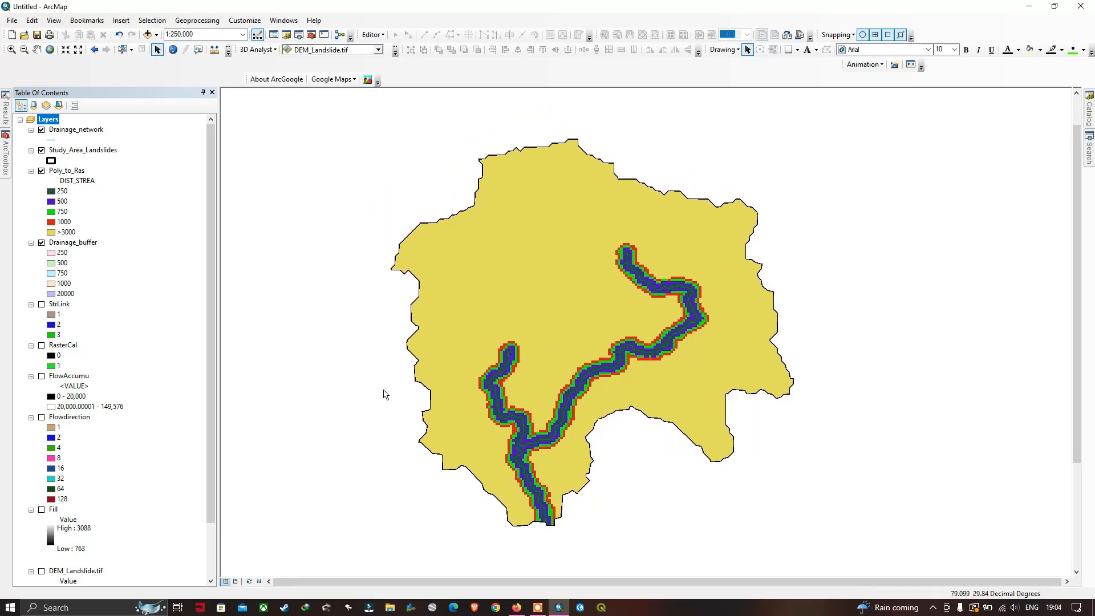
{"action": "left_click", "coordinate": [41, 243]}
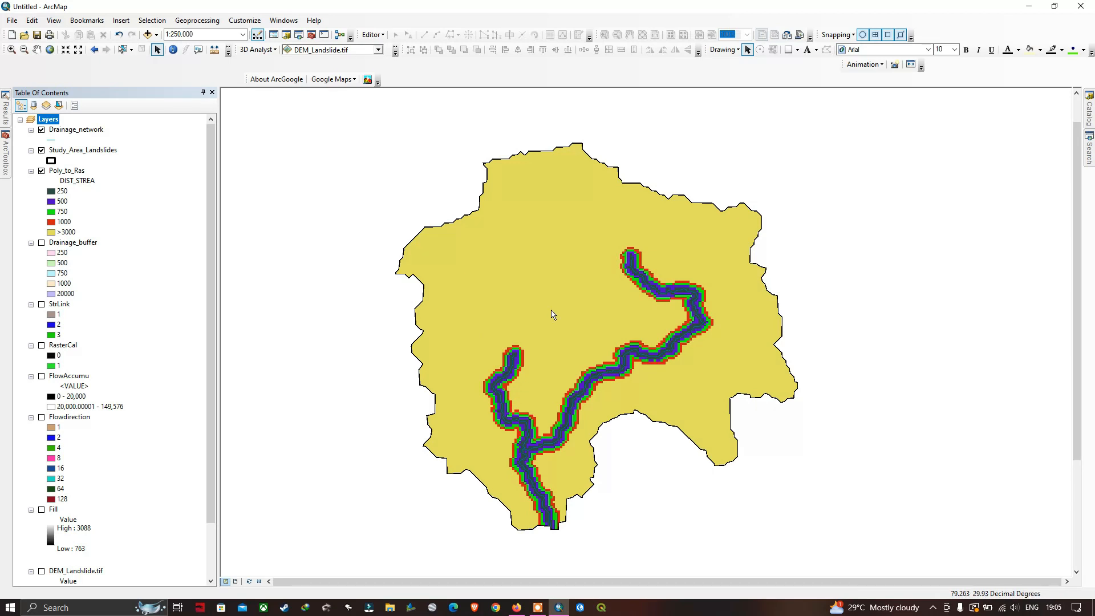
{"action": "scroll", "coordinate": [574, 314], "scroll_direction": "down", "scroll_amount": 1}
{"action": "scroll", "coordinate": [574, 313], "scroll_direction": "up", "scroll_amount": 1}
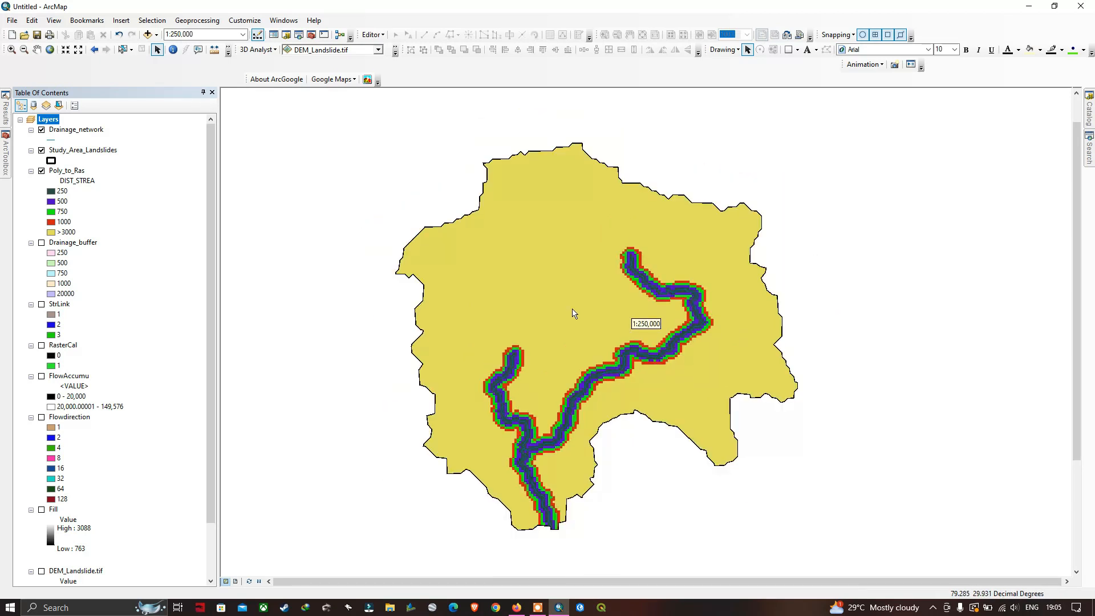